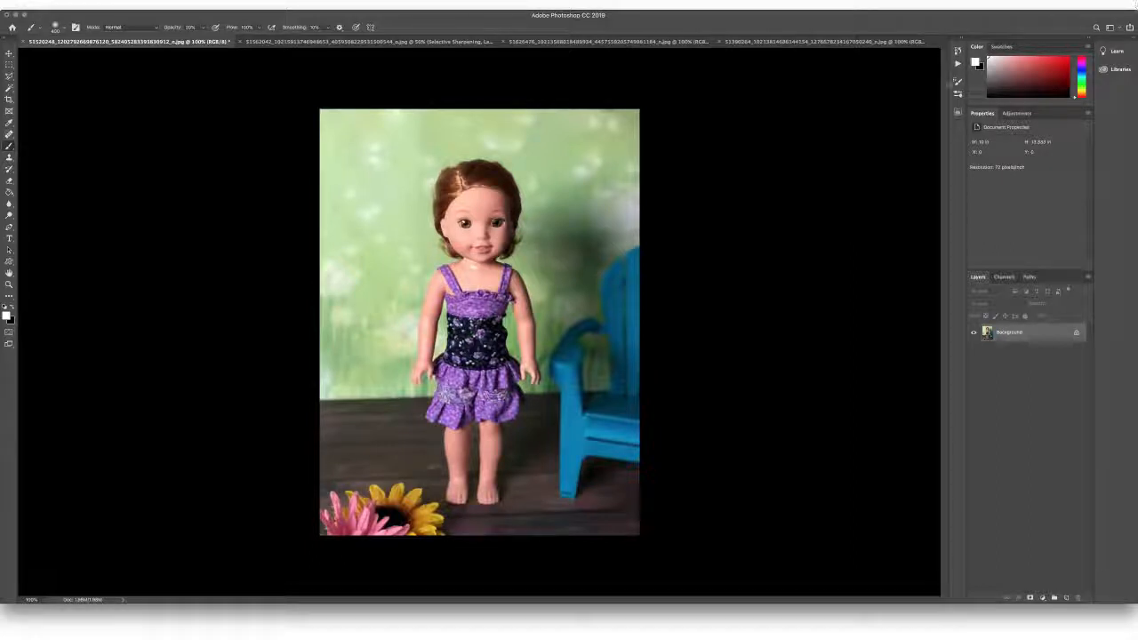
# - Run the Perfect White Balance action from Picture Perfect Fixes (2019), setting the gray point in the middle of the solid color image
pyautogui.click(958, 64)
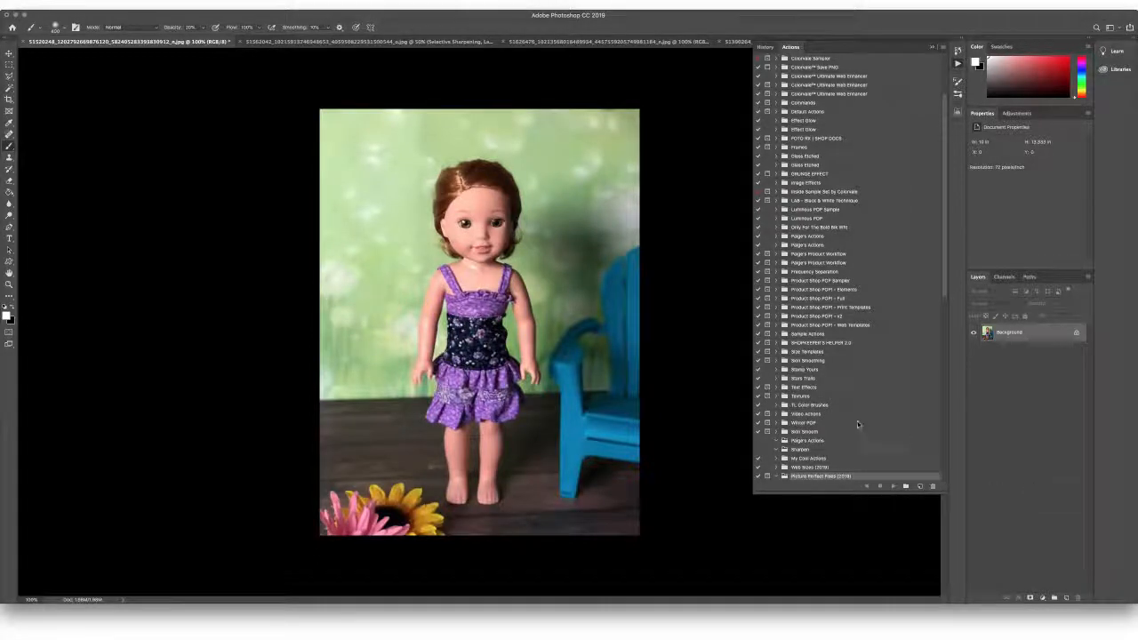
pyautogui.scroll(-10, 858, 426)
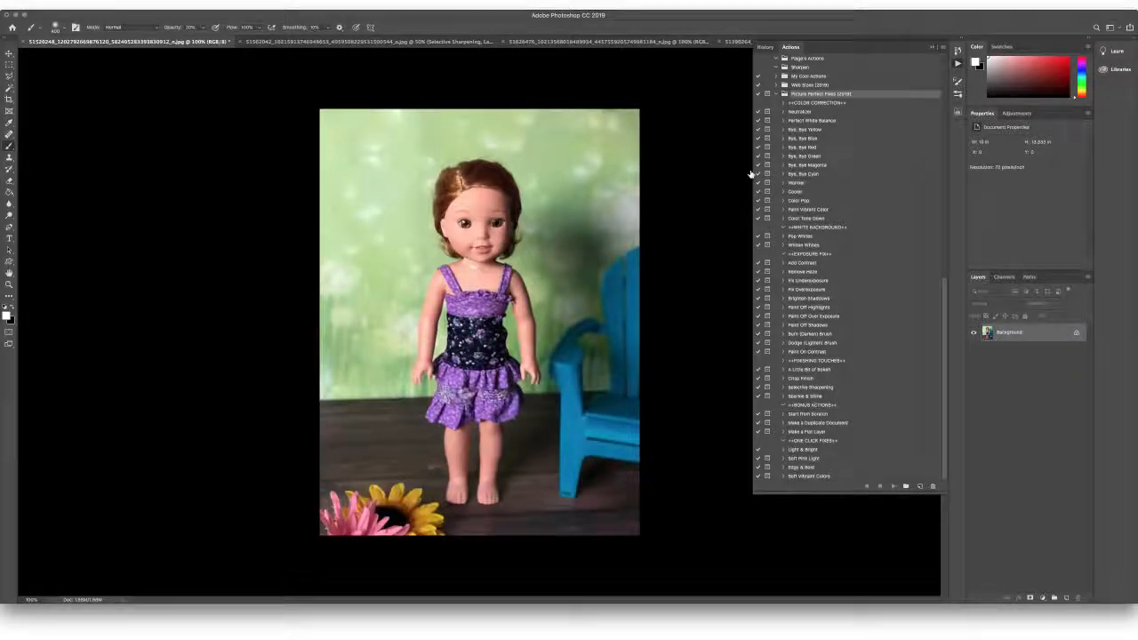
pyautogui.click(812, 122)
pyautogui.click(893, 486)
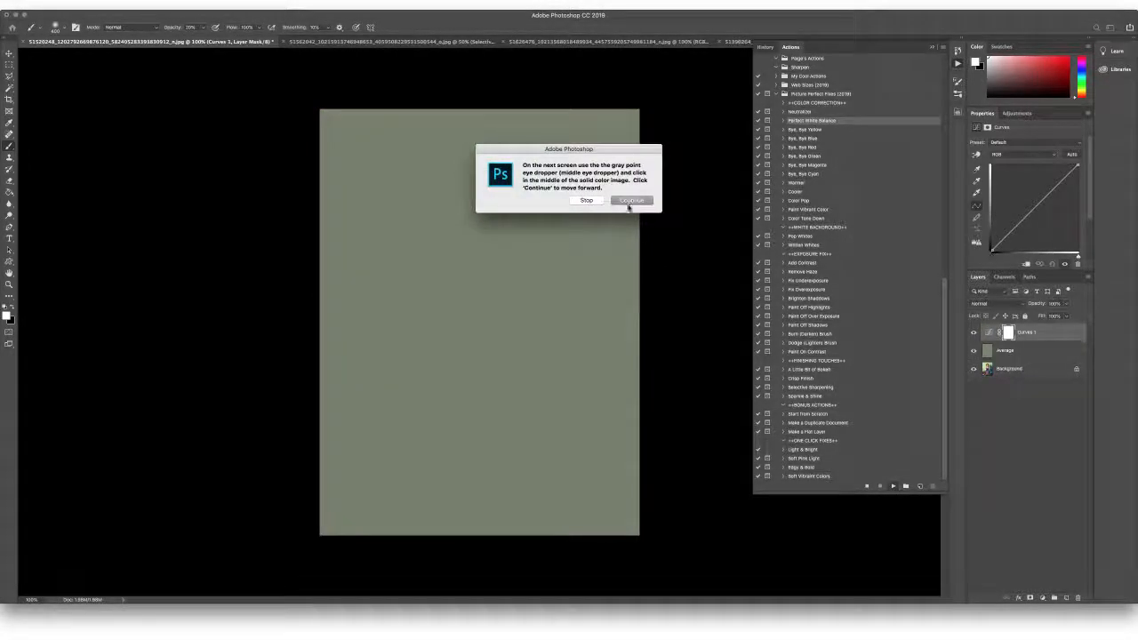
pyautogui.click(633, 204)
pyautogui.click(510, 323)
pyautogui.click(495, 401)
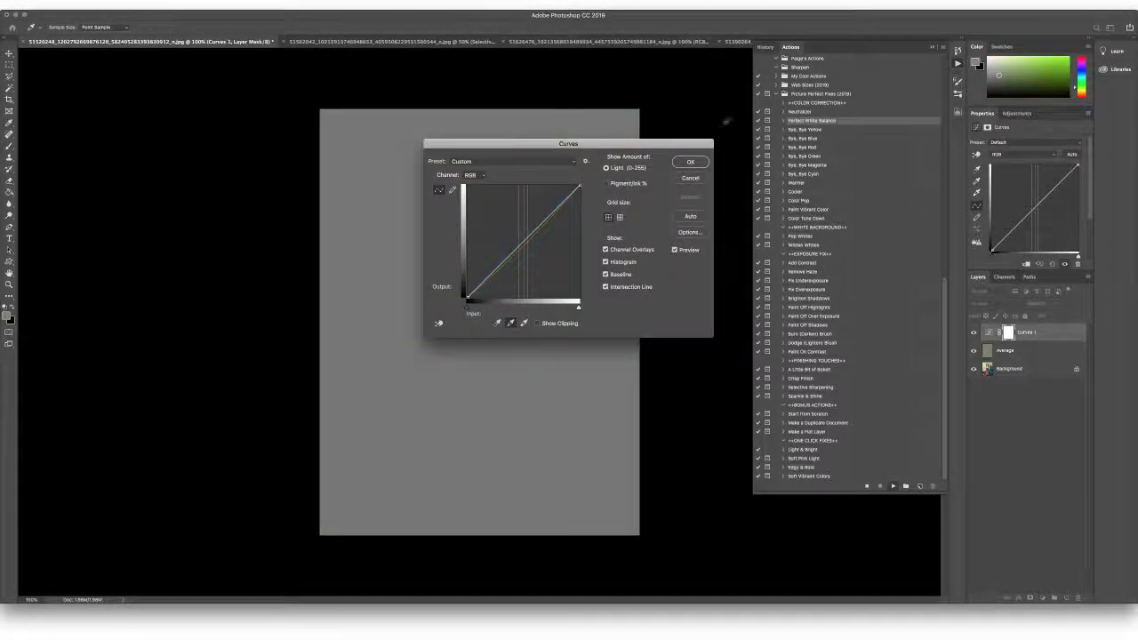
pyautogui.click(687, 163)
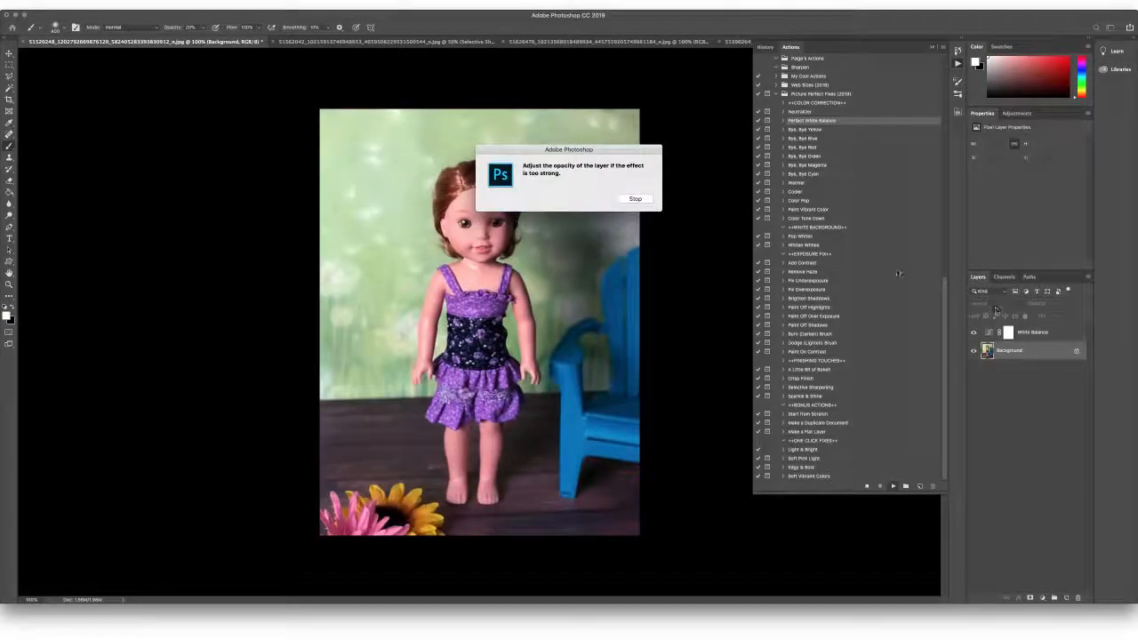
pyautogui.click(635, 199)
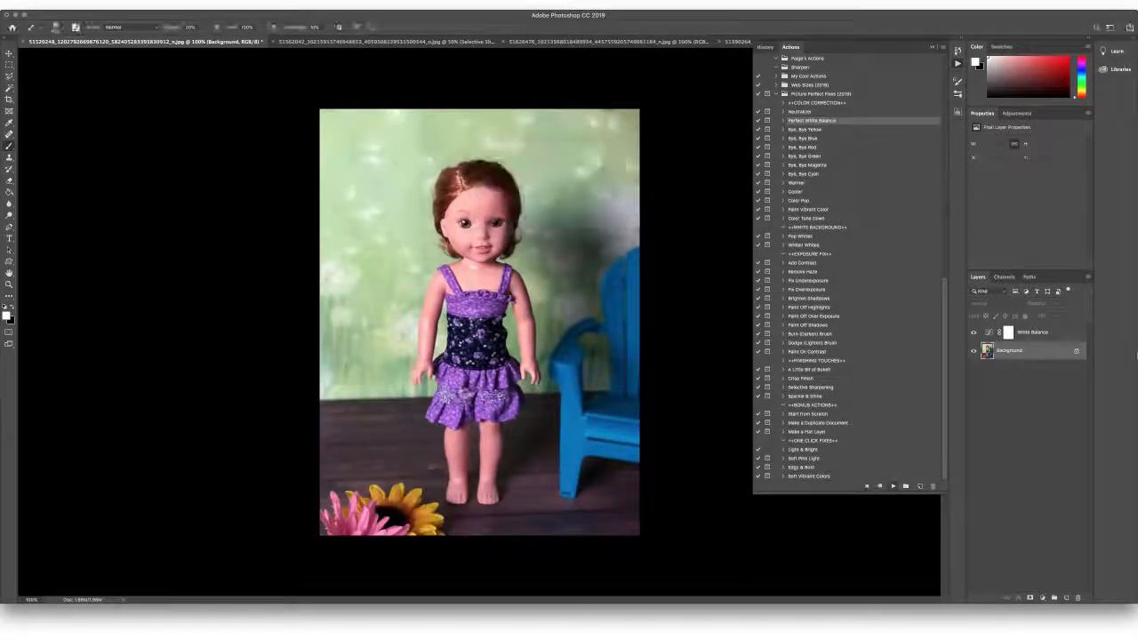
pyautogui.click(974, 334)
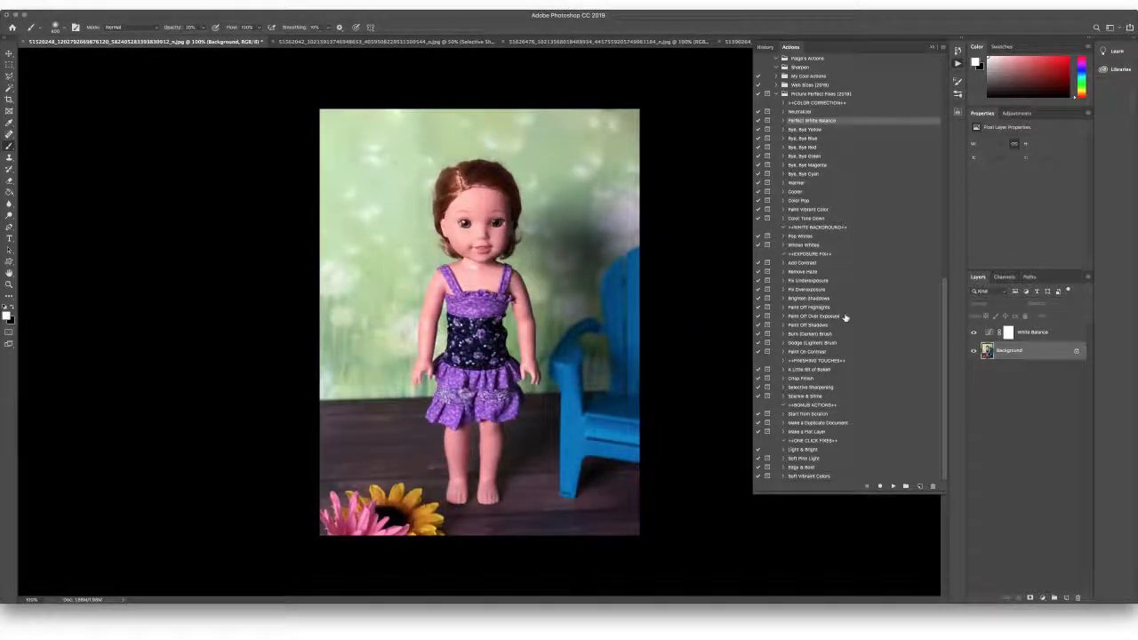
# - Run the Light & Bright one-click fix action above the White Balance layer
pyautogui.click(801, 451)
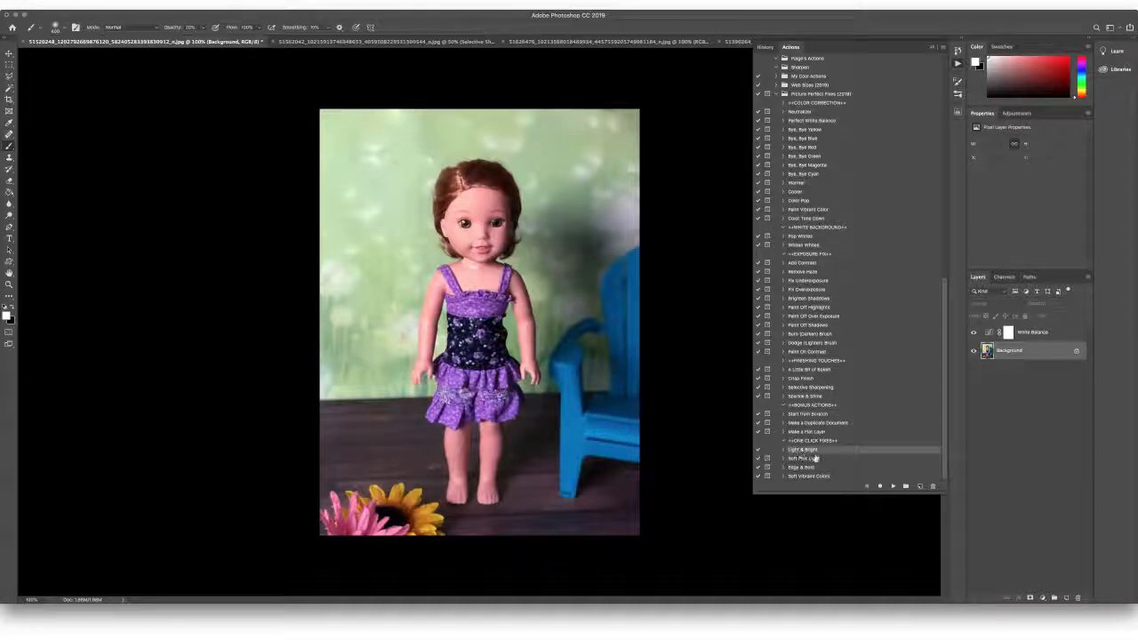
pyautogui.click(1046, 333)
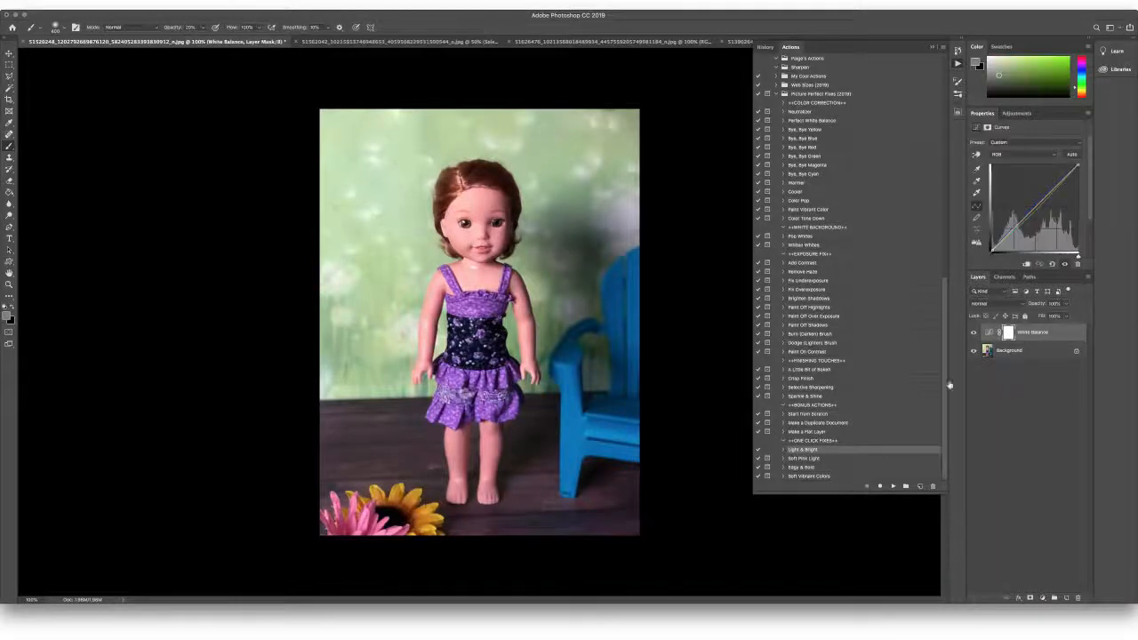
pyautogui.click(894, 487)
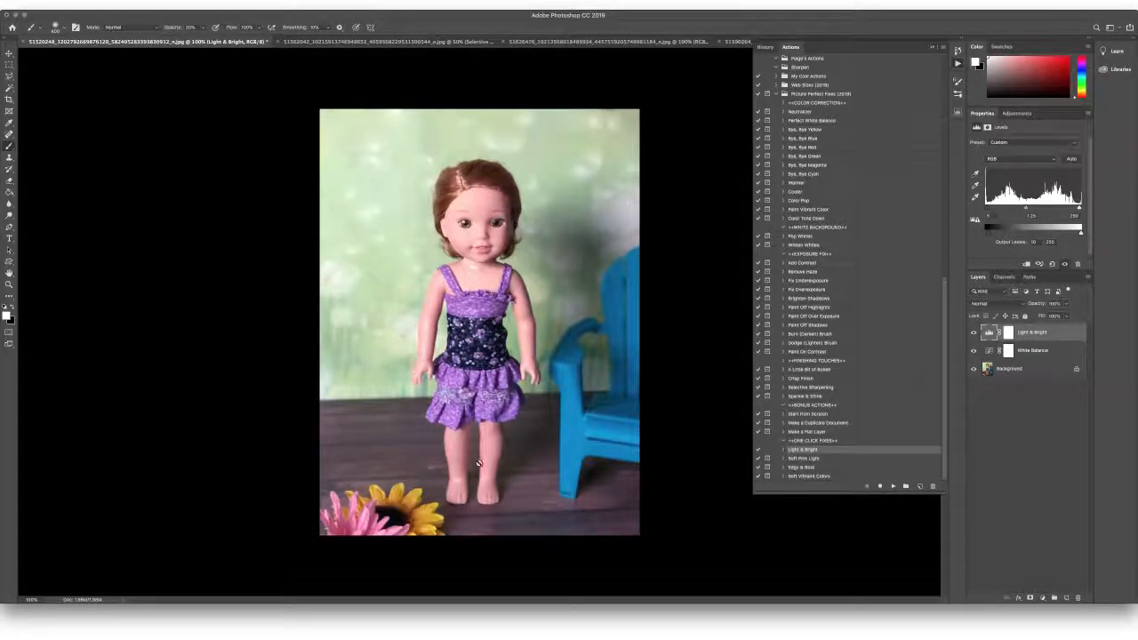
# - Run the Paint On Contrast action from the exposure fixes and dismiss its instruction message
pyautogui.click(810, 352)
pyautogui.click(893, 486)
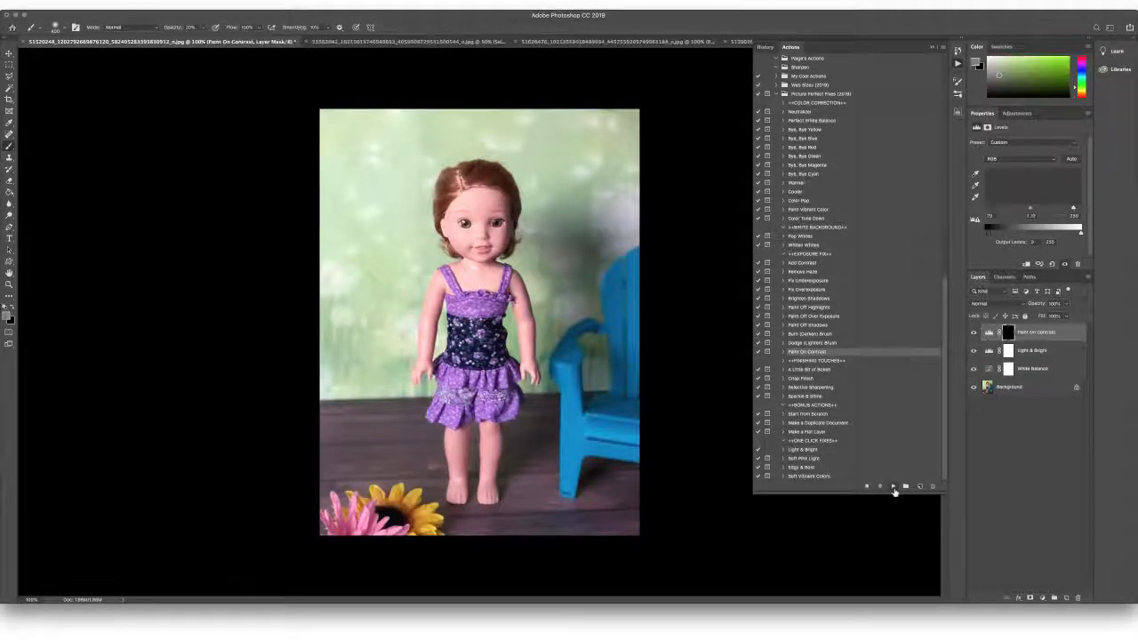
pyautogui.click(636, 201)
# - Paint contrast onto the doll and her dress on the Paint On Contrast mask with a smaller white brush at about 20% opacity
pyautogui.press('[')
pyautogui.press('[')
pyautogui.press('[')
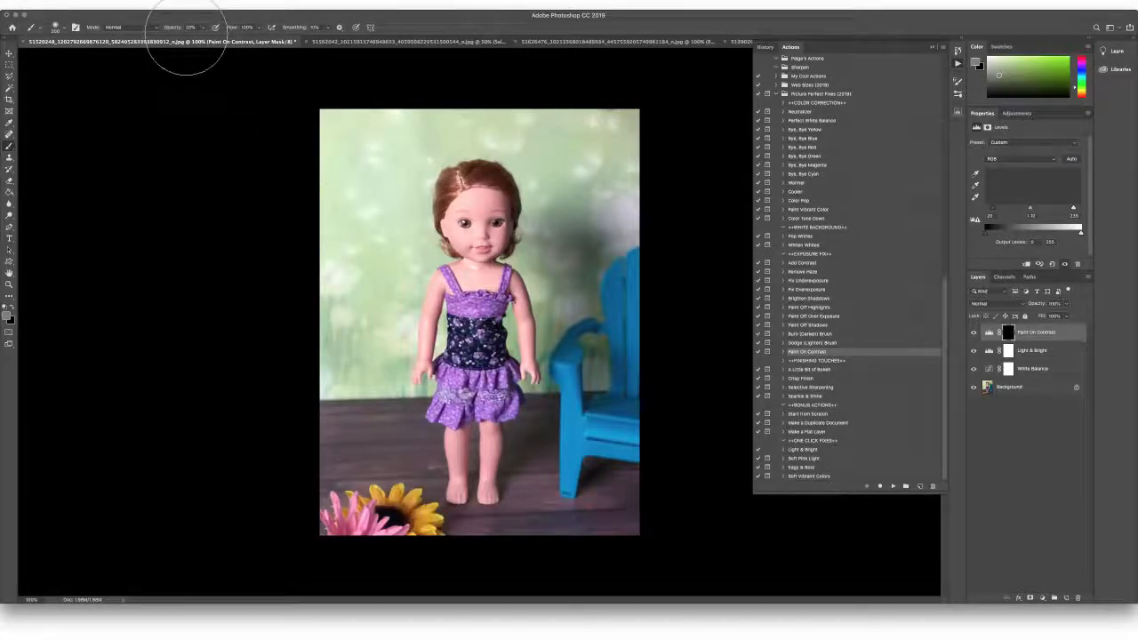
pyautogui.press('2')
pyautogui.press('1')
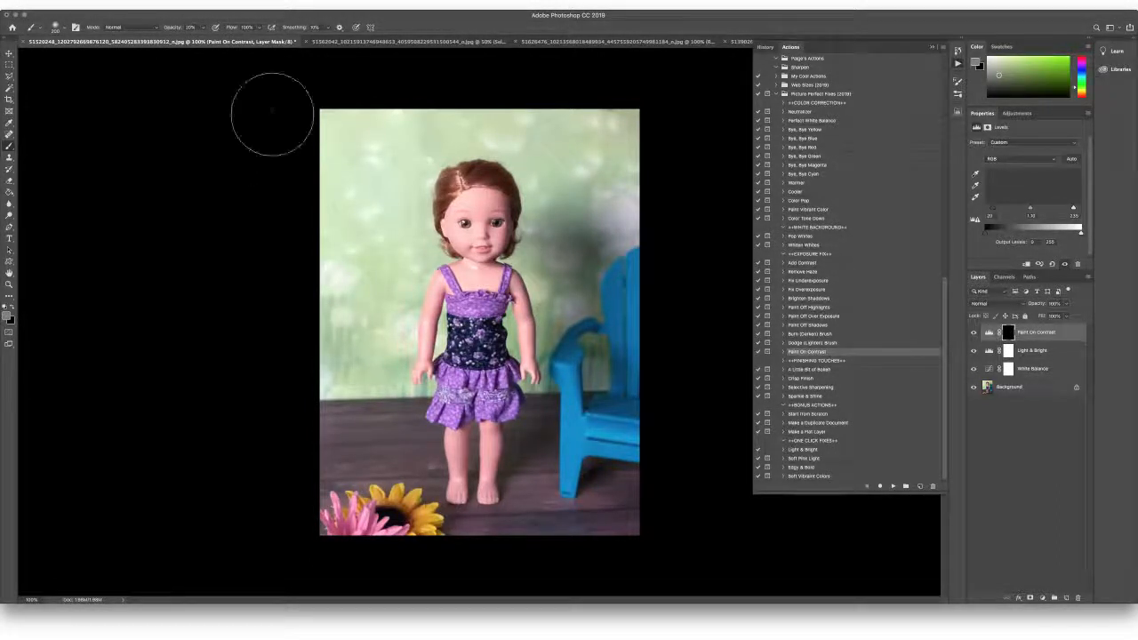
pyautogui.press('x')
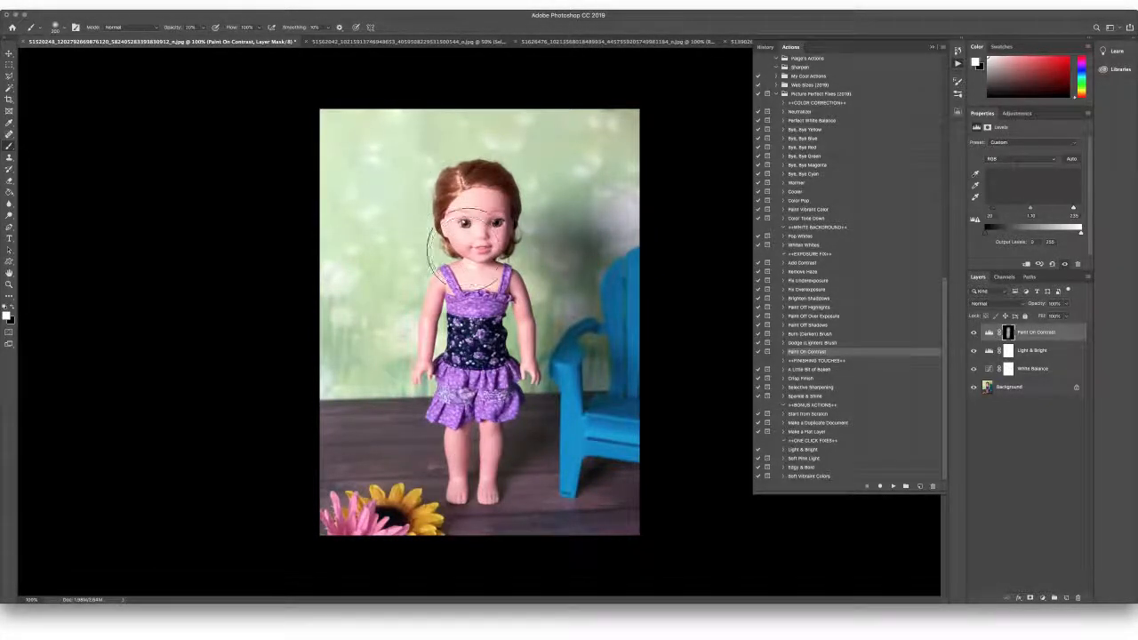
pyautogui.moveTo(460, 343); pyautogui.dragTo(478, 391)
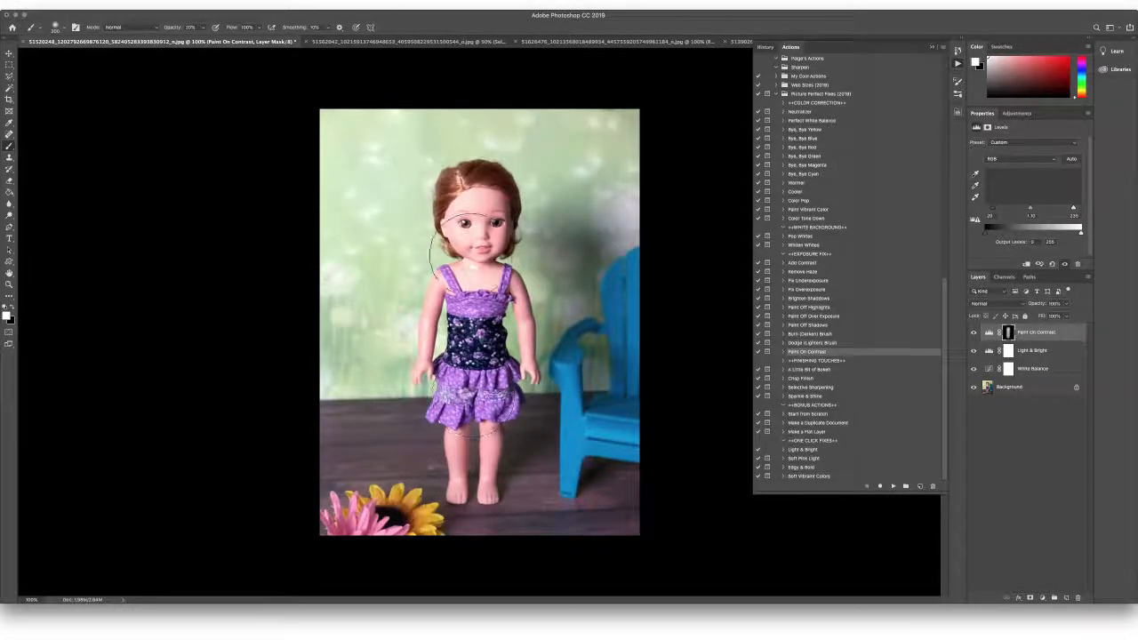
pyautogui.press('[')
pyautogui.press('[')
# - Compare the photo with and without the Paint On Contrast layer and lower that layer's opacity to about 80%
pyautogui.click(972, 333)
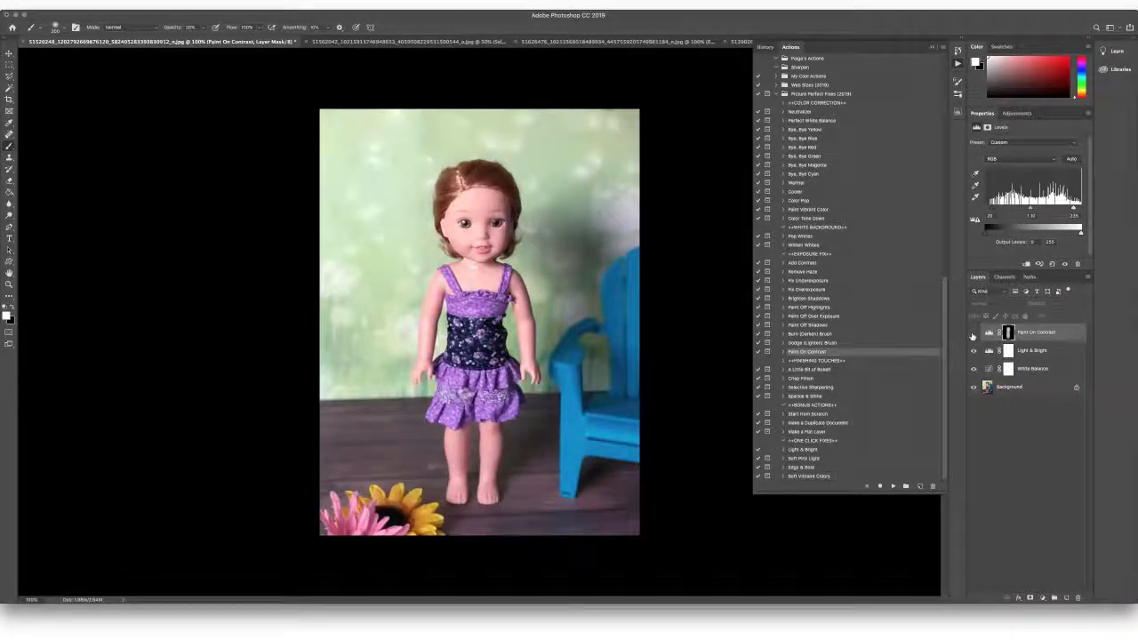
pyautogui.click(973, 334)
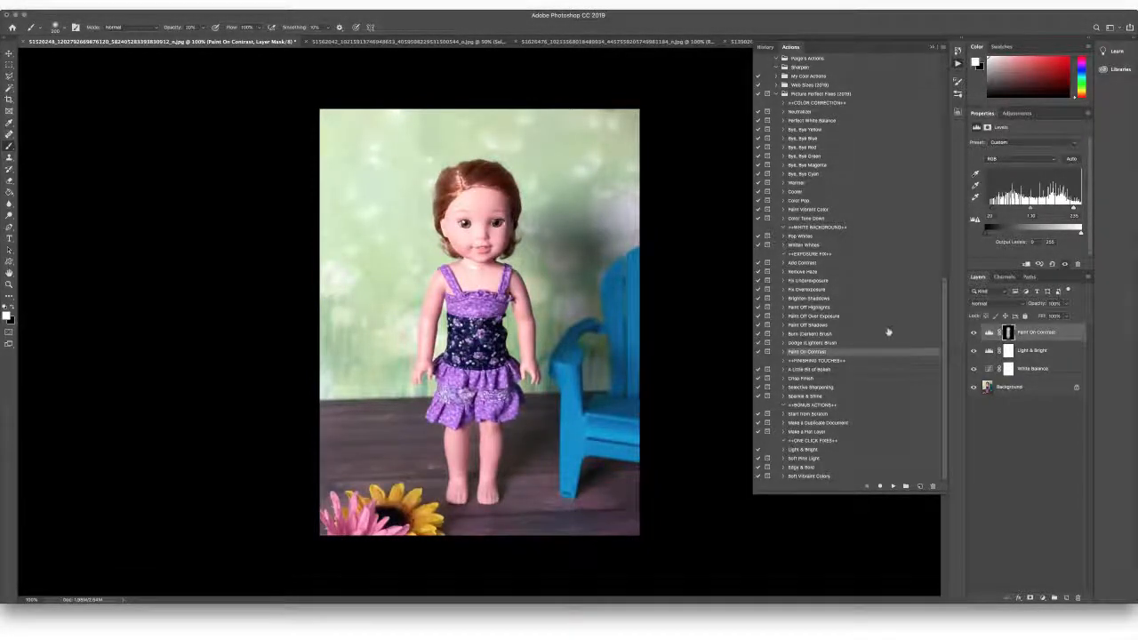
pyautogui.moveTo(1069, 316); pyautogui.dragTo(1060, 317)
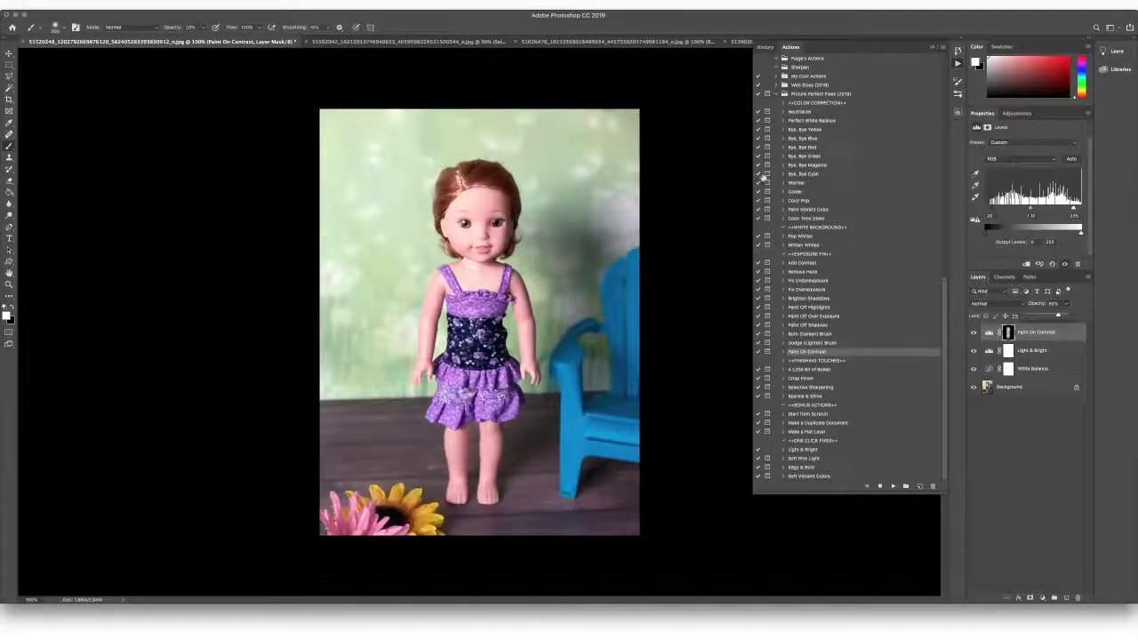
# - Run the Paint Vibrant Color action and paint vibrance over the doll's dress with the white brush
pyautogui.click(811, 211)
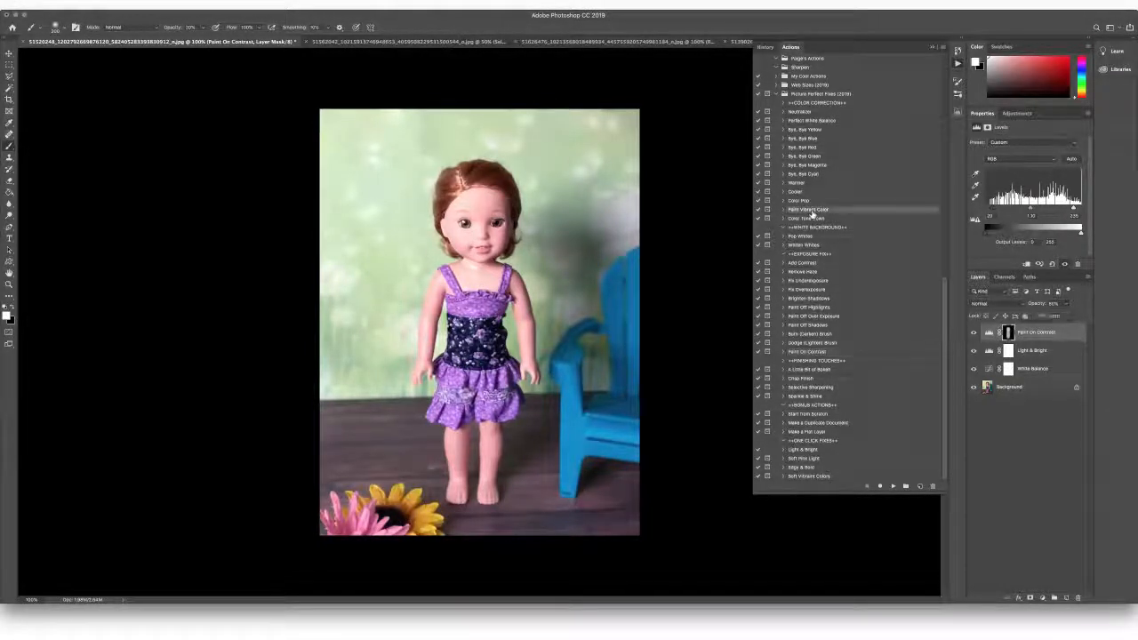
pyautogui.click(892, 489)
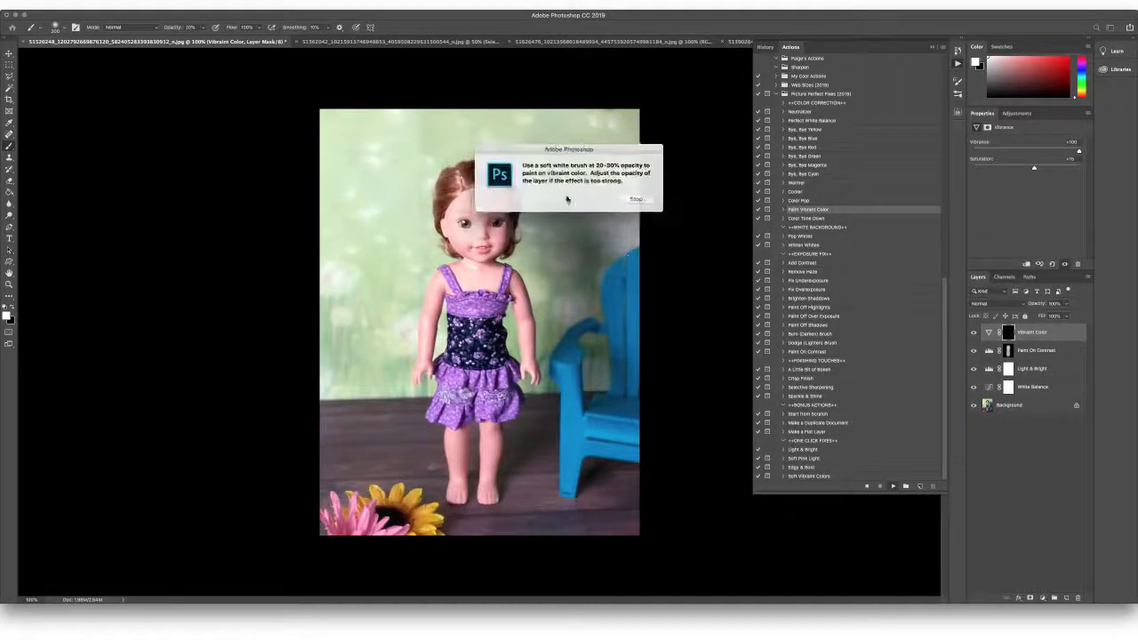
pyautogui.click(635, 199)
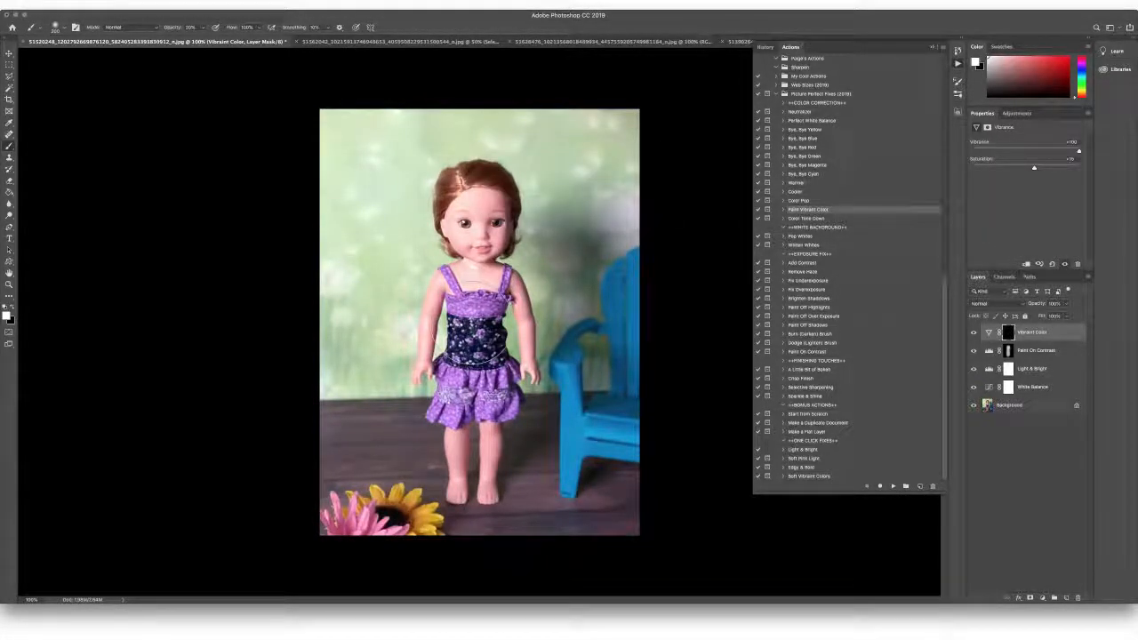
pyautogui.moveTo(478, 336)
pyautogui.mouseDown()
pyautogui.moveTo(473, 382)
pyautogui.moveTo(481, 340)
pyautogui.moveTo(485, 348)
pyautogui.mouseUp()
# - Group the four adjustment layers from Vibrant Color down to White Balance and compare the photo with the group hidden and shown
pyautogui.keyDown('shift'); pyautogui.click(1041, 395); pyautogui.keyUp('shift')
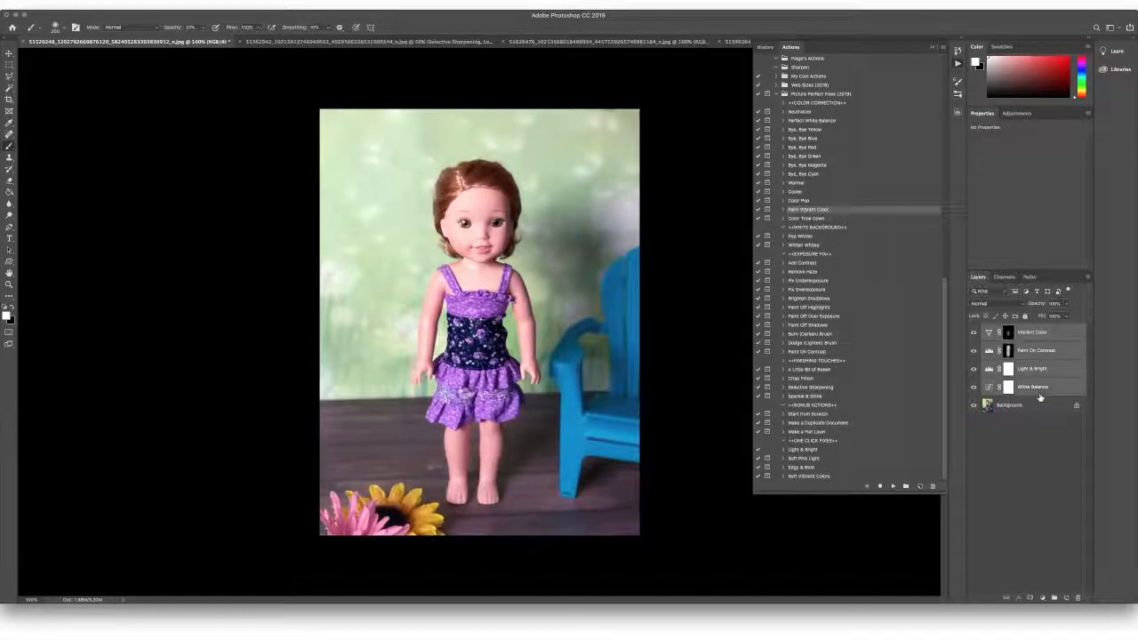
pyautogui.hotkey('ctrl', 'g')
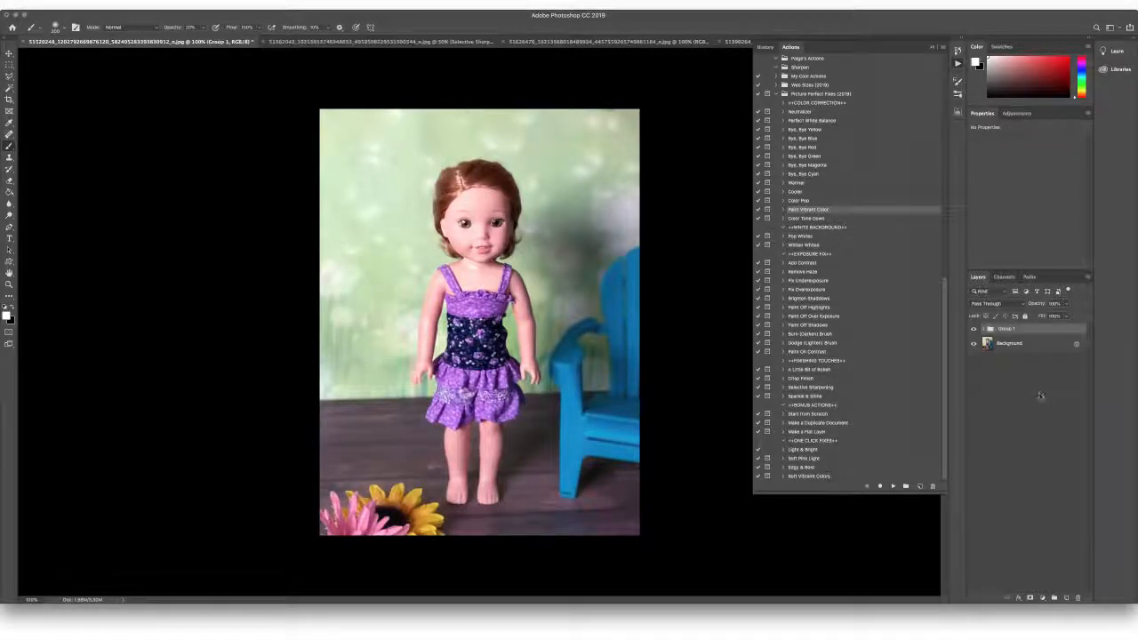
pyautogui.click(974, 330)
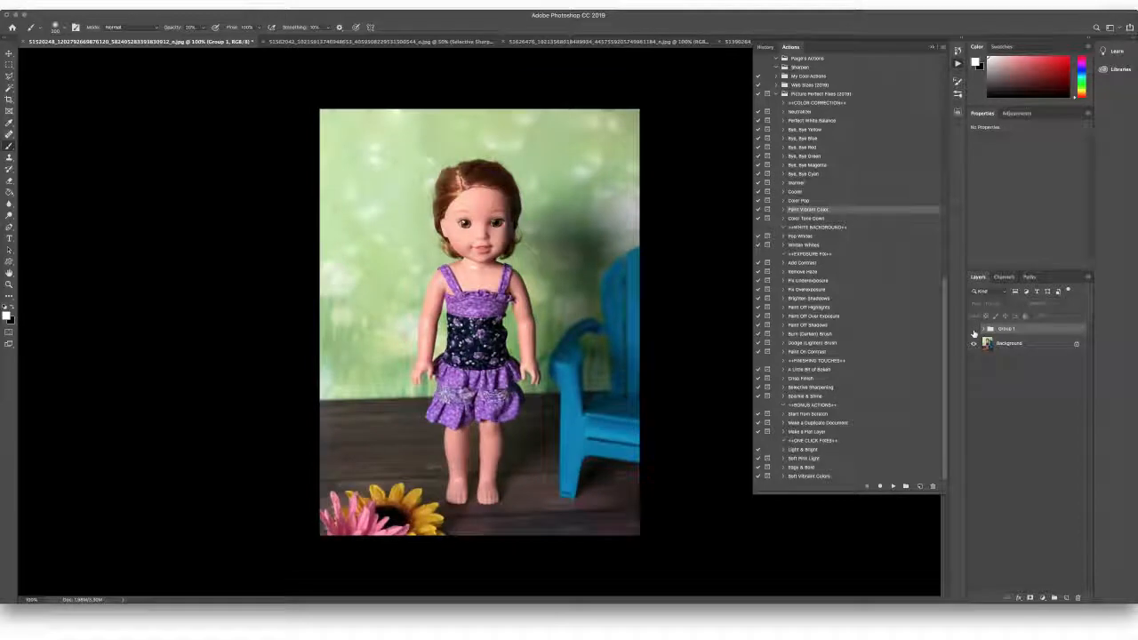
pyautogui.click(975, 331)
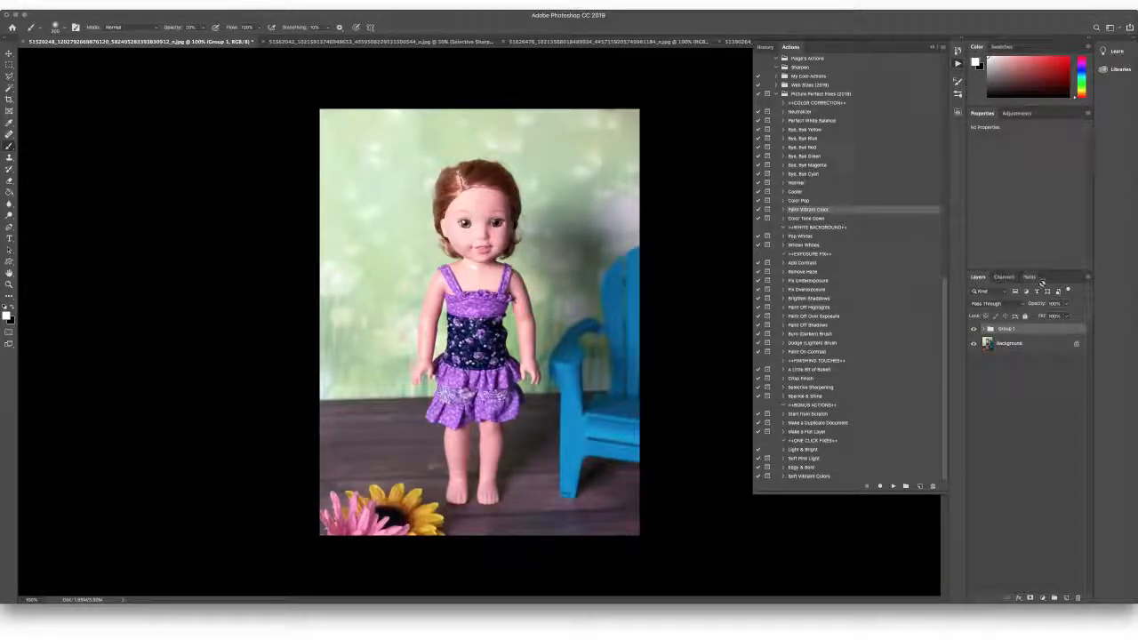
# - Run the Crisp Finish action from the finishing touches above the group and dismiss its message
pyautogui.click(796, 379)
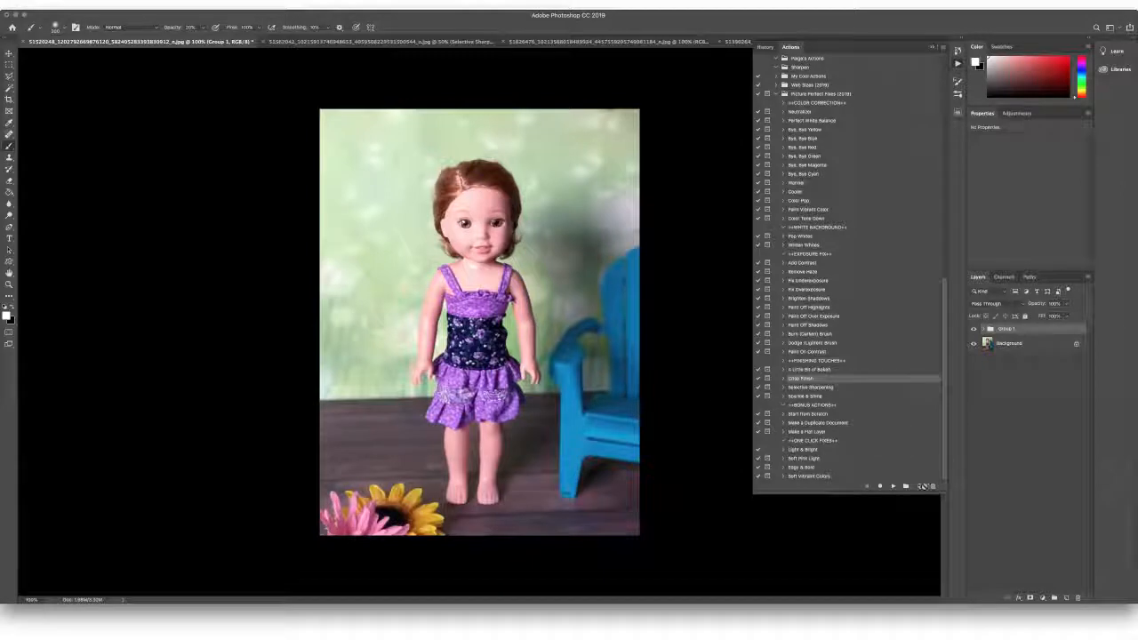
pyautogui.click(894, 487)
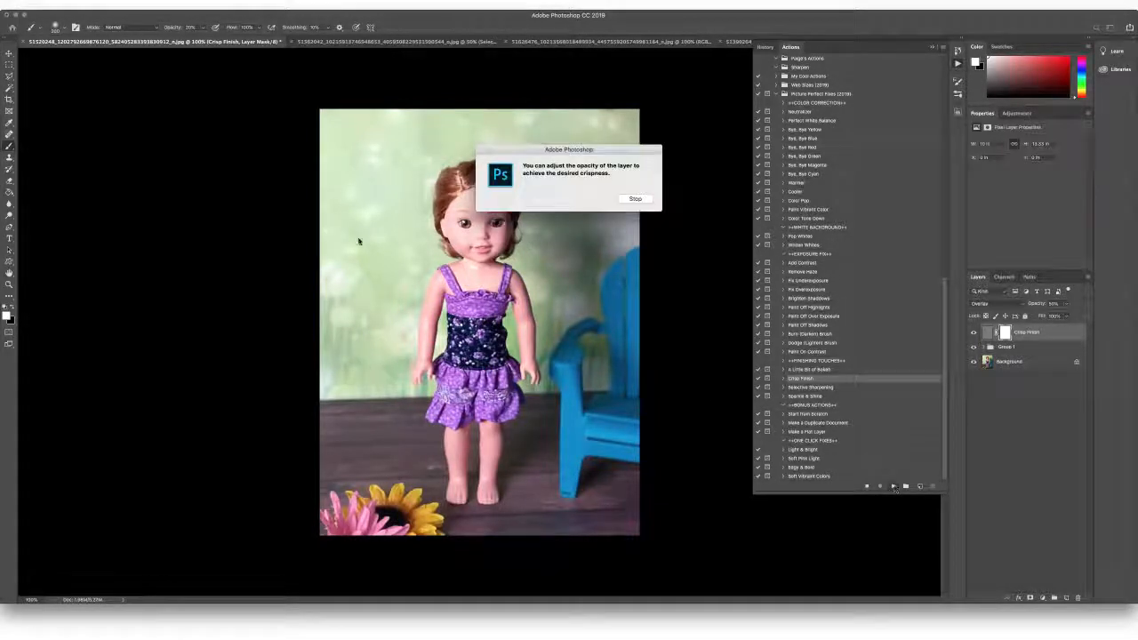
pyautogui.click(635, 198)
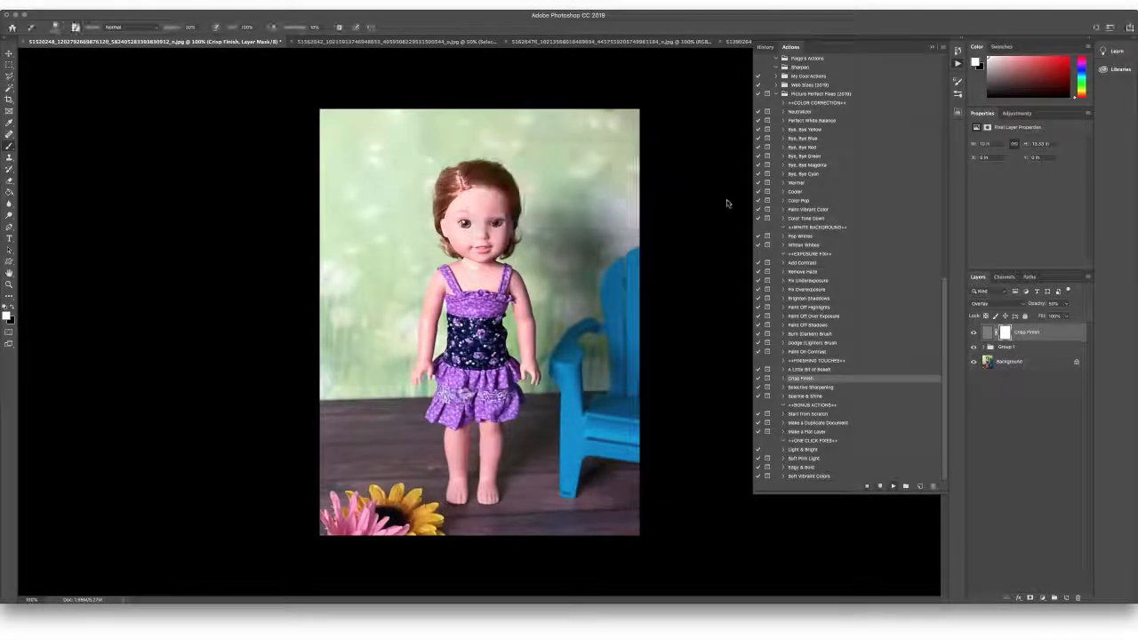
# - Examine the Crisp Finish effect, including a close-up of the doll's dress, by hiding and showing the layer, and select its mask
pyautogui.click(974, 332)
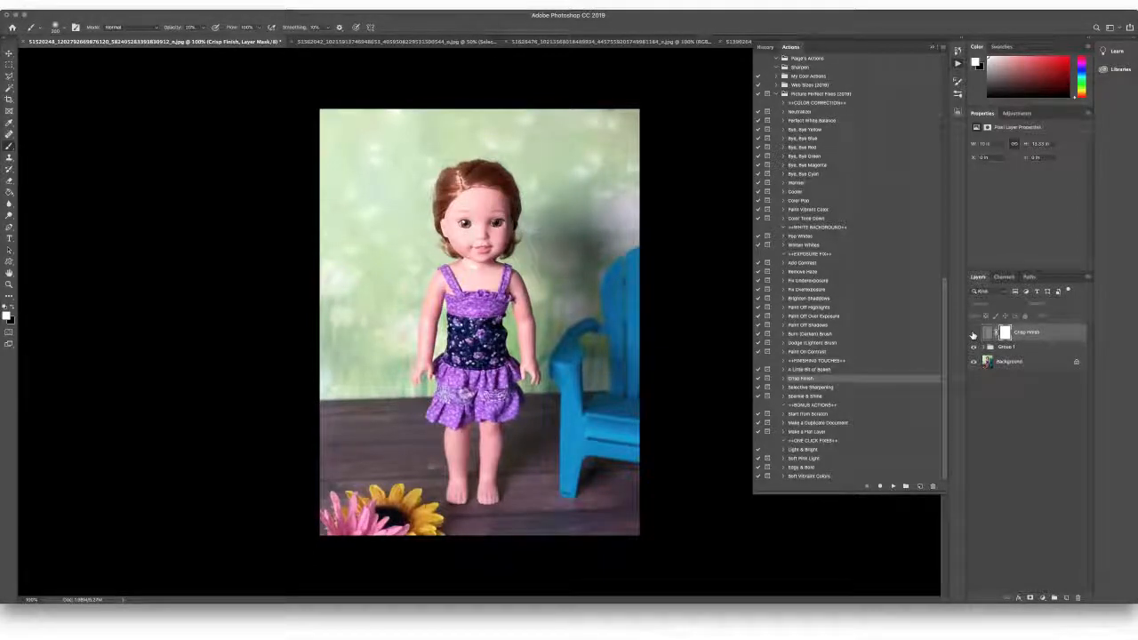
pyautogui.click(973, 333)
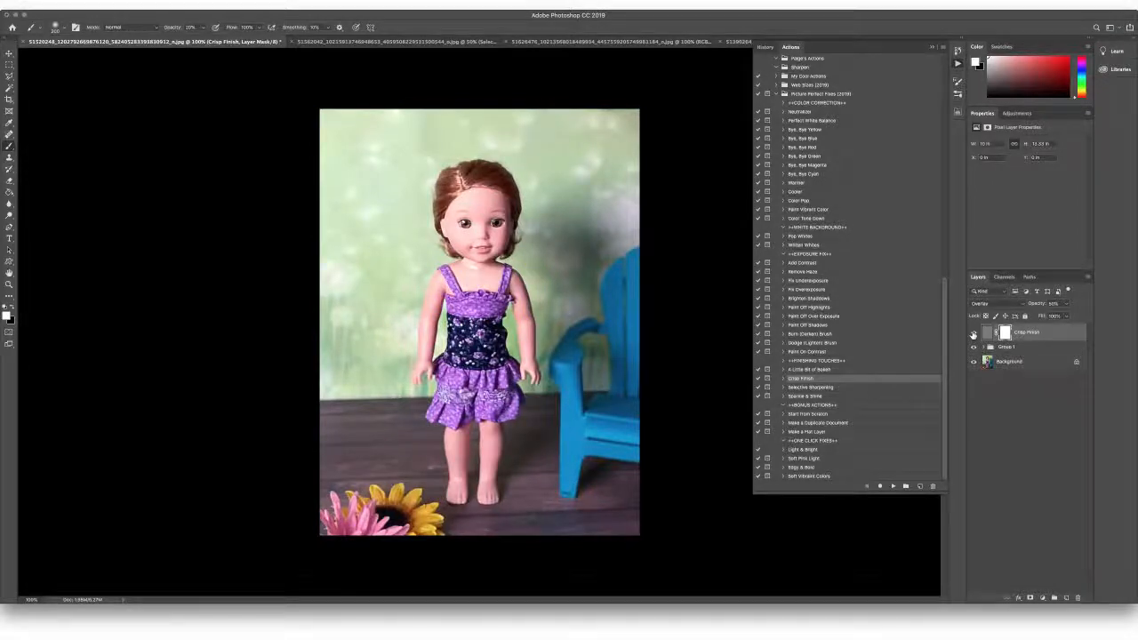
pyautogui.press('super+plus')
pyautogui.press('super+plus')
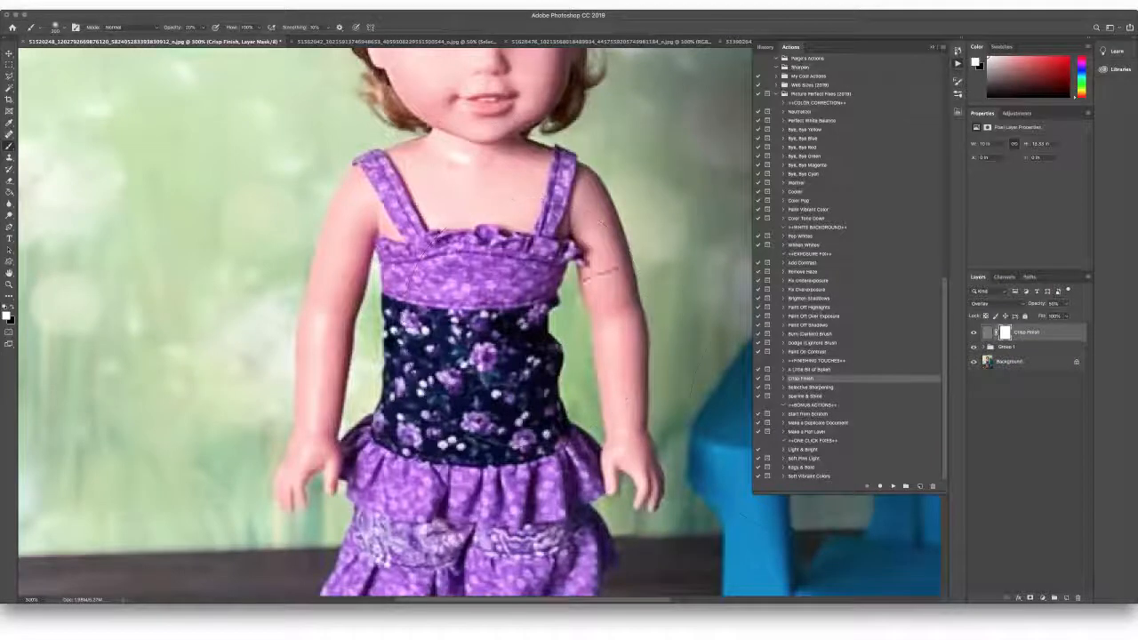
pyautogui.click(973, 333)
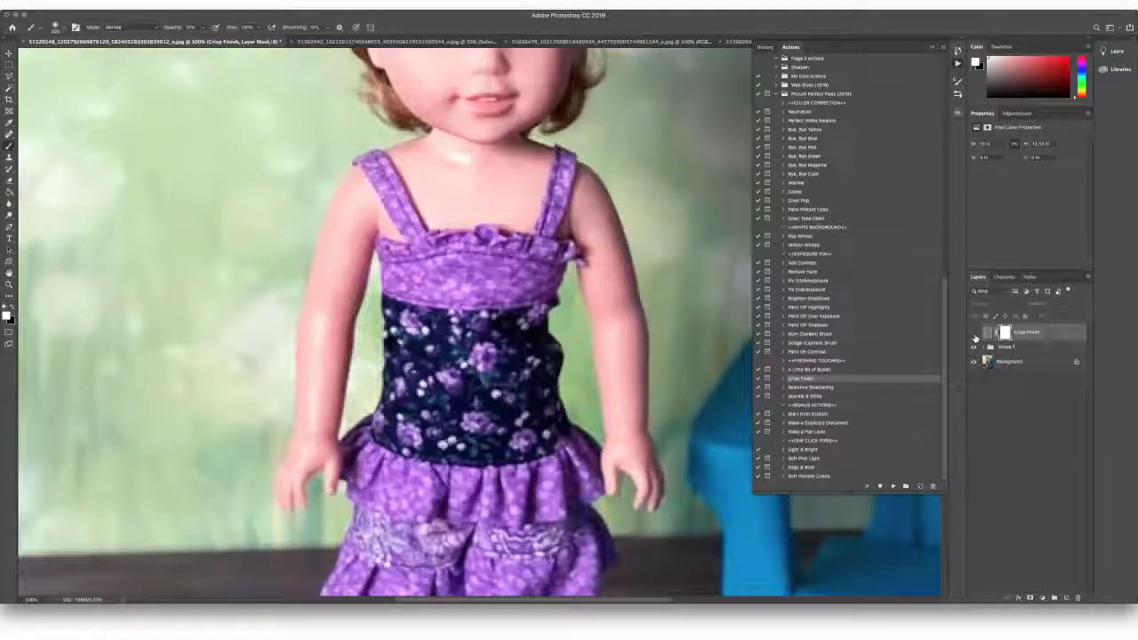
pyautogui.click(974, 333)
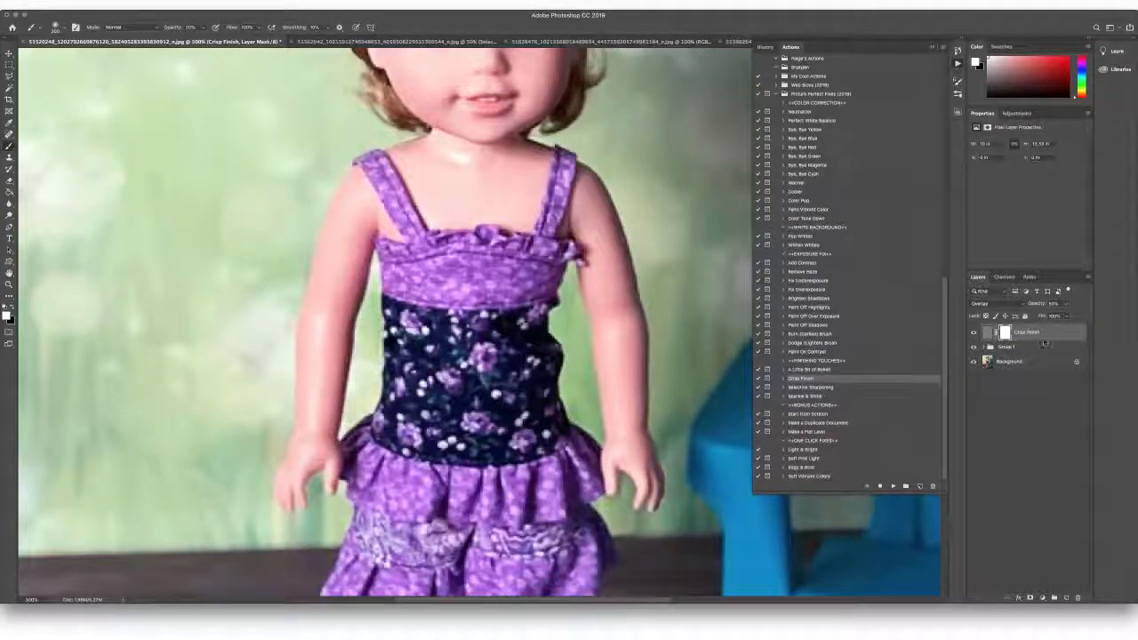
pyautogui.click(1006, 332)
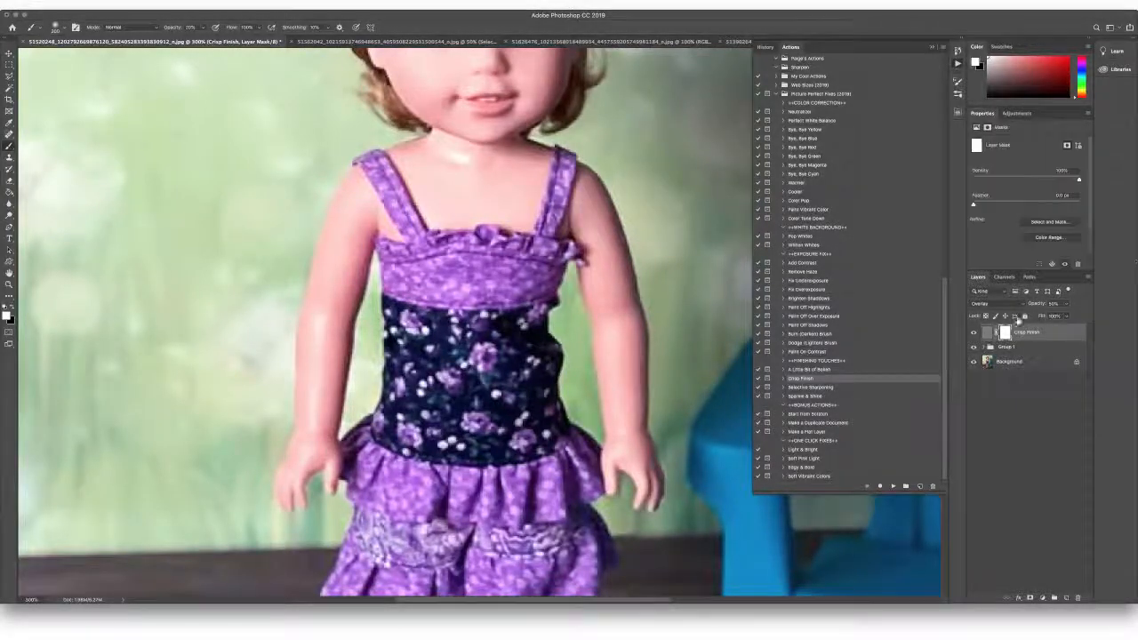
# - Switch to the glitter glasses-case photo, delete its Selective Sharpening layer and run the Light & Bright action
pyautogui.click(343, 44)
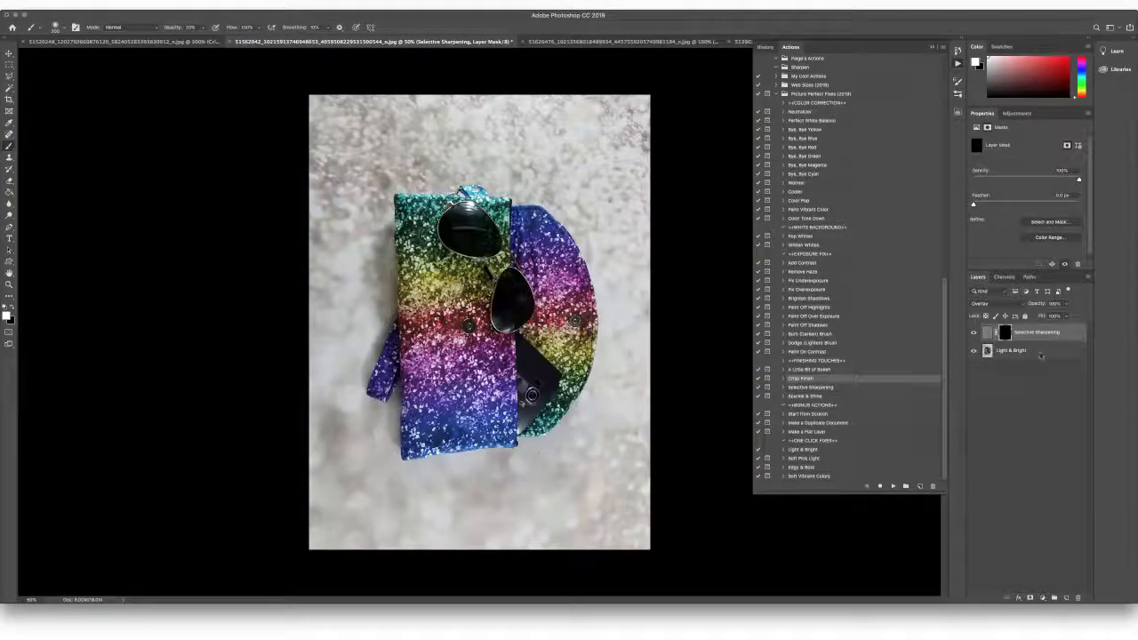
pyautogui.press('Delete')
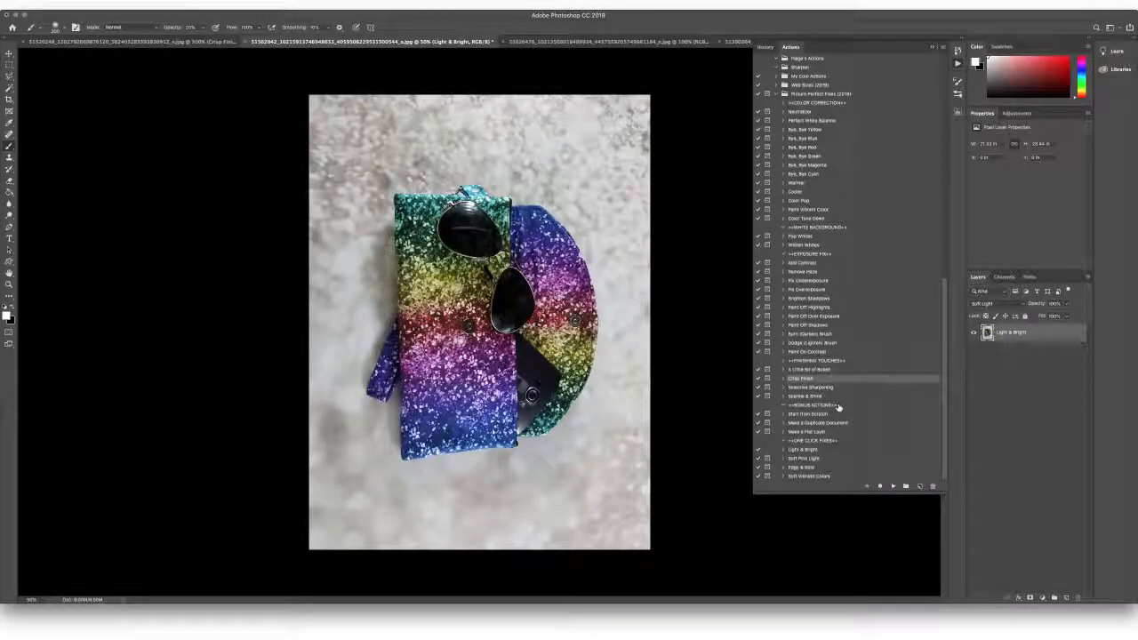
pyautogui.click(805, 450)
pyautogui.click(892, 487)
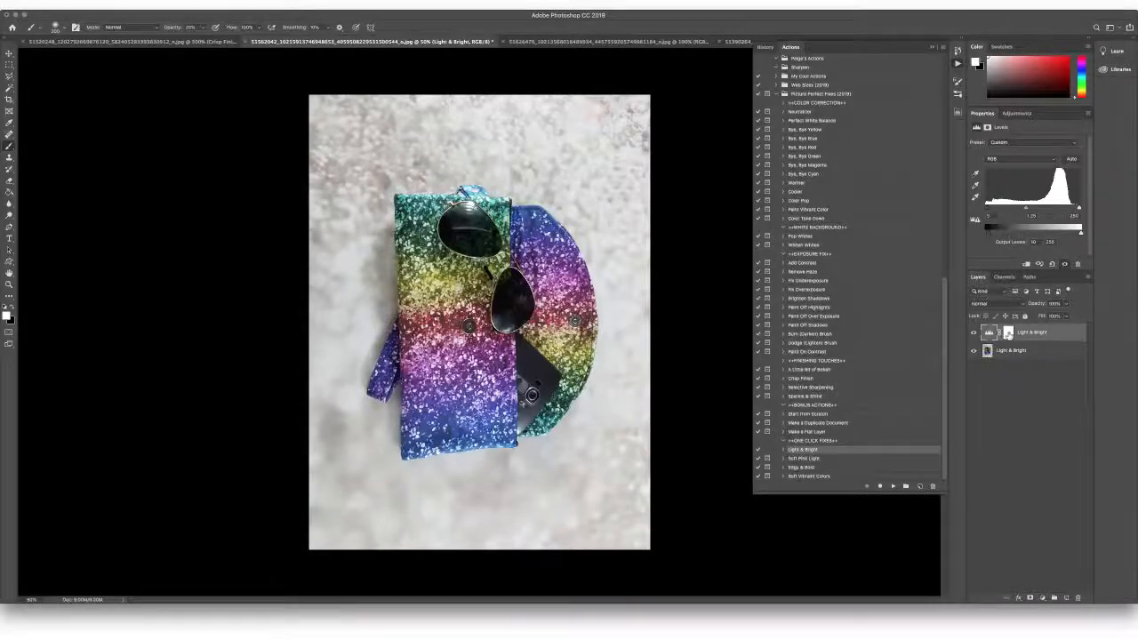
# - Paint black on the Light & Bright adjustment's mask over the glitter case to take the brightening off the product
pyautogui.click(1009, 334)
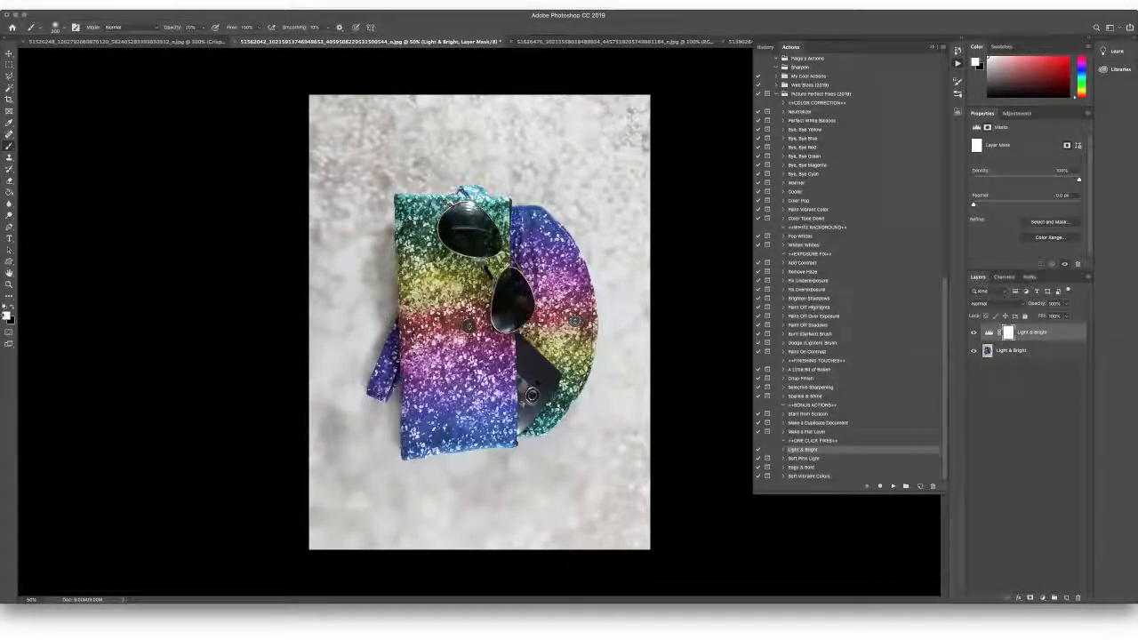
pyautogui.click(8, 313)
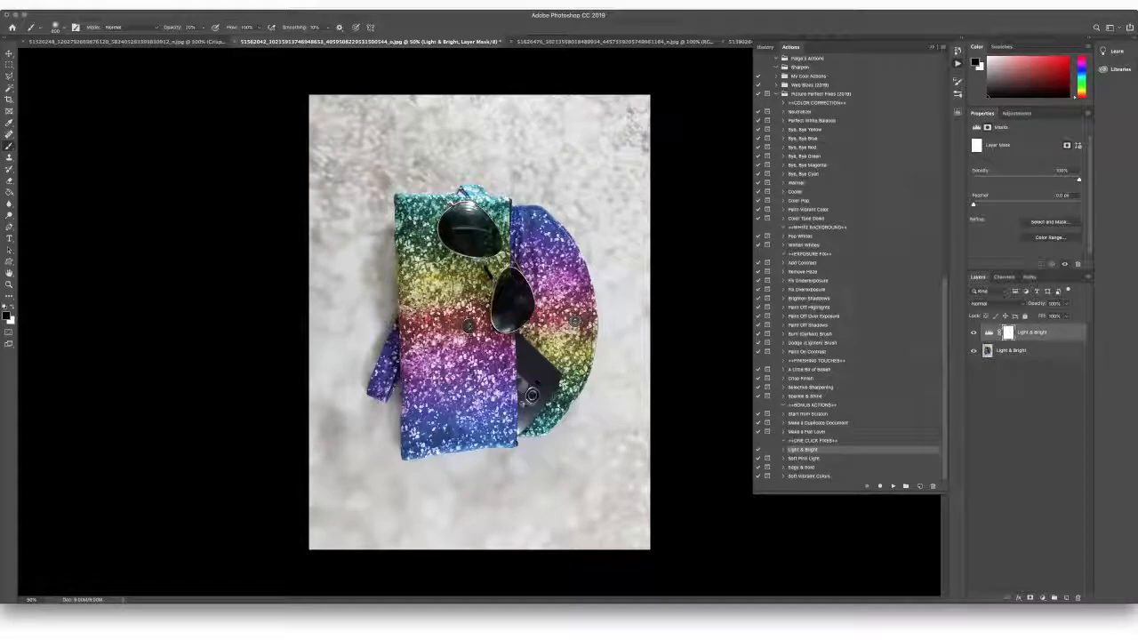
pyautogui.moveTo(433, 277)
pyautogui.mouseDown()
pyautogui.moveTo(445, 400)
pyautogui.moveTo(463, 356)
pyautogui.moveTo(446, 354)
pyautogui.moveTo(444, 366)
pyautogui.moveTo(486, 331)
pyautogui.moveTo(454, 360)
pyautogui.moveTo(480, 356)
pyautogui.mouseUp()
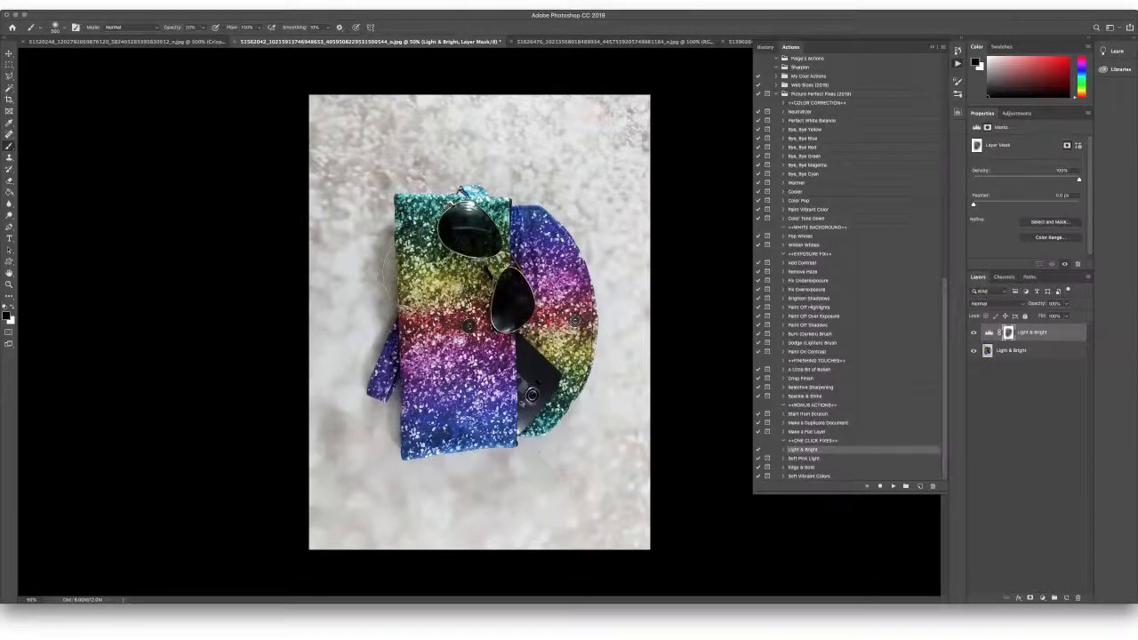
# - Compare the glitter case photo with the Light & Bright adjustment layer hidden and shown several times
pyautogui.click(973, 331)
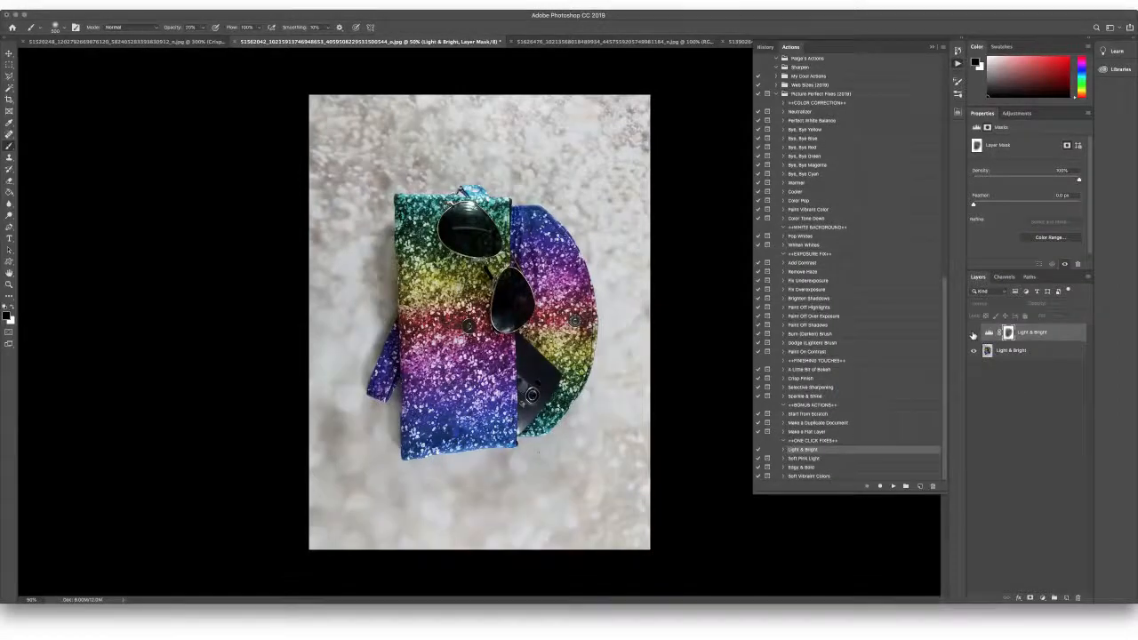
pyautogui.click(974, 332)
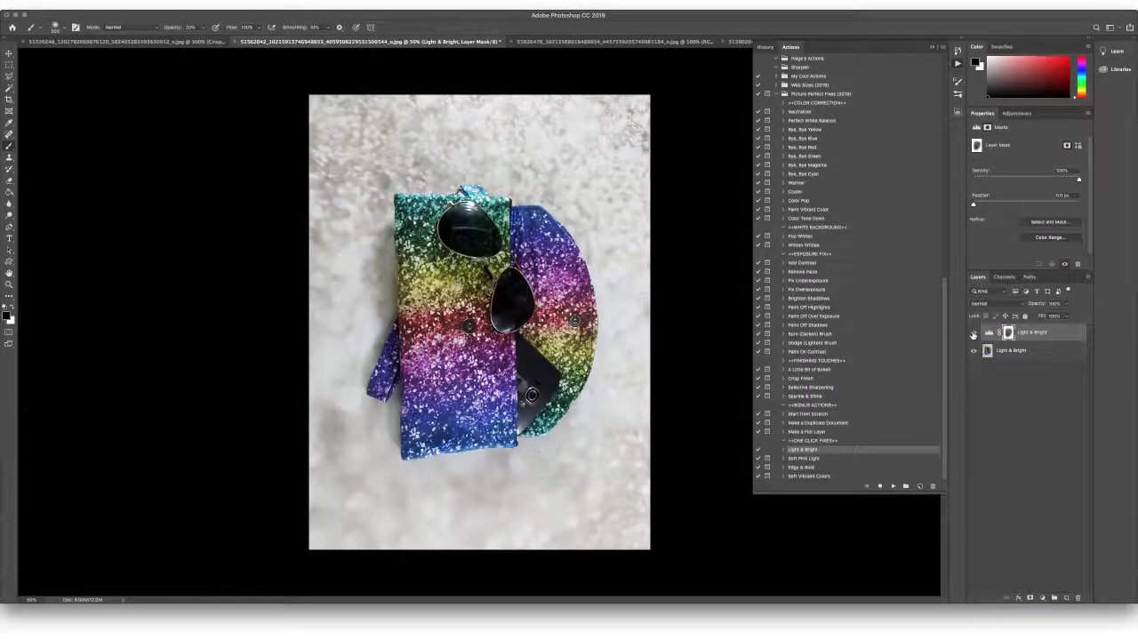
pyautogui.click(974, 333)
pyautogui.click(974, 333)
pyautogui.click(974, 332)
pyautogui.click(974, 332)
pyautogui.click(974, 332)
pyautogui.click(974, 333)
pyautogui.click(974, 332)
pyautogui.click(974, 333)
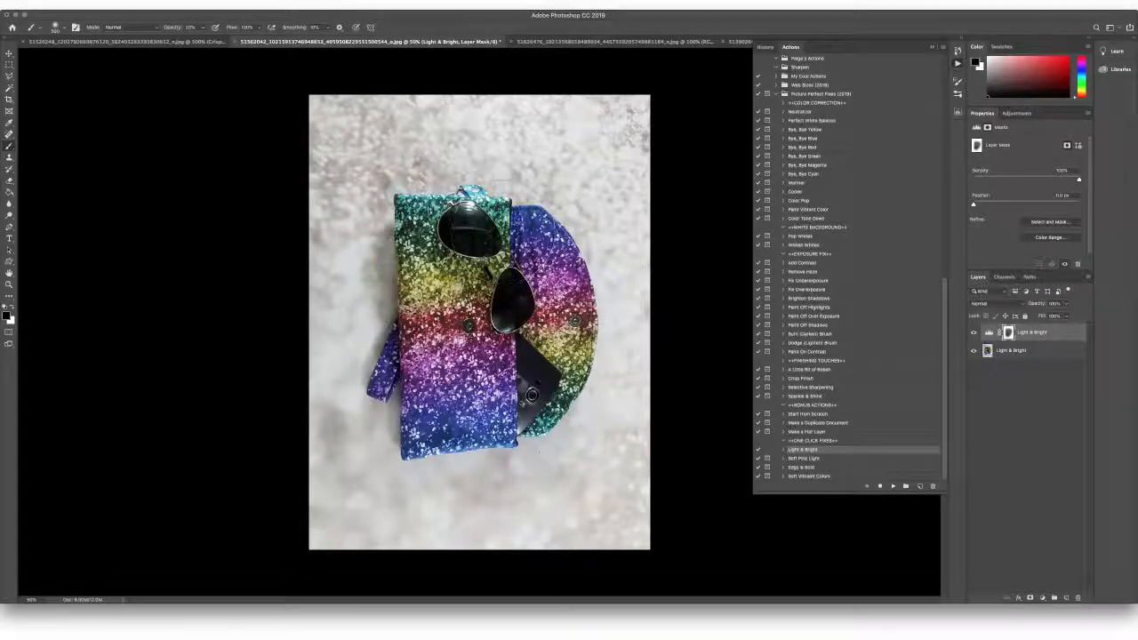
# - Run the Paint Off Highlights action from the exposure fixes and dismiss its message
pyautogui.click(807, 308)
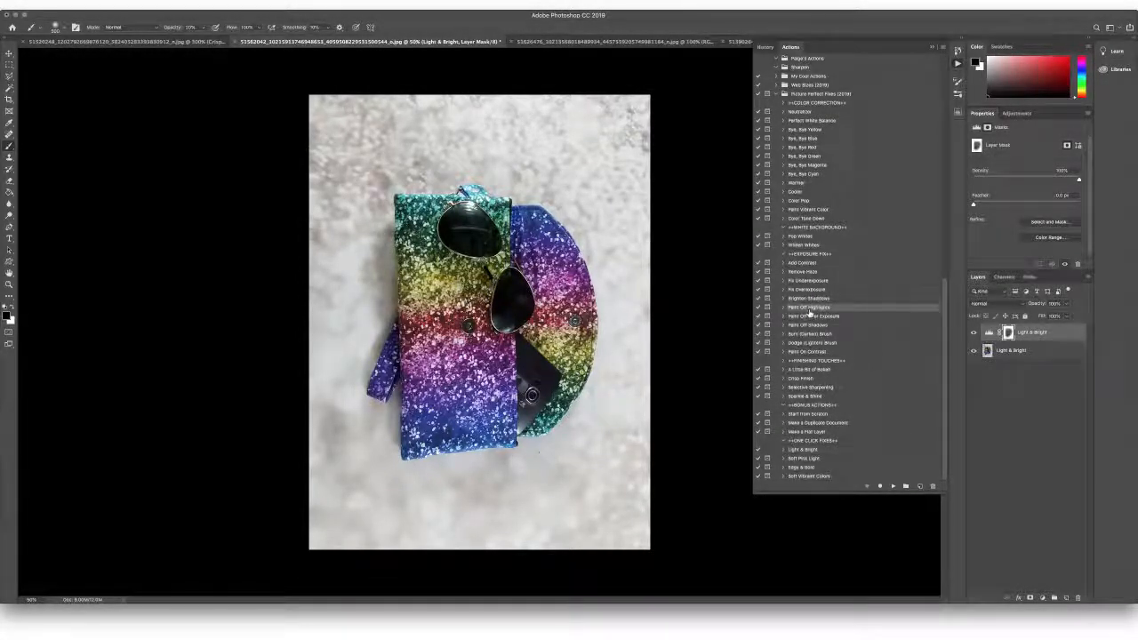
pyautogui.click(893, 488)
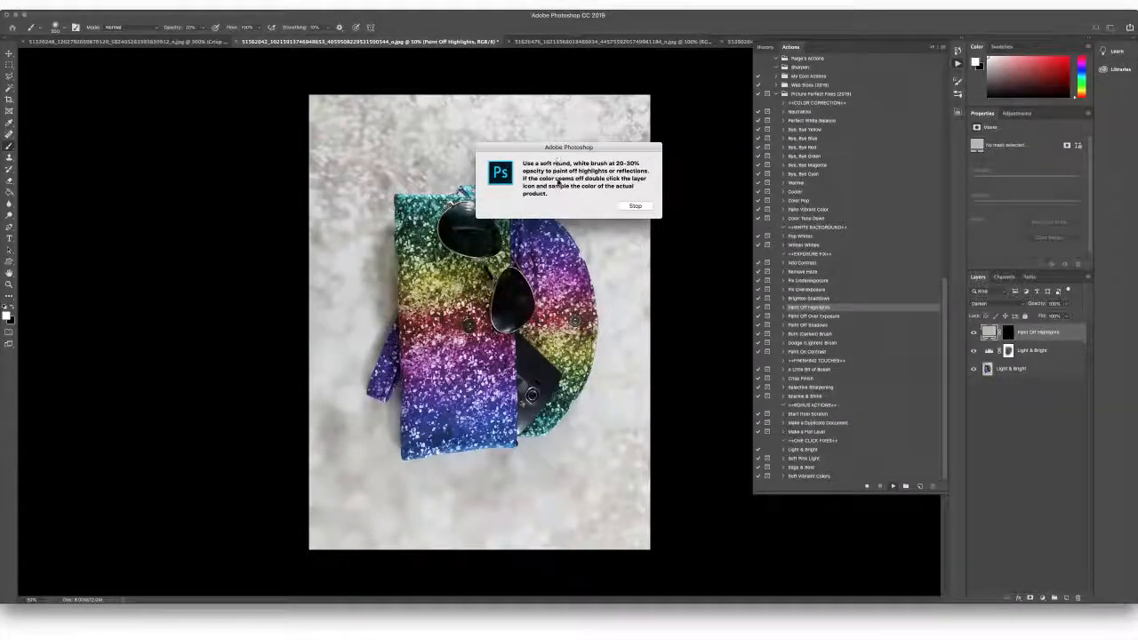
pyautogui.click(647, 208)
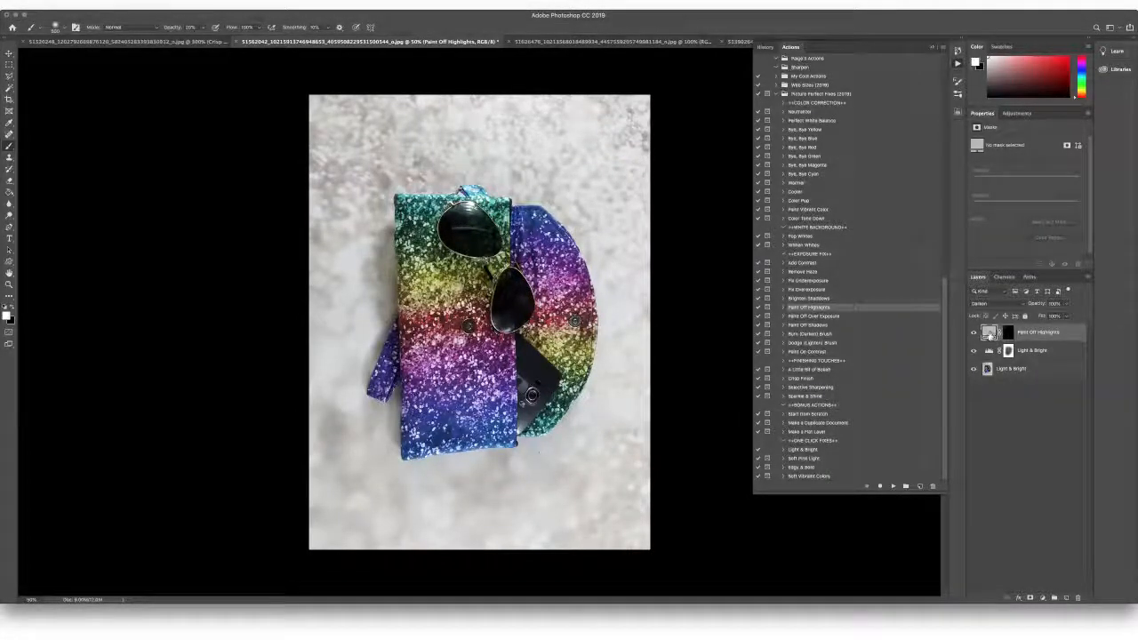
# - Set the Paint Off Highlights fill color to the near-black #0a0e14 sampled from the upper sunglasses lens
pyautogui.doubleClick(989, 332)
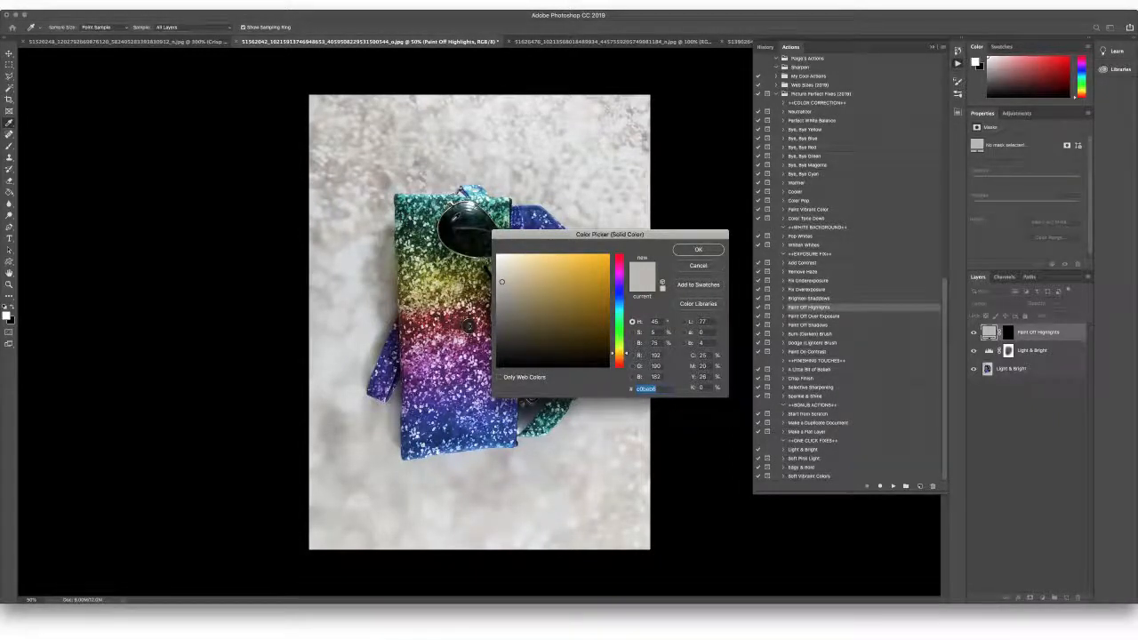
pyautogui.click(452, 223)
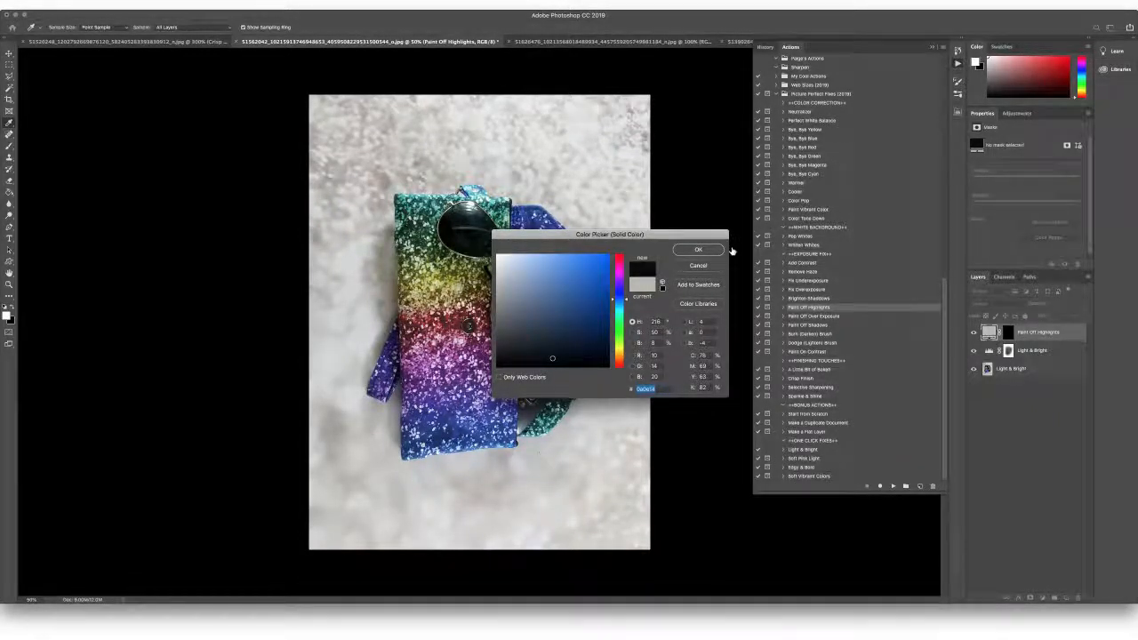
pyautogui.click(699, 250)
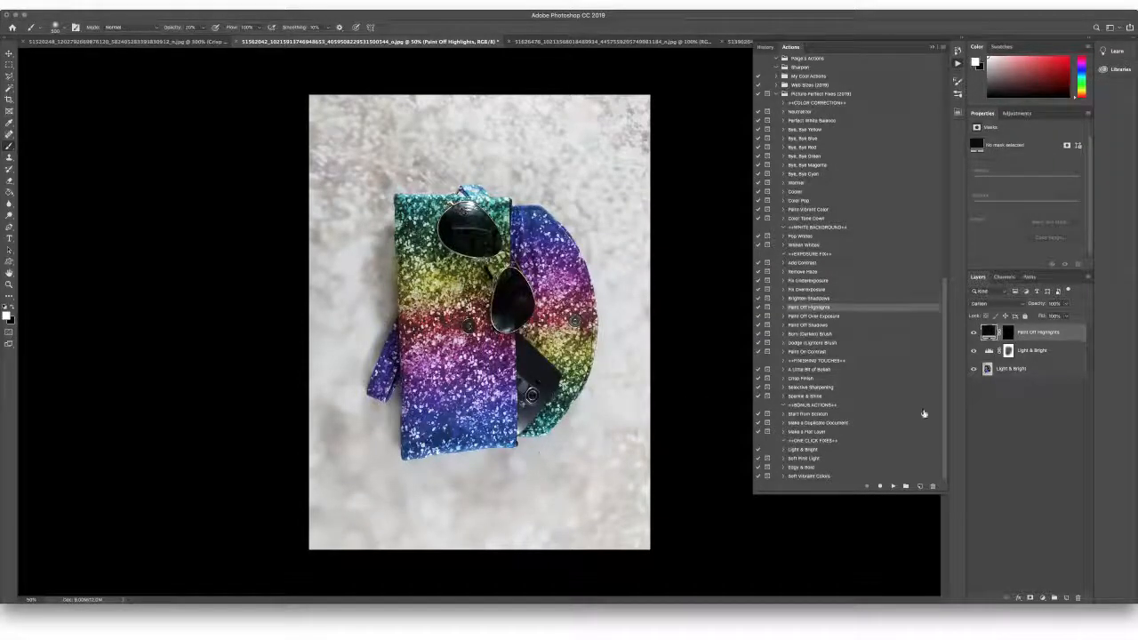
# - Paint white at 40% brush opacity on the Paint Off Highlights mask over both sunglasses lenses' reflections and compare before and after
pyautogui.click(1009, 335)
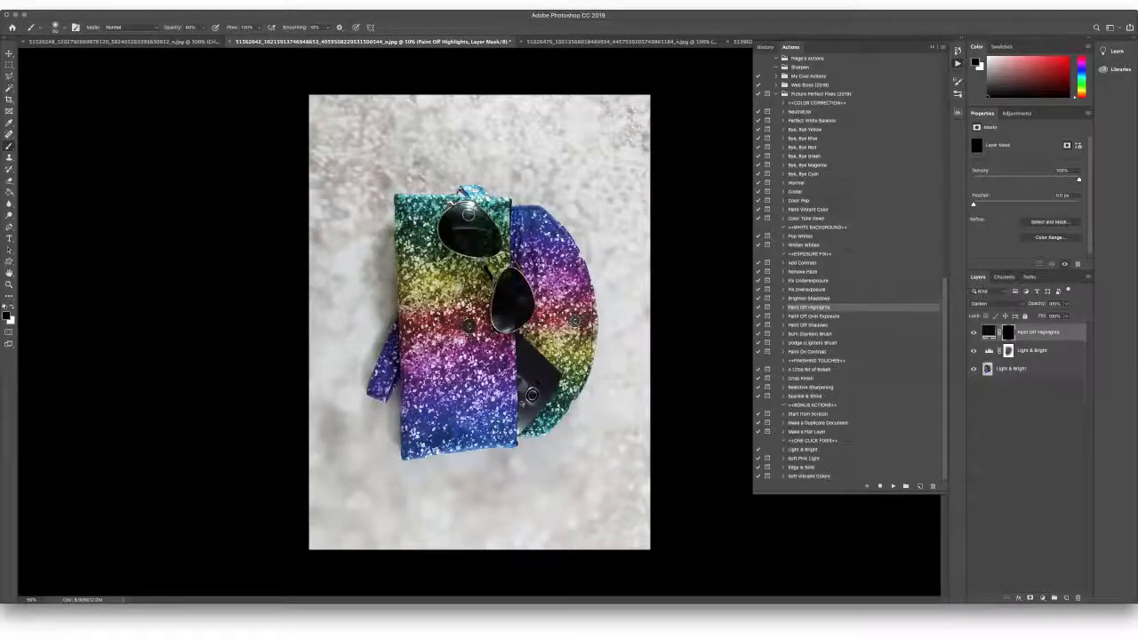
pyautogui.press('x')
pyautogui.press('4')
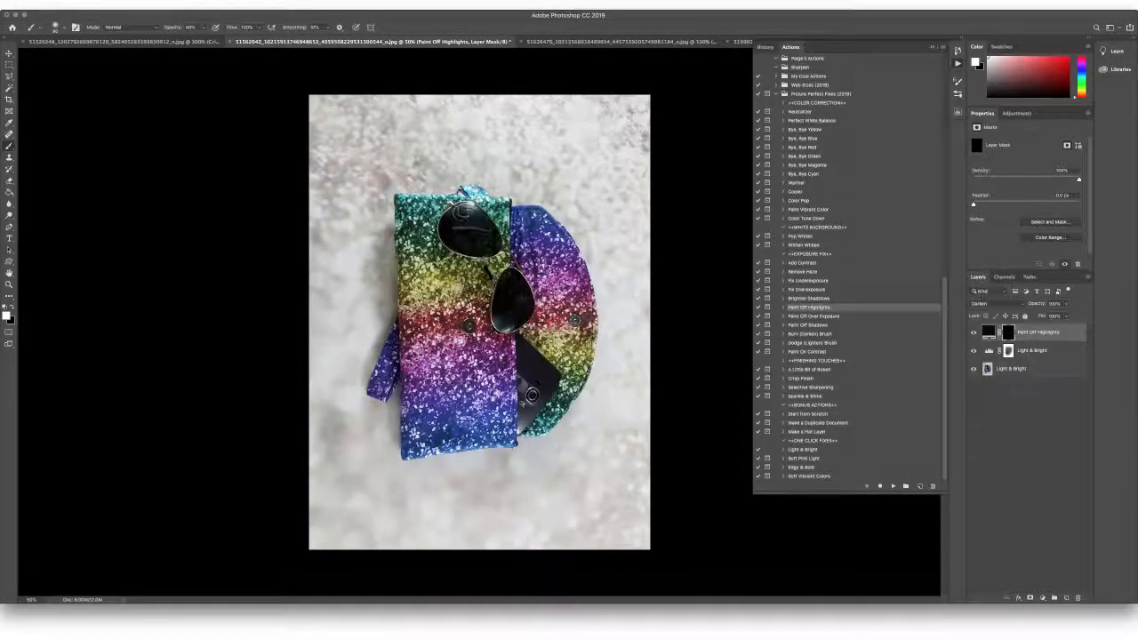
pyautogui.moveTo(471, 213)
pyautogui.mouseDown()
pyautogui.moveTo(480, 222)
pyautogui.moveTo(457, 230)
pyautogui.moveTo(494, 236)
pyautogui.moveTo(495, 246)
pyautogui.mouseUp()
pyautogui.moveTo(514, 324)
pyautogui.mouseDown()
pyautogui.moveTo(501, 321)
pyautogui.moveTo(506, 304)
pyautogui.moveTo(505, 326)
pyautogui.mouseUp()
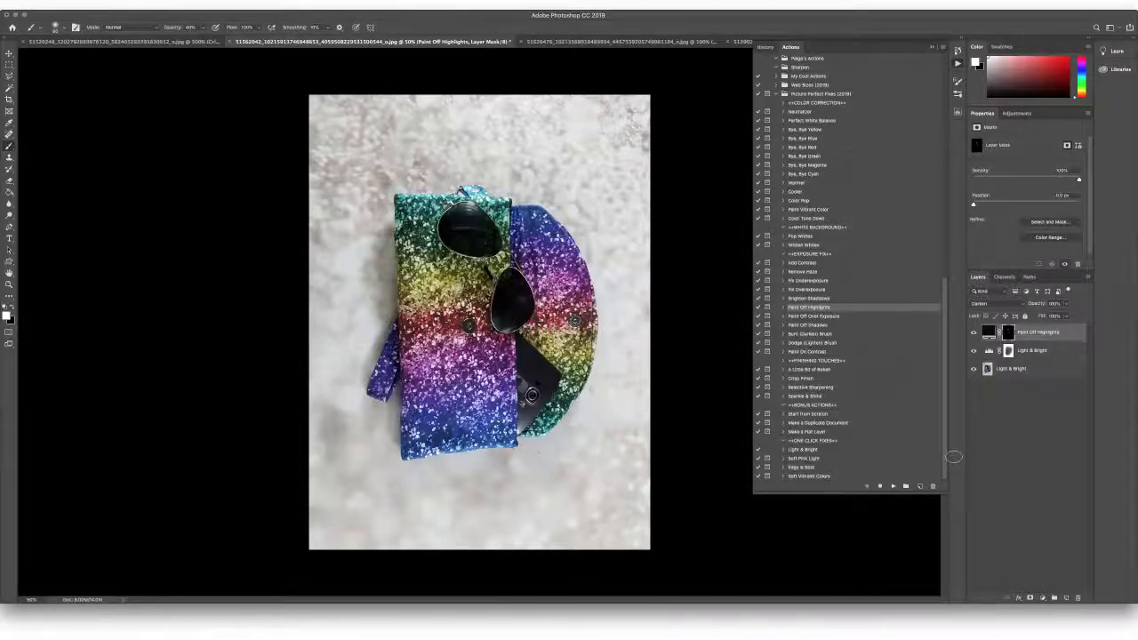
pyautogui.click(974, 335)
pyautogui.click(974, 335)
# - Run the Crisp Finish action on the glitter case photo and dismiss its message
pyautogui.click(799, 378)
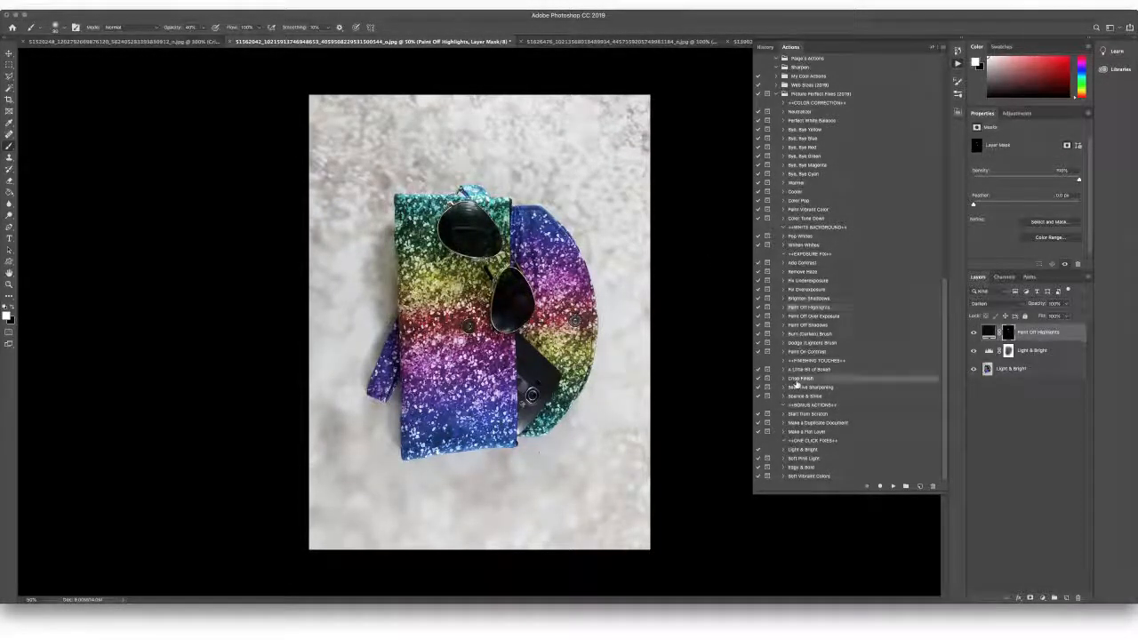
pyautogui.click(894, 488)
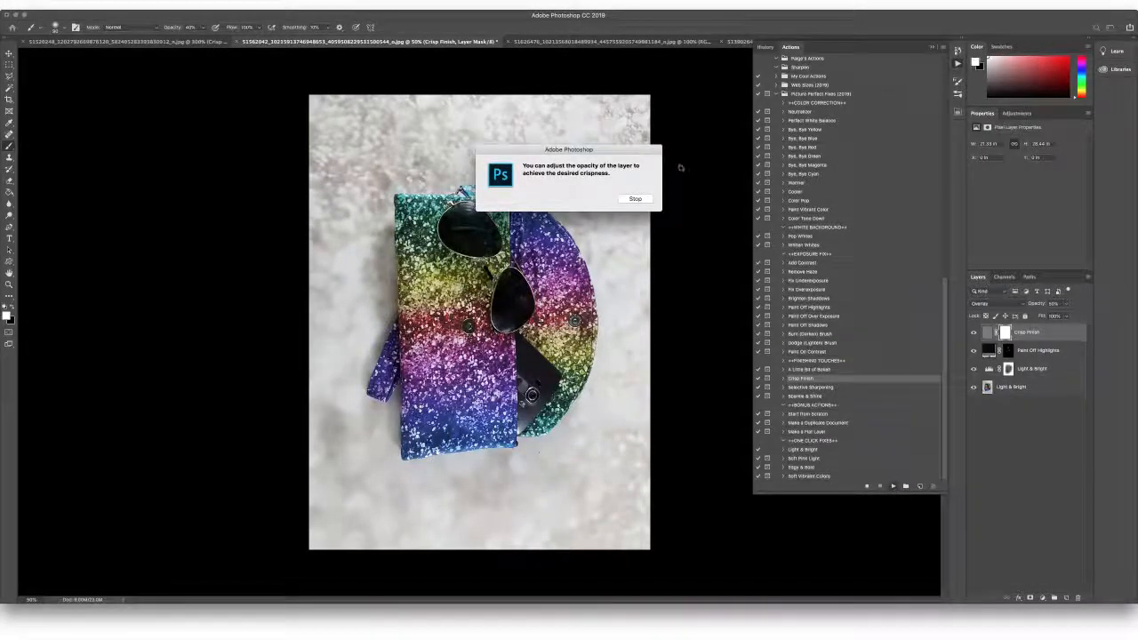
pyautogui.click(633, 199)
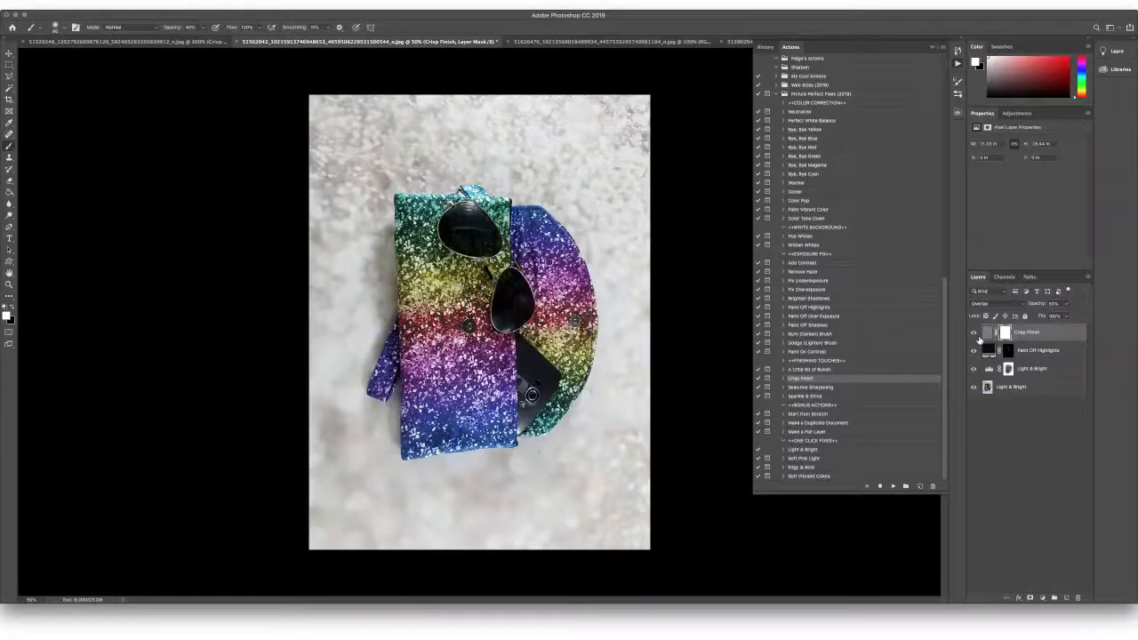
# - Examine the Crisp Finish effect in a close-up of the glitter fabric and sunglasses by hiding and showing the layer
pyautogui.press('super+plus')
pyautogui.press('super+plus')
pyautogui.press('super+plus')
pyautogui.press('super+plus')
pyautogui.press('super+minus')
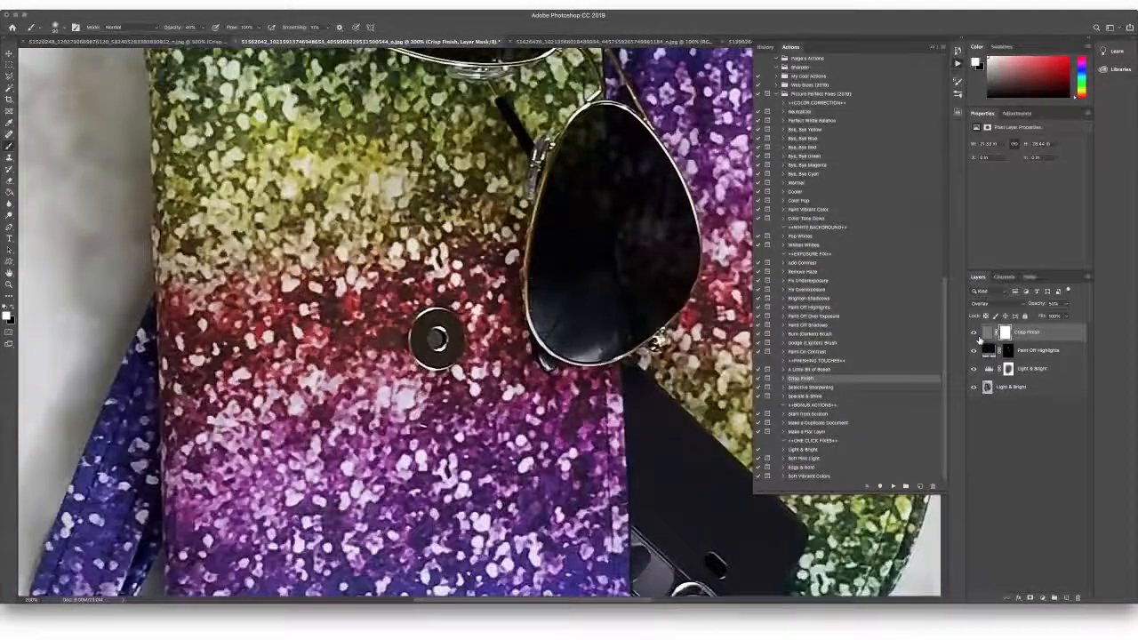
pyautogui.click(974, 335)
pyautogui.click(974, 335)
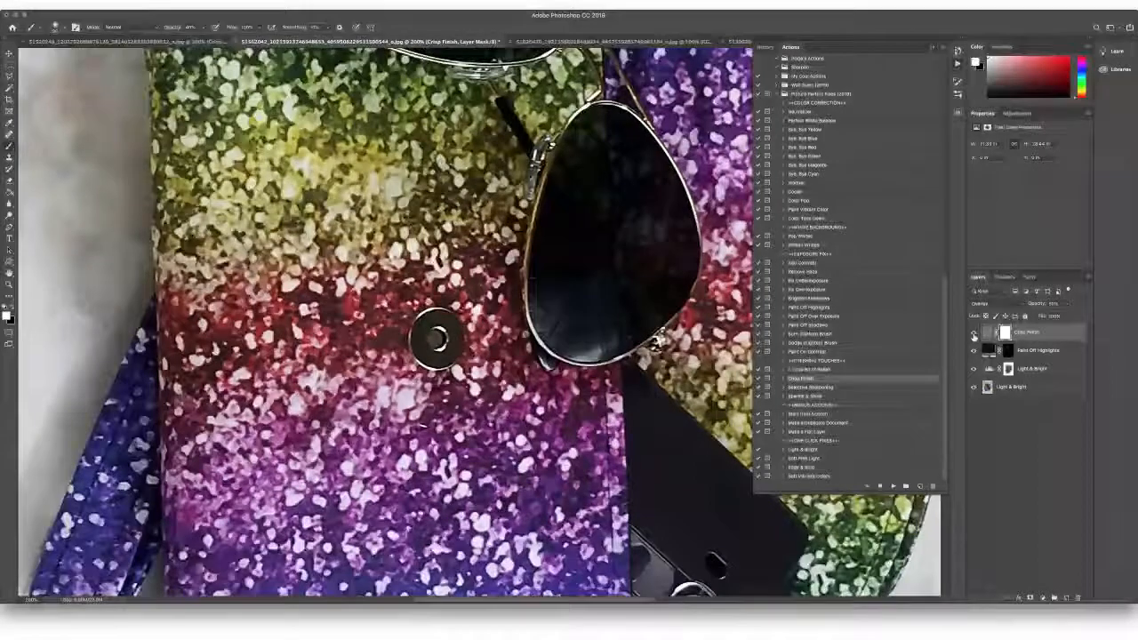
pyautogui.press('super+minus')
pyautogui.press('super+minus')
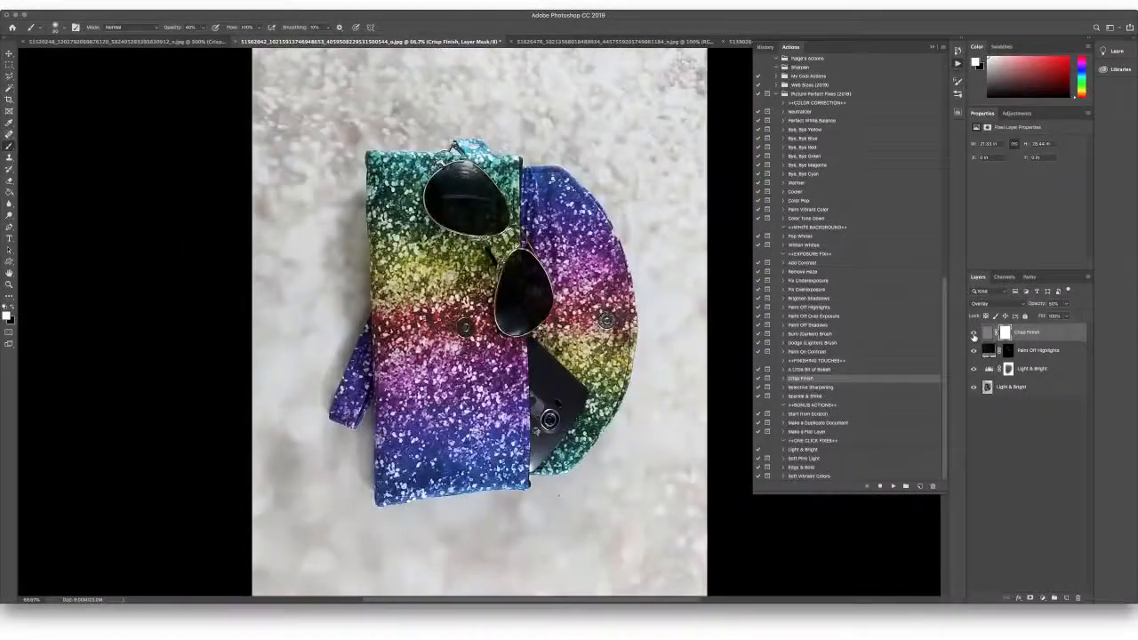
pyautogui.press('super+minus')
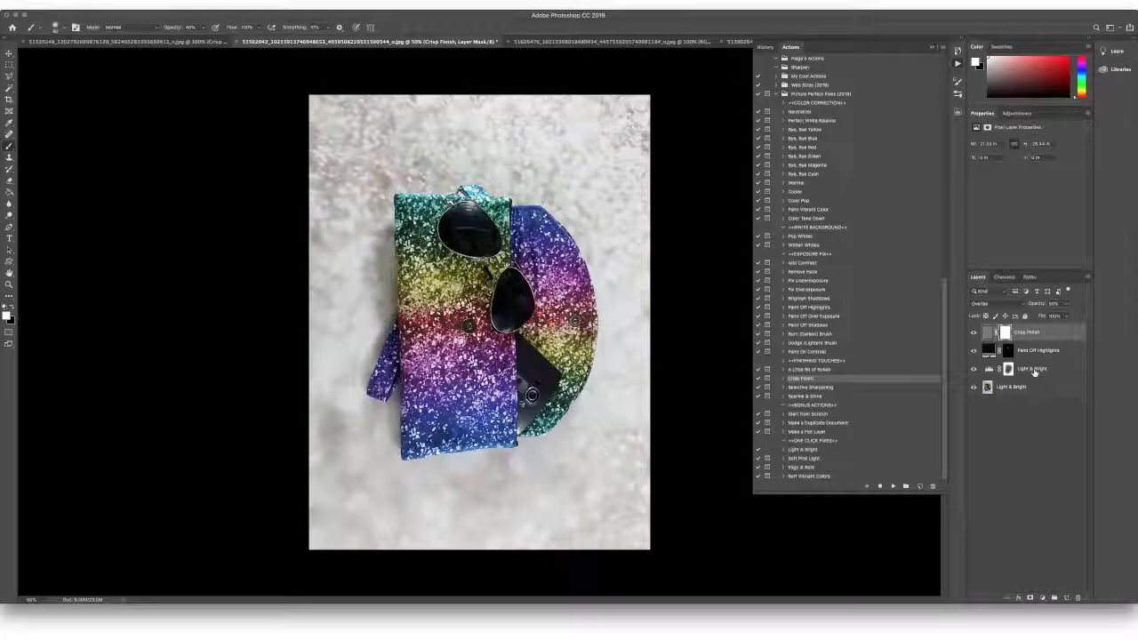
# - Group the layers from Crisp Finish down to the Light & Bright adjustment and compare the photo with the group hidden and shown
pyautogui.keyDown('shift'); pyautogui.click(1035, 369); pyautogui.keyUp('shift')
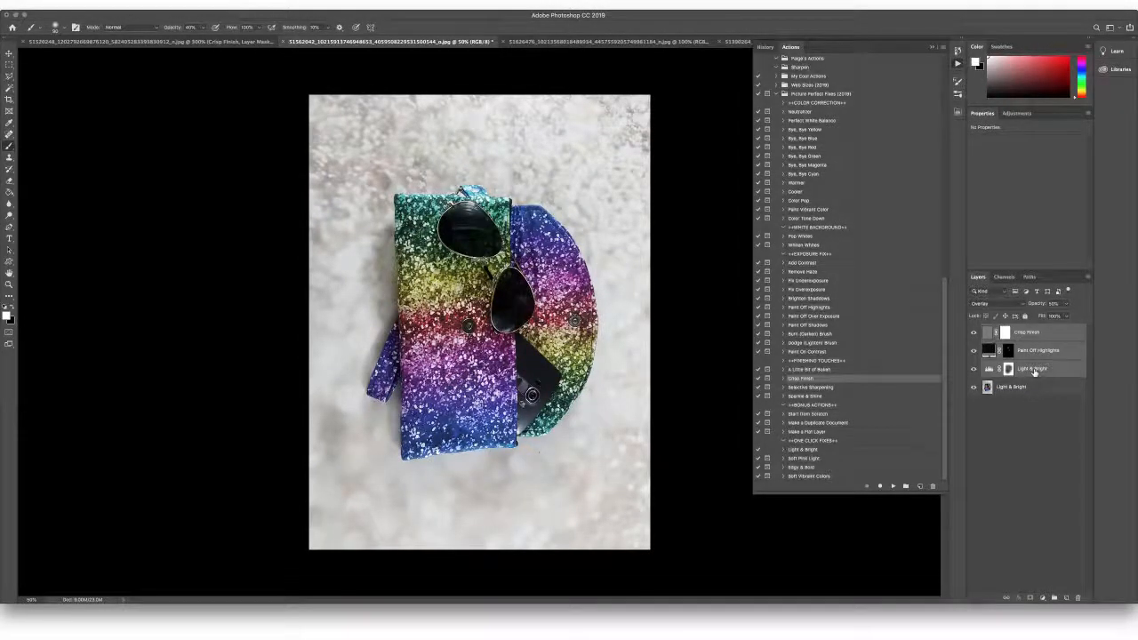
pyautogui.press('super+g')
pyautogui.click(973, 331)
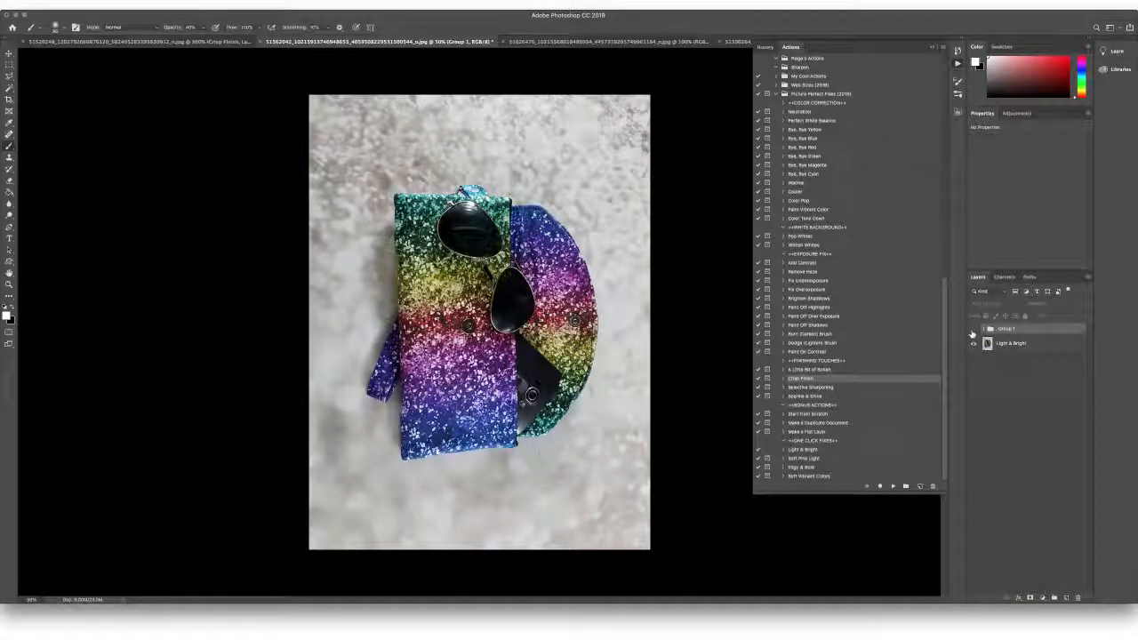
pyautogui.click(973, 331)
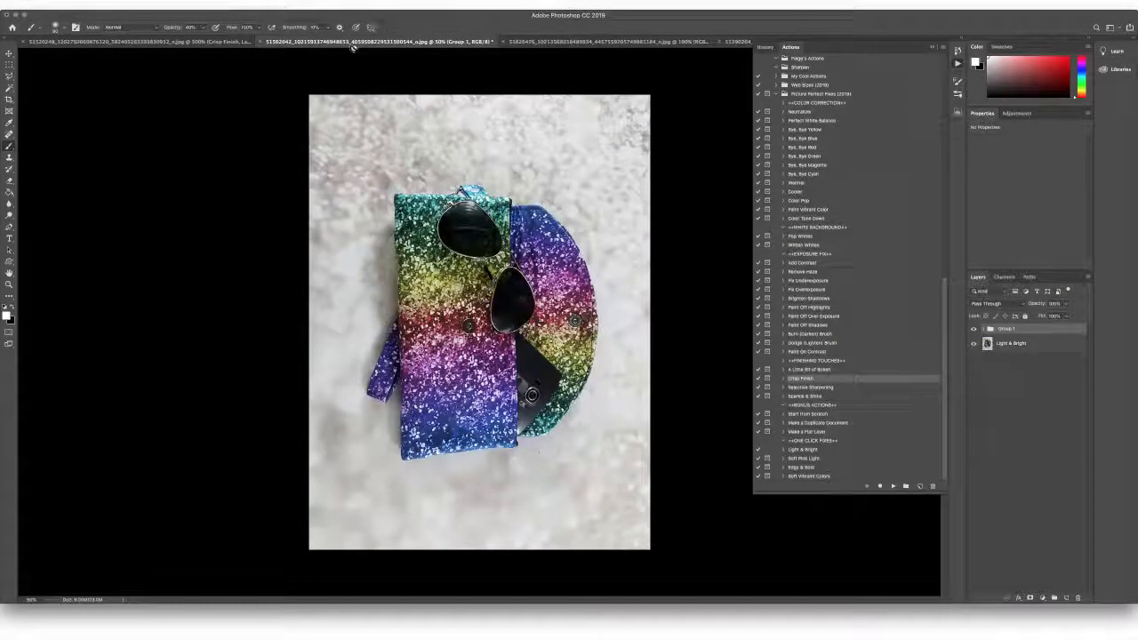
# - Switch to the photo of the baby in the coral top against the blue sky
pyautogui.click(599, 41)
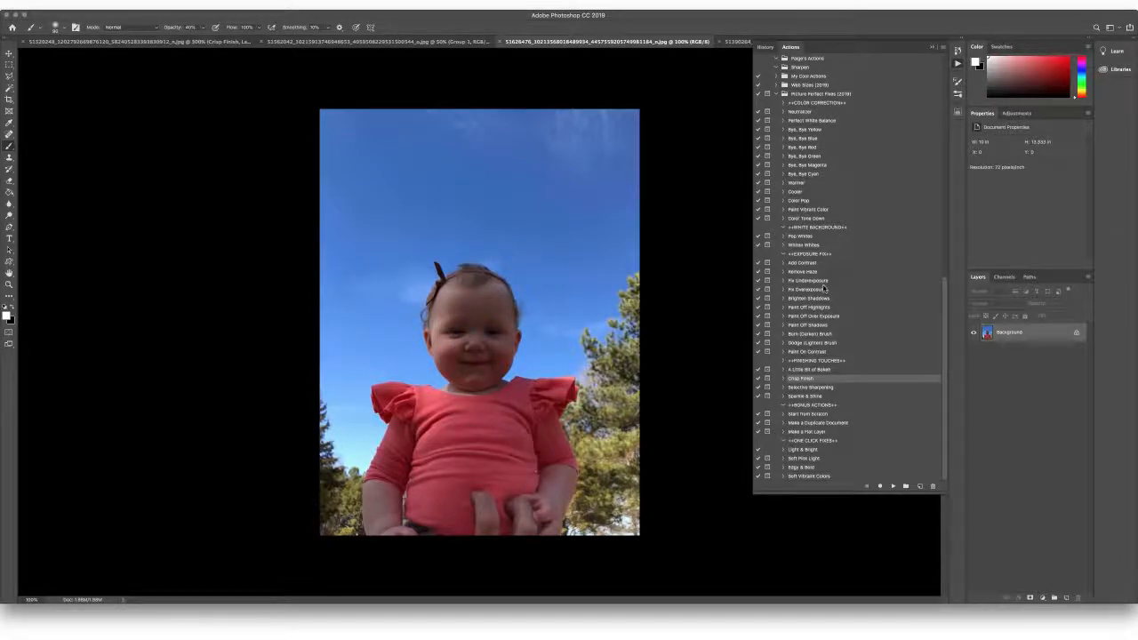
pyautogui.click(1043, 599)
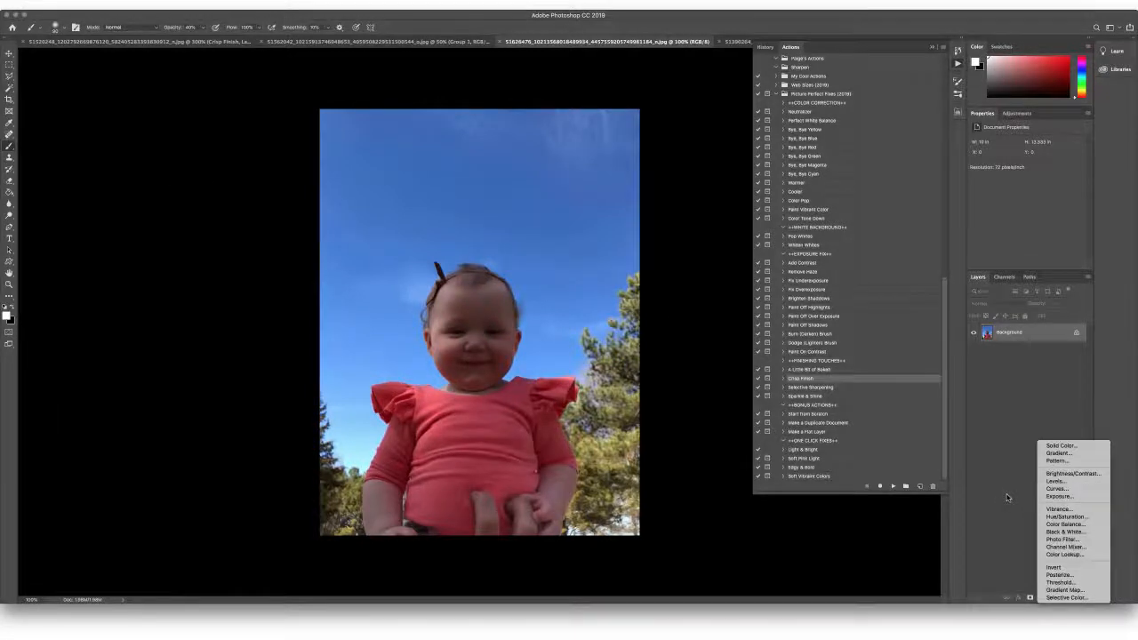
pyautogui.click(1010, 498)
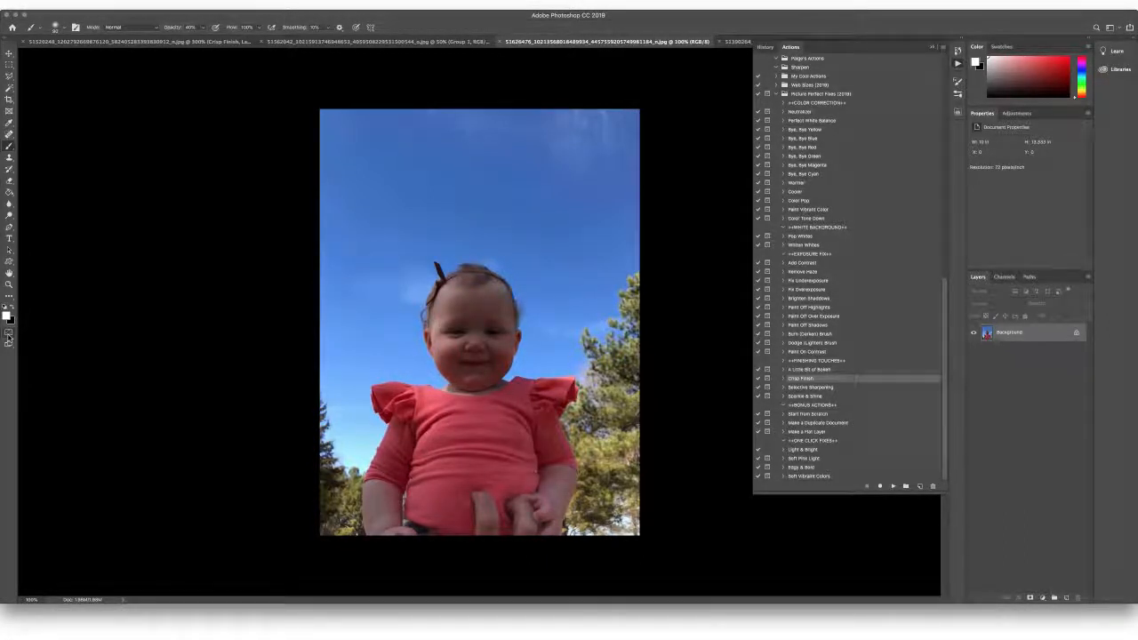
pyautogui.click(8, 335)
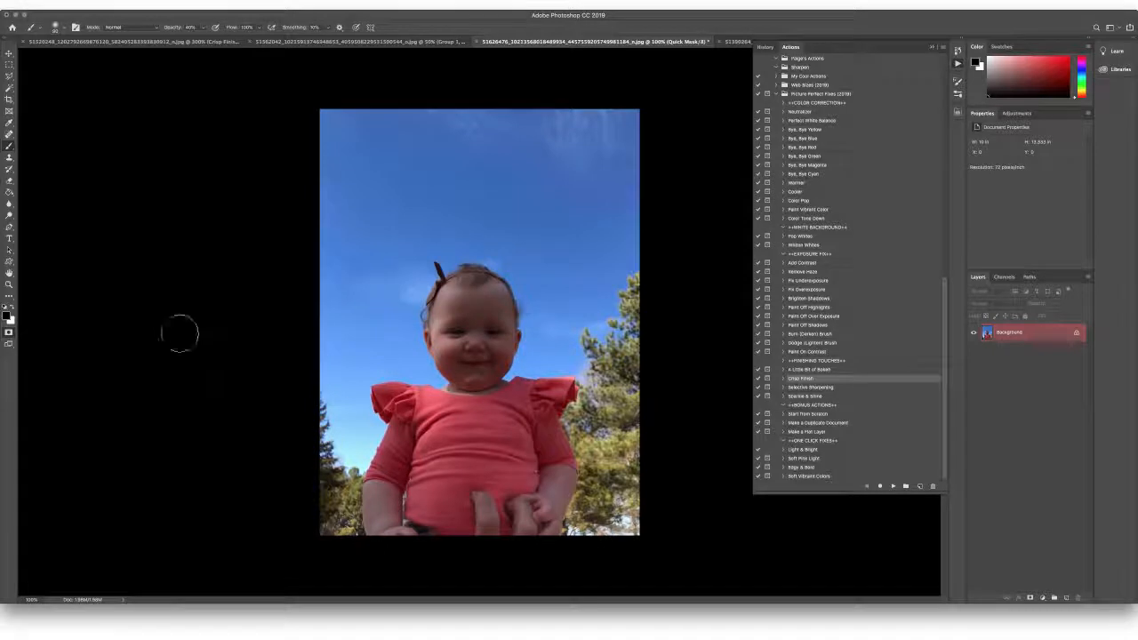
pyautogui.click(8, 335)
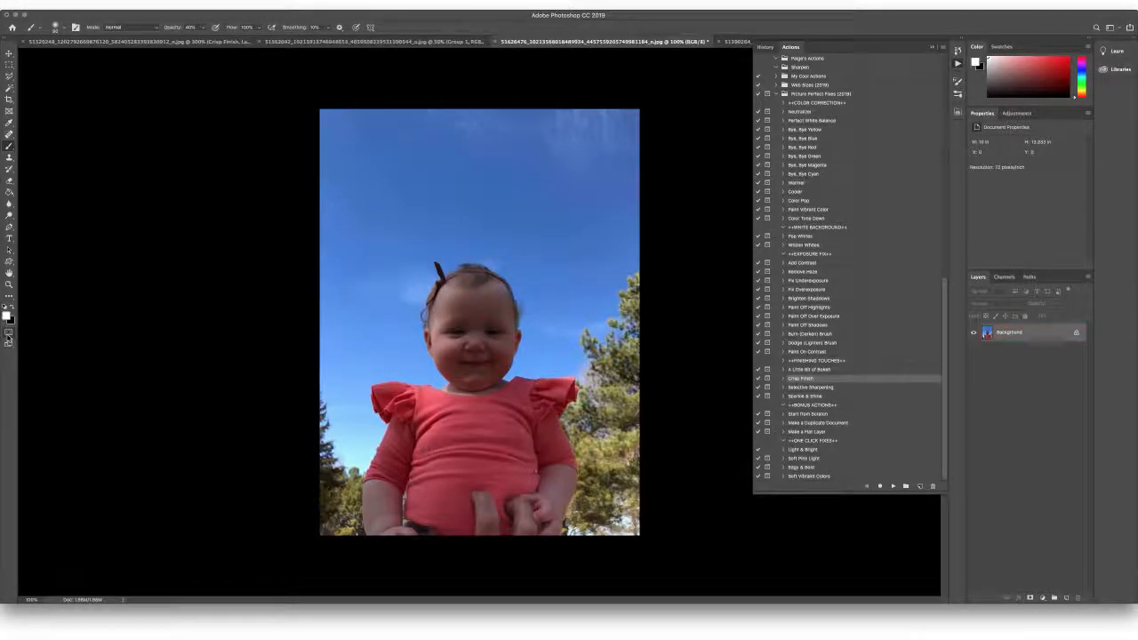
# - Change the Quick Mask overlay color to green in the Quick Mask options
pyautogui.doubleClick(8, 335)
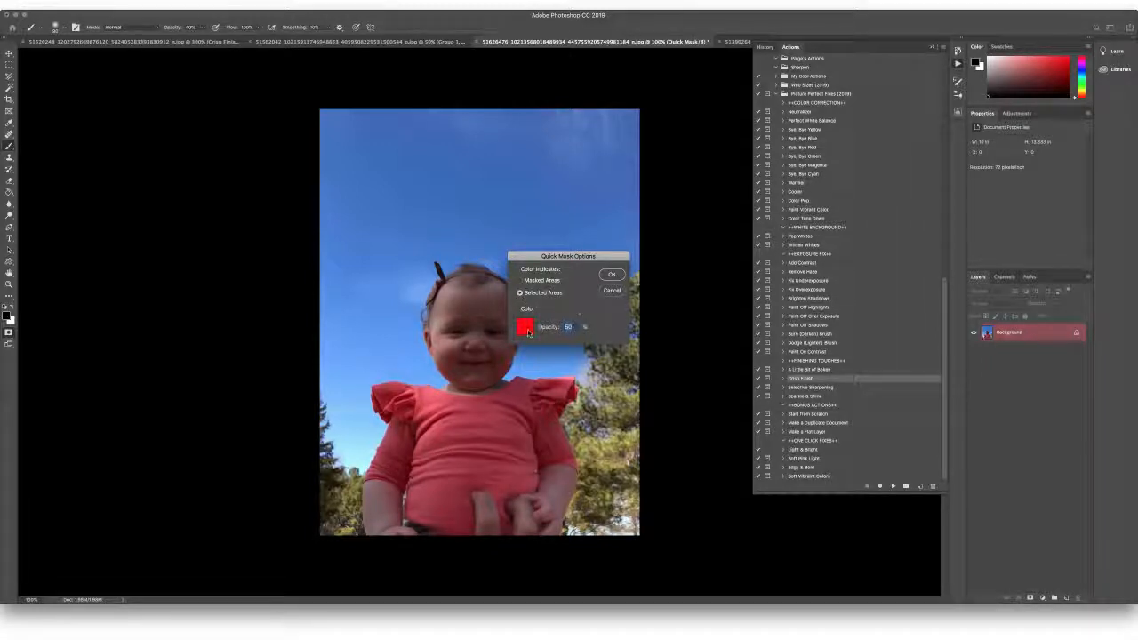
pyautogui.click(527, 329)
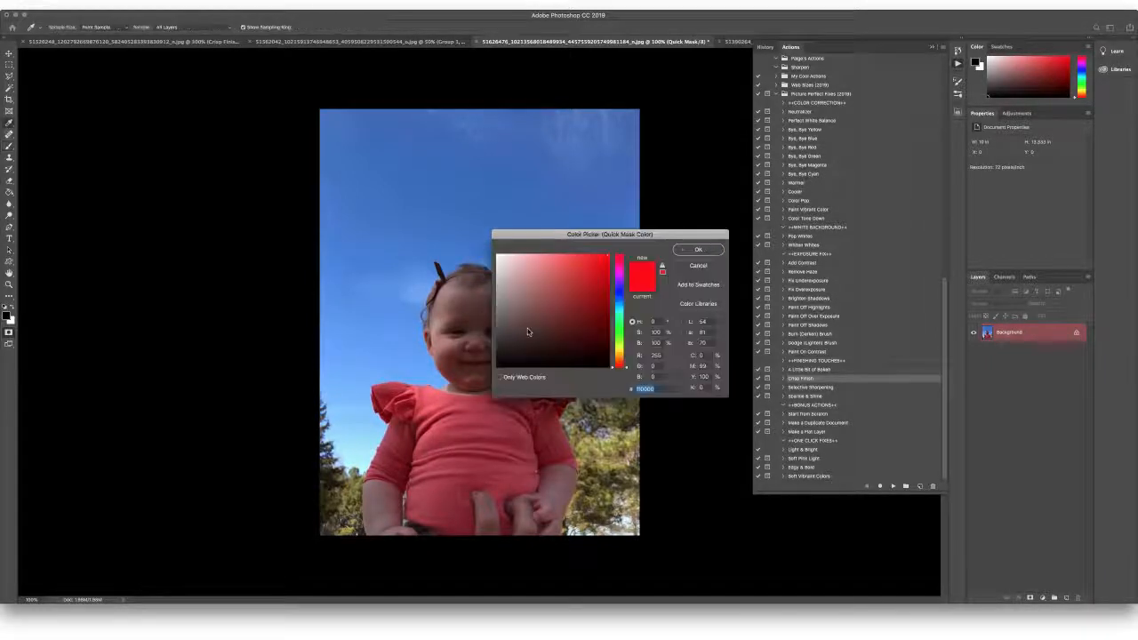
pyautogui.click(620, 320)
pyautogui.click(621, 326)
pyautogui.click(699, 250)
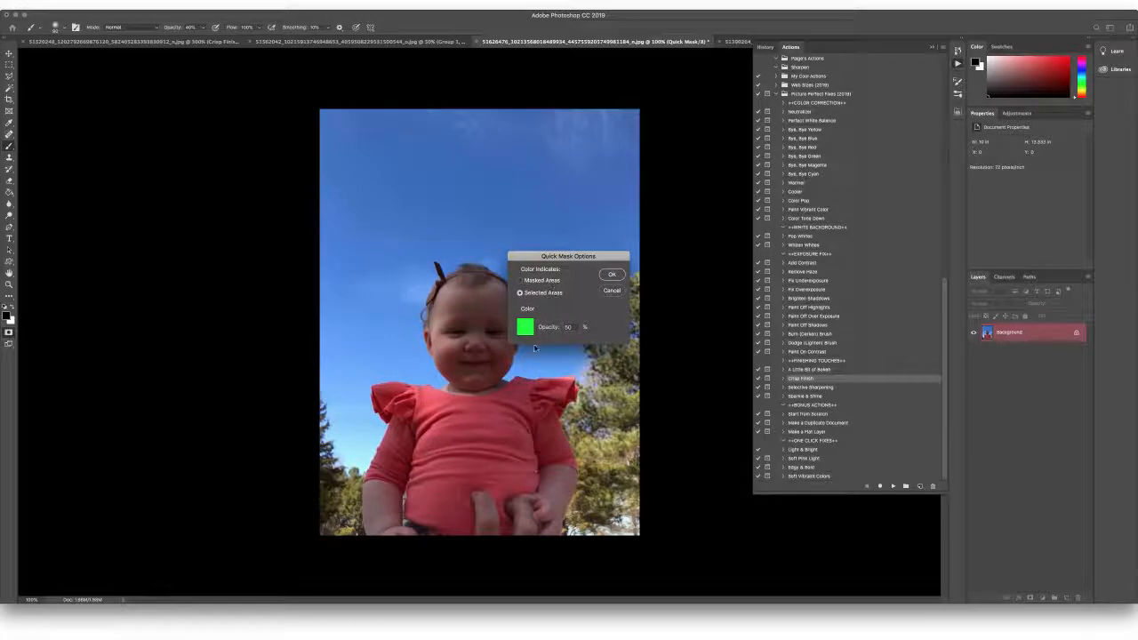
pyautogui.click(614, 275)
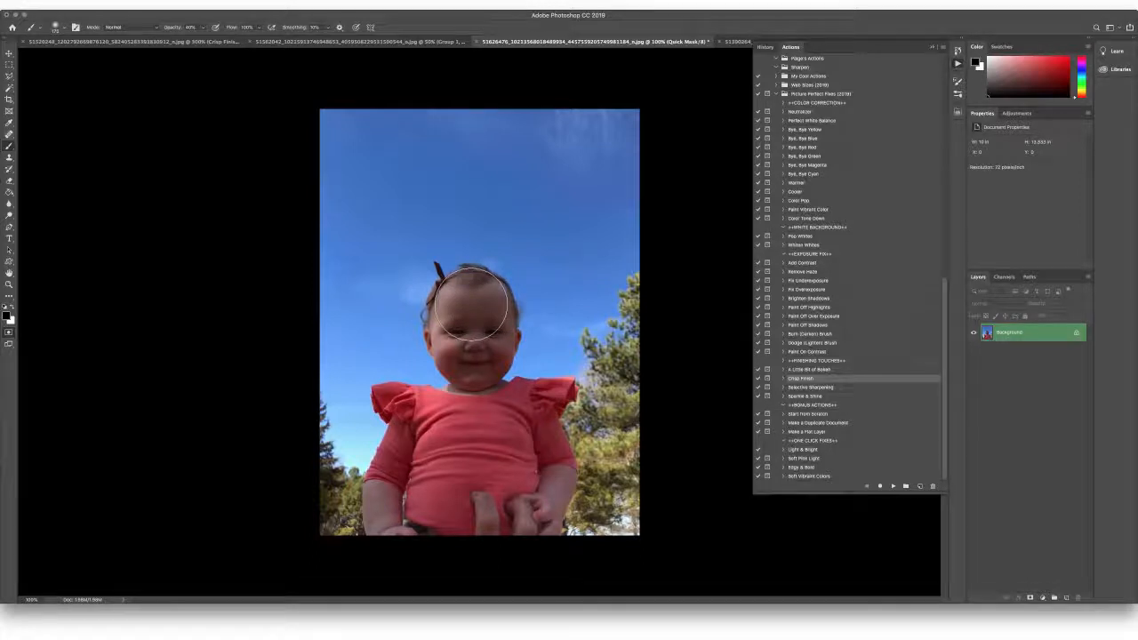
# - Paint a Quick Mask over the baby's face and body with the brush at 40% opacity and convert it to a selection
pyautogui.press('q')
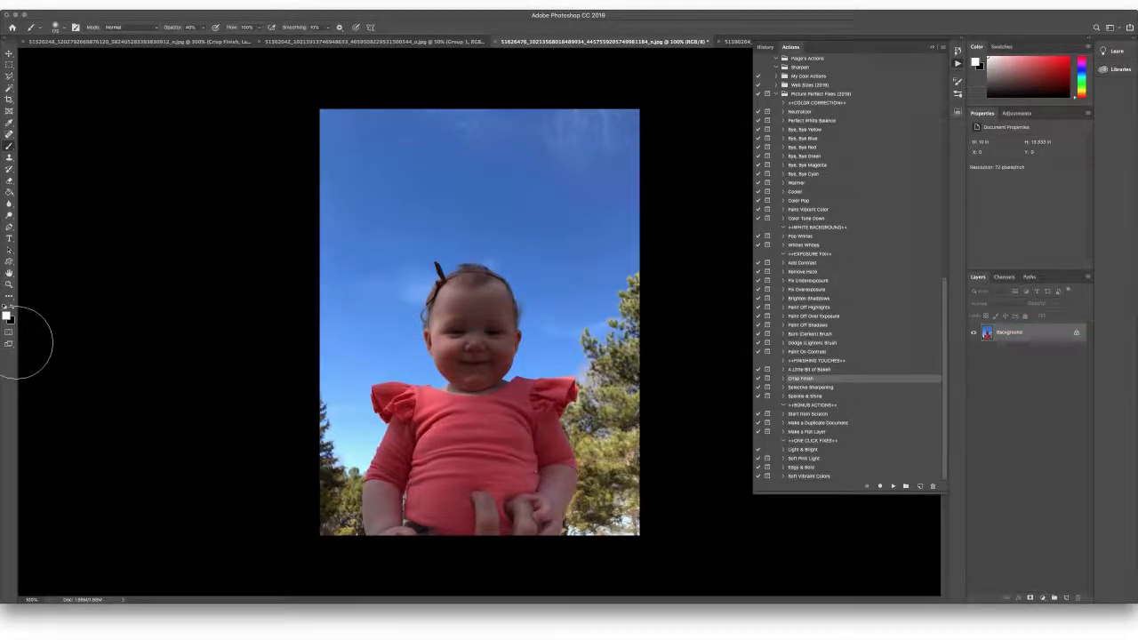
pyautogui.click(9, 334)
pyautogui.press('q')
pyautogui.press('q')
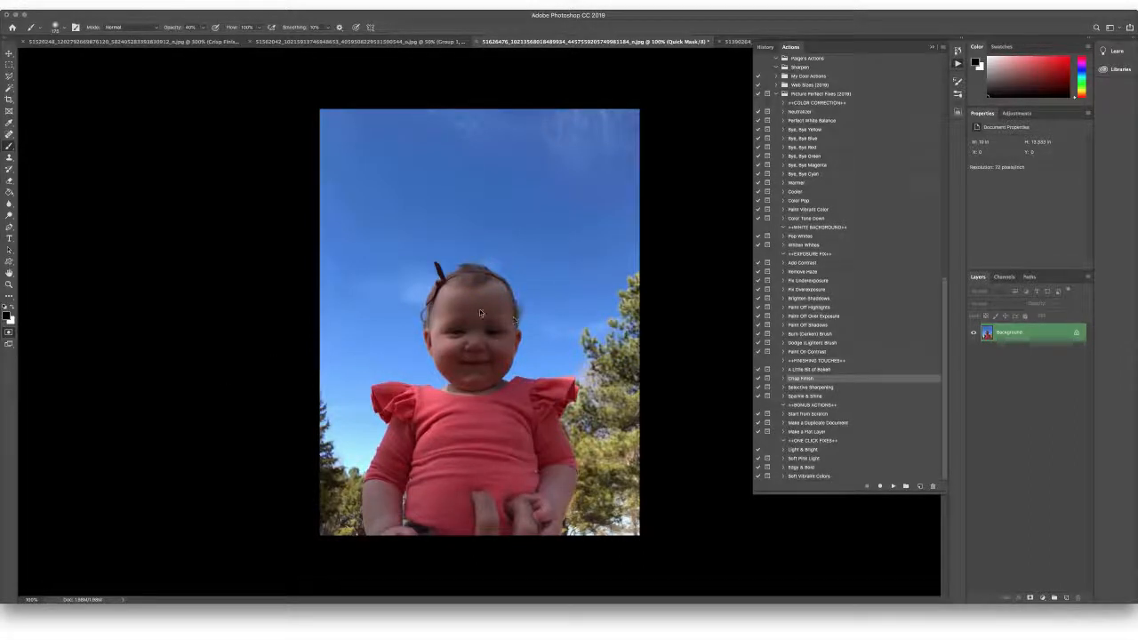
pyautogui.moveTo(475, 287)
pyautogui.mouseDown()
pyautogui.moveTo(456, 335)
pyautogui.moveTo(464, 344)
pyautogui.moveTo(453, 375)
pyautogui.moveTo(482, 318)
pyautogui.moveTo(477, 418)
pyautogui.moveTo(425, 415)
pyautogui.moveTo(411, 426)
pyautogui.moveTo(402, 509)
pyautogui.moveTo(433, 531)
pyautogui.moveTo(536, 522)
pyautogui.moveTo(544, 402)
pyautogui.moveTo(442, 491)
pyautogui.mouseUp()
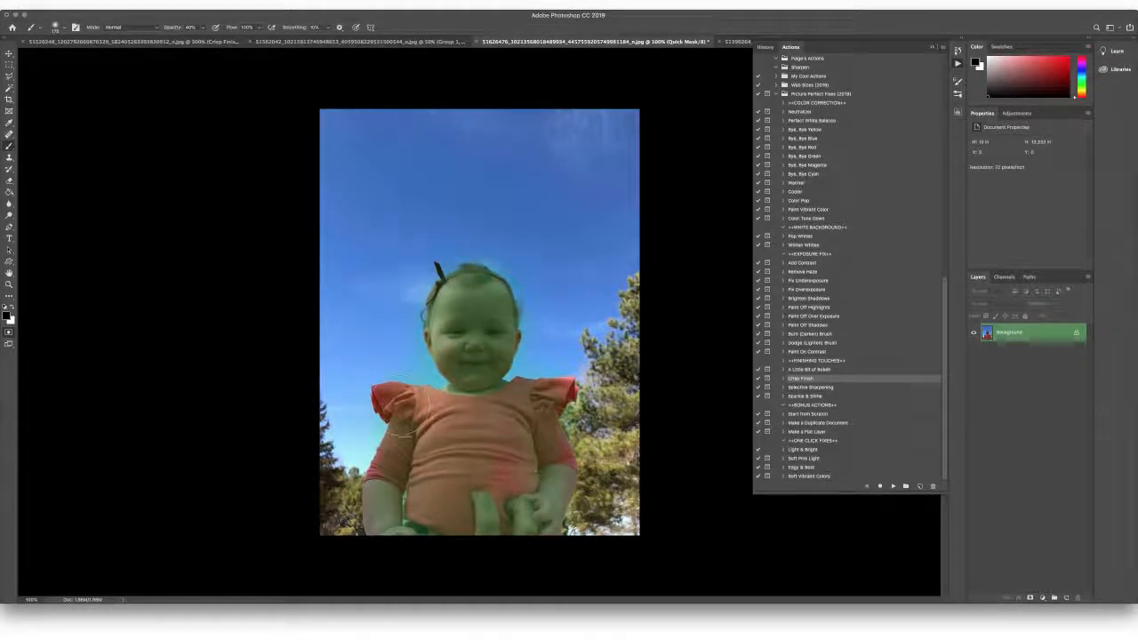
pyautogui.moveTo(529, 425)
pyautogui.mouseDown()
pyautogui.moveTo(544, 410)
pyautogui.moveTo(495, 475)
pyautogui.mouseUp()
pyautogui.press('q')
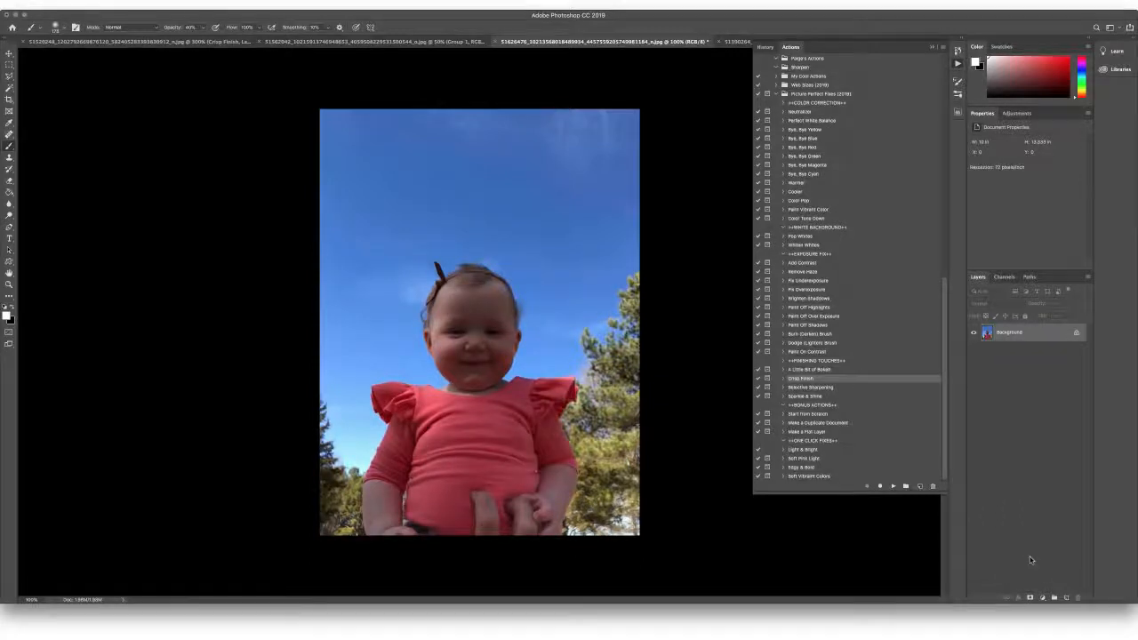
pyautogui.press('q')
pyautogui.press('q')
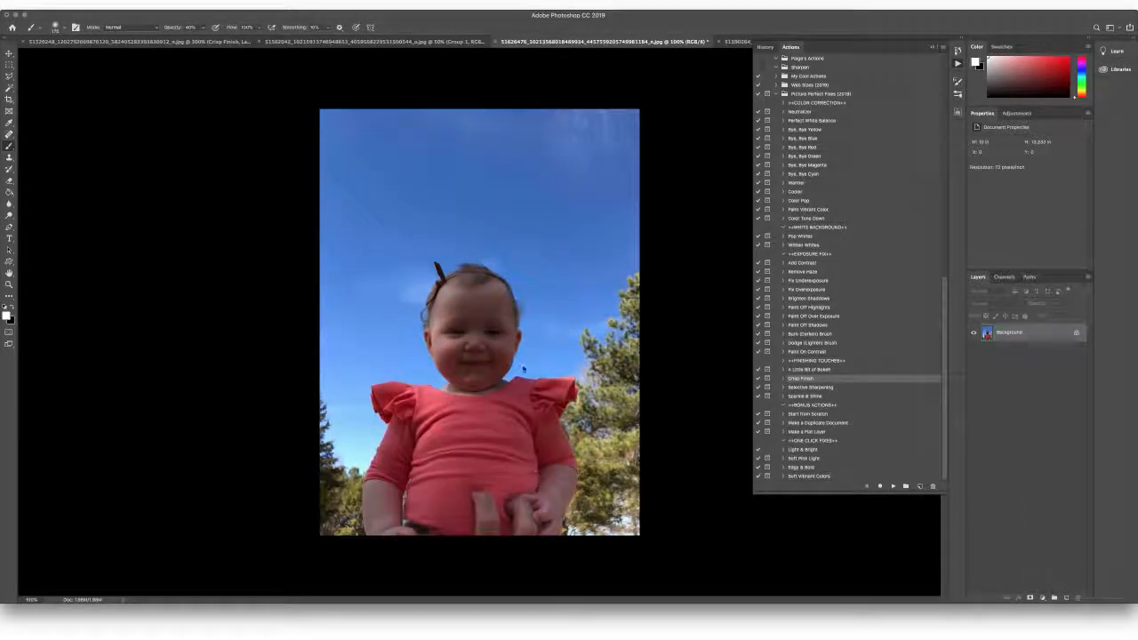
# - Add a Curves adjustment layer from the faint selection and merge it into the Background
pyautogui.click(1042, 597)
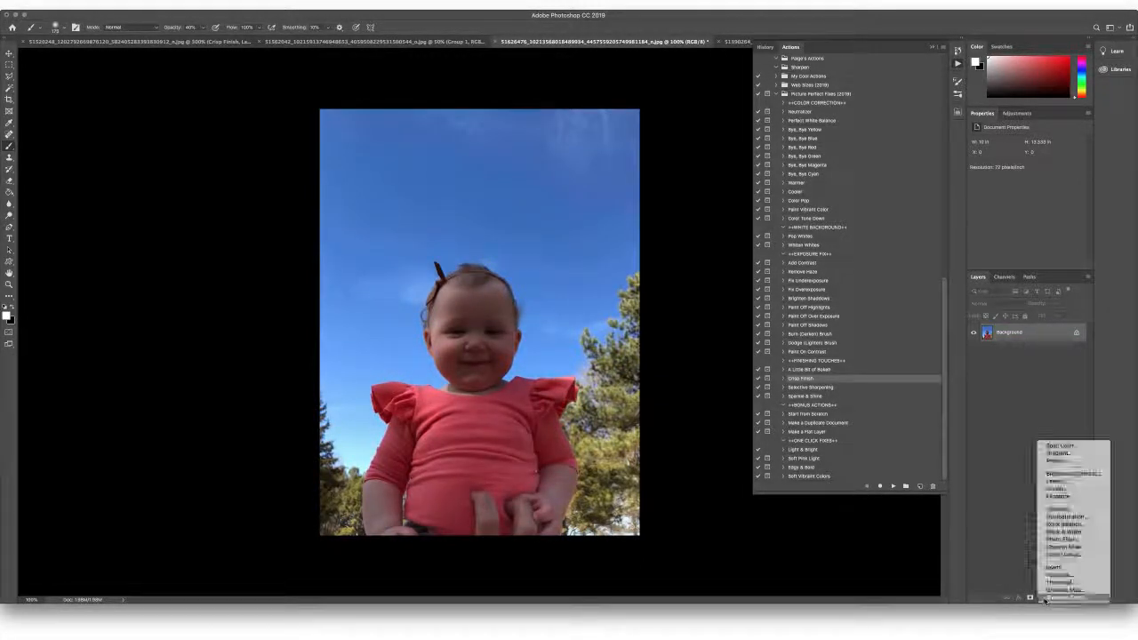
pyautogui.click(1061, 491)
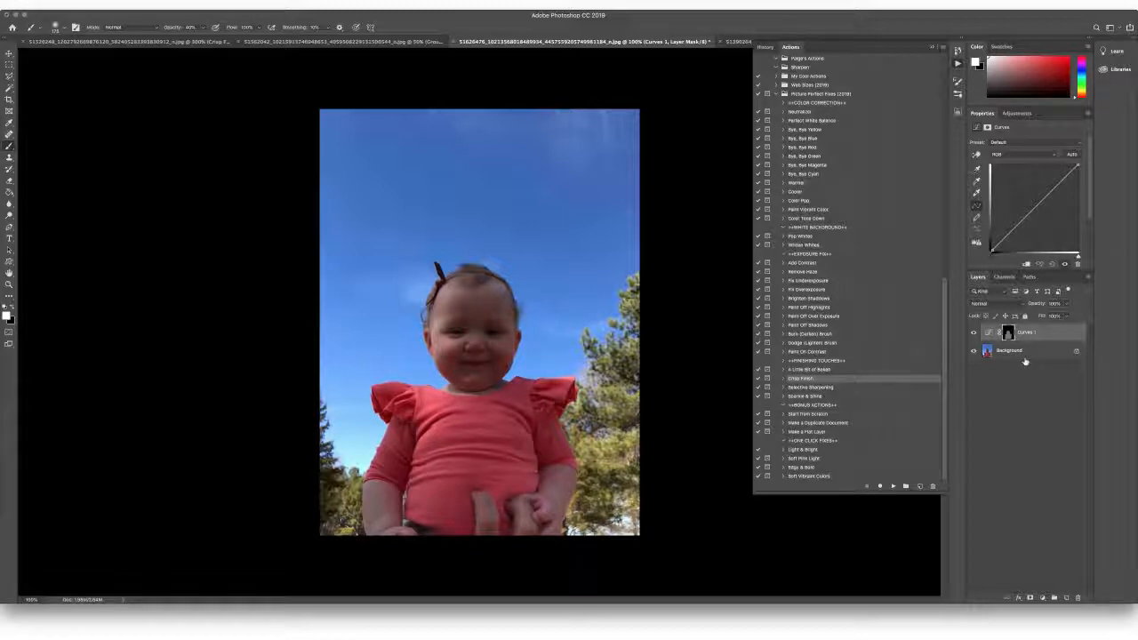
pyautogui.press('super+e')
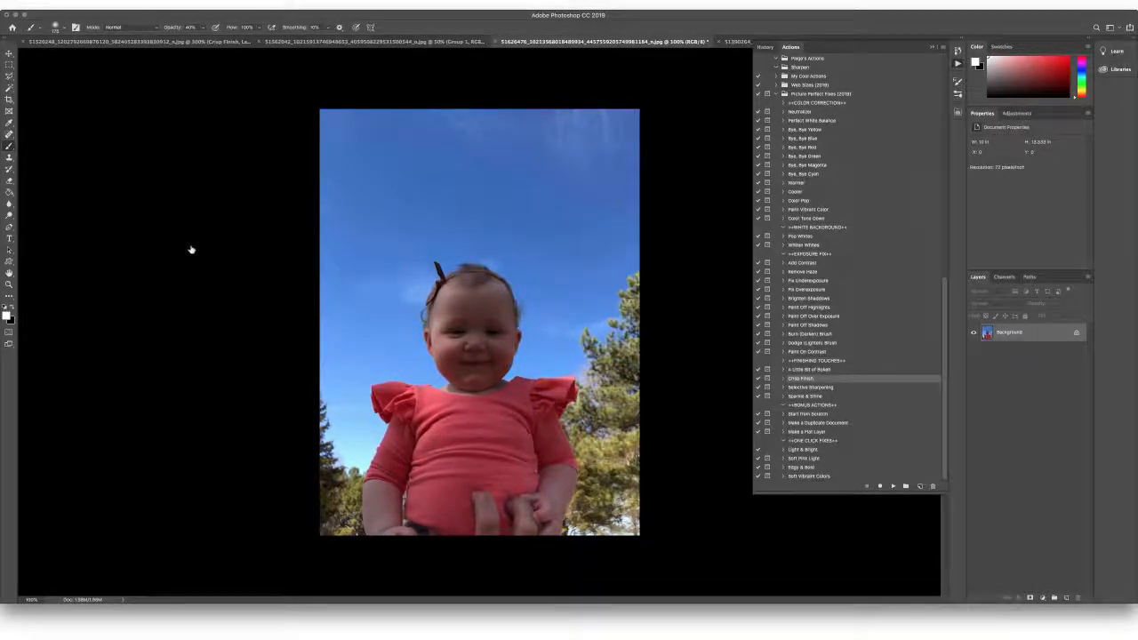
# - Set the brush opacity to 100% and select the whole baby by painting over her in Quick Mask
pyautogui.click(203, 27)
pyautogui.moveTo(205, 41); pyautogui.dragTo(228, 40)
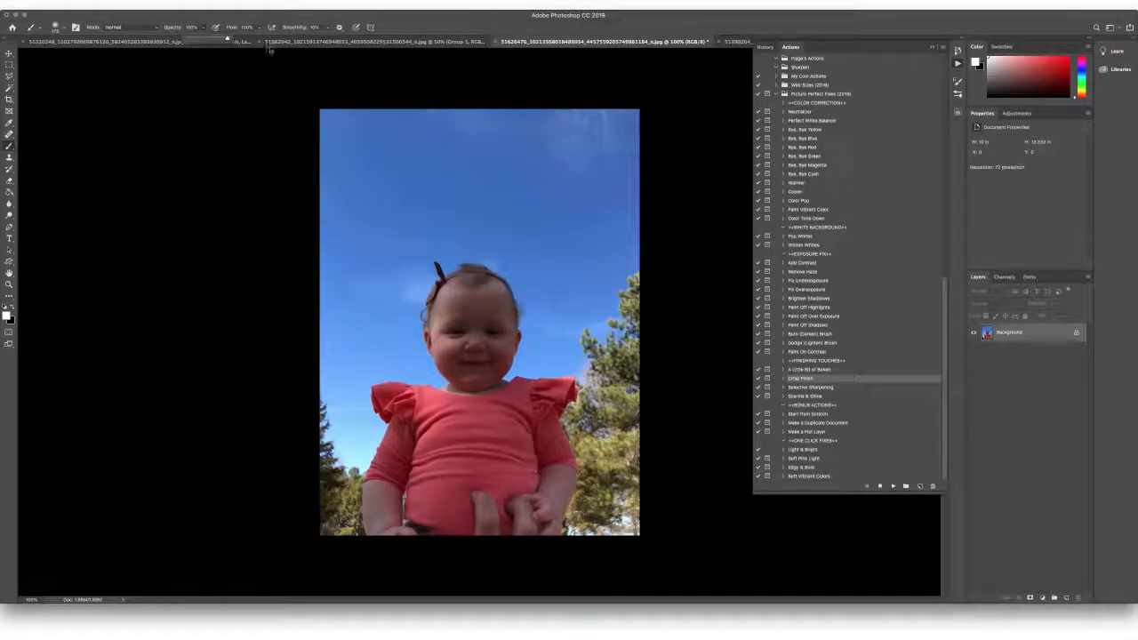
pyautogui.click(11, 331)
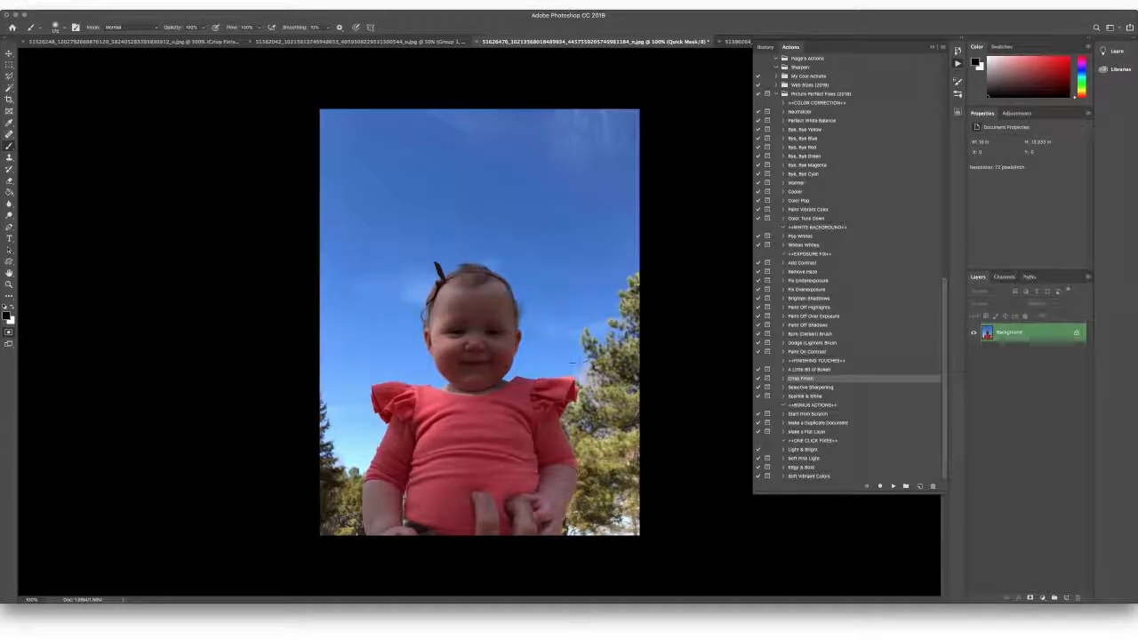
pyautogui.moveTo(476, 289)
pyautogui.mouseDown()
pyautogui.moveTo(457, 313)
pyautogui.moveTo(484, 372)
pyautogui.moveTo(490, 307)
pyautogui.moveTo(462, 378)
pyautogui.moveTo(463, 498)
pyautogui.moveTo(521, 529)
pyautogui.moveTo(548, 505)
pyautogui.moveTo(524, 436)
pyautogui.moveTo(529, 405)
pyautogui.moveTo(545, 408)
pyautogui.moveTo(500, 411)
pyautogui.moveTo(485, 462)
pyautogui.moveTo(418, 536)
pyautogui.moveTo(407, 521)
pyautogui.moveTo(382, 526)
pyautogui.moveTo(374, 462)
pyautogui.moveTo(400, 405)
pyautogui.moveTo(390, 393)
pyautogui.mouseUp()
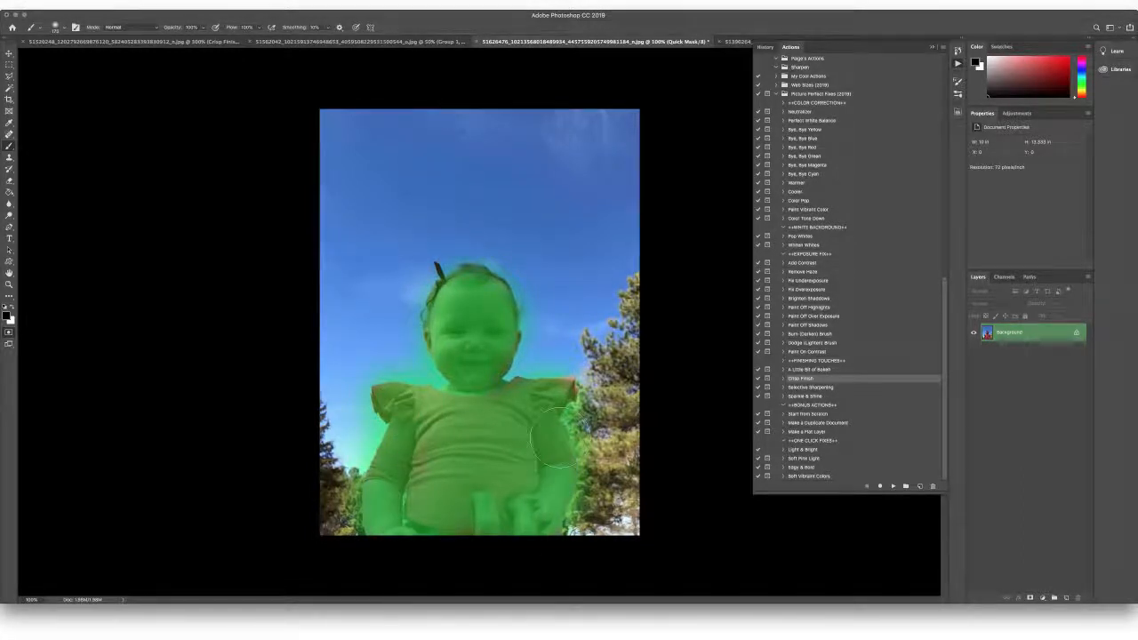
pyautogui.press('q')
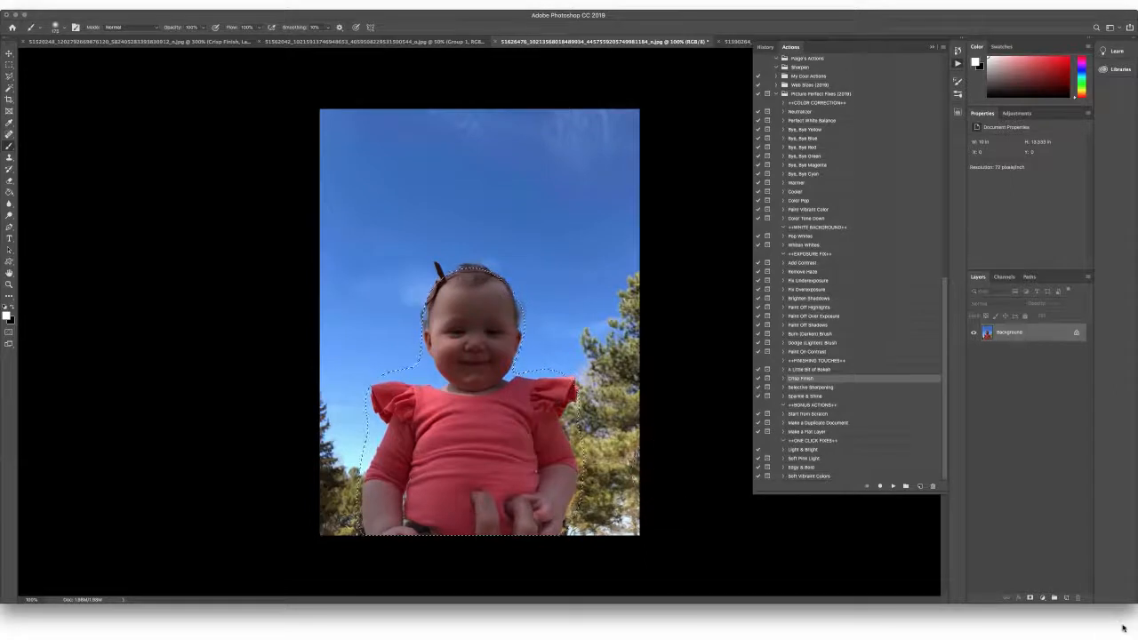
# - Add a Curves adjustment layer for the selected baby and raise the curve's midtones to brighten her
pyautogui.click(1043, 598)
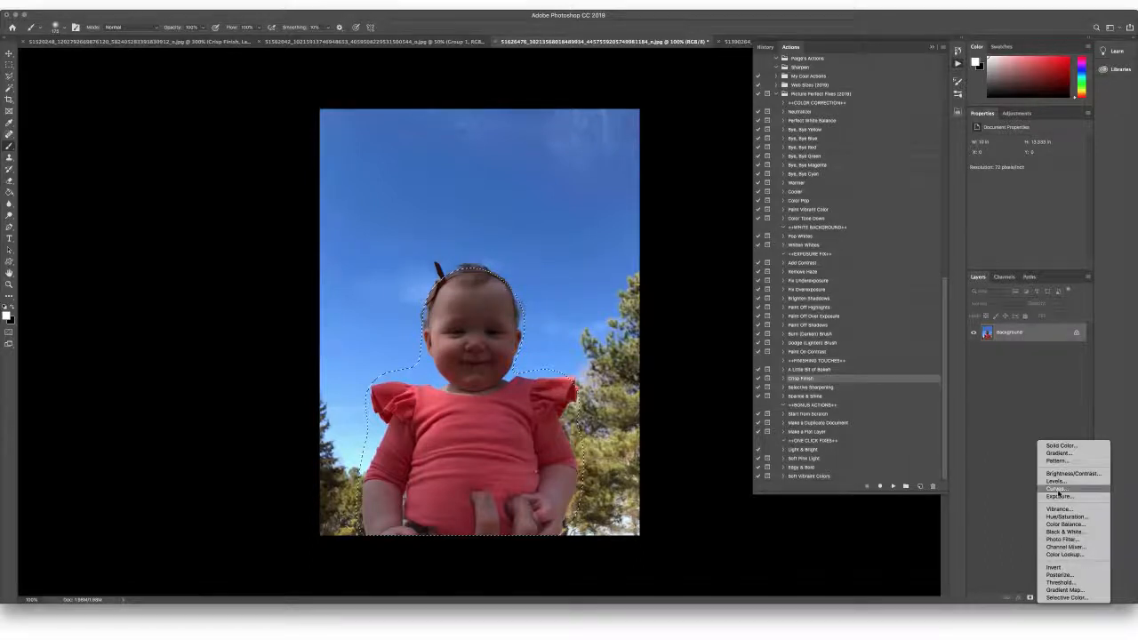
pyautogui.click(1057, 489)
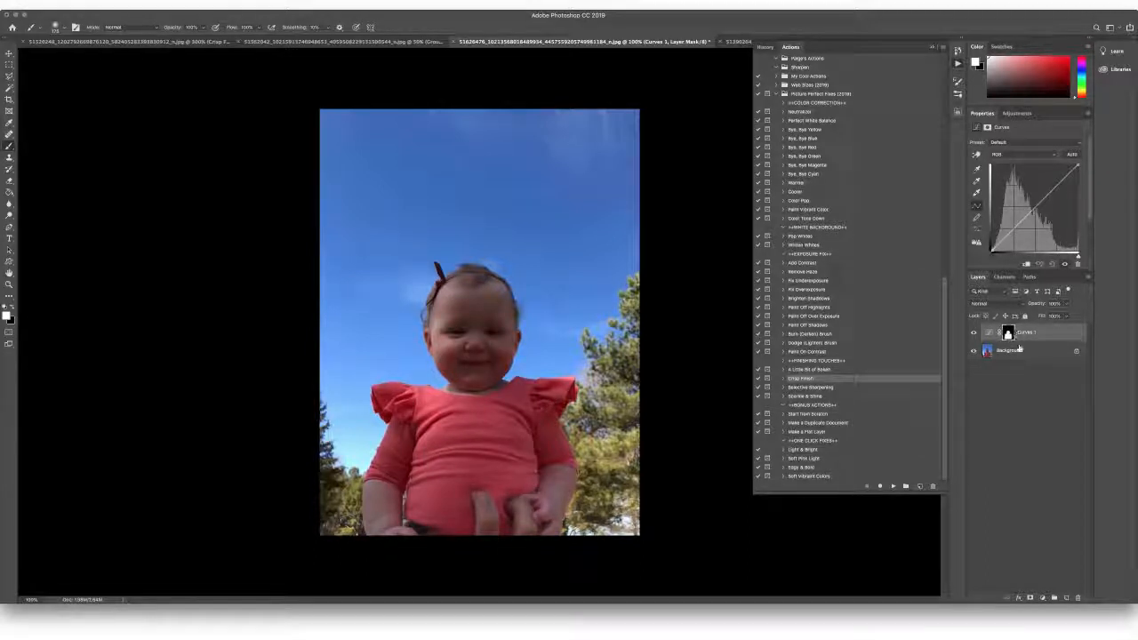
pyautogui.moveTo(1030, 212); pyautogui.dragTo(1025, 203)
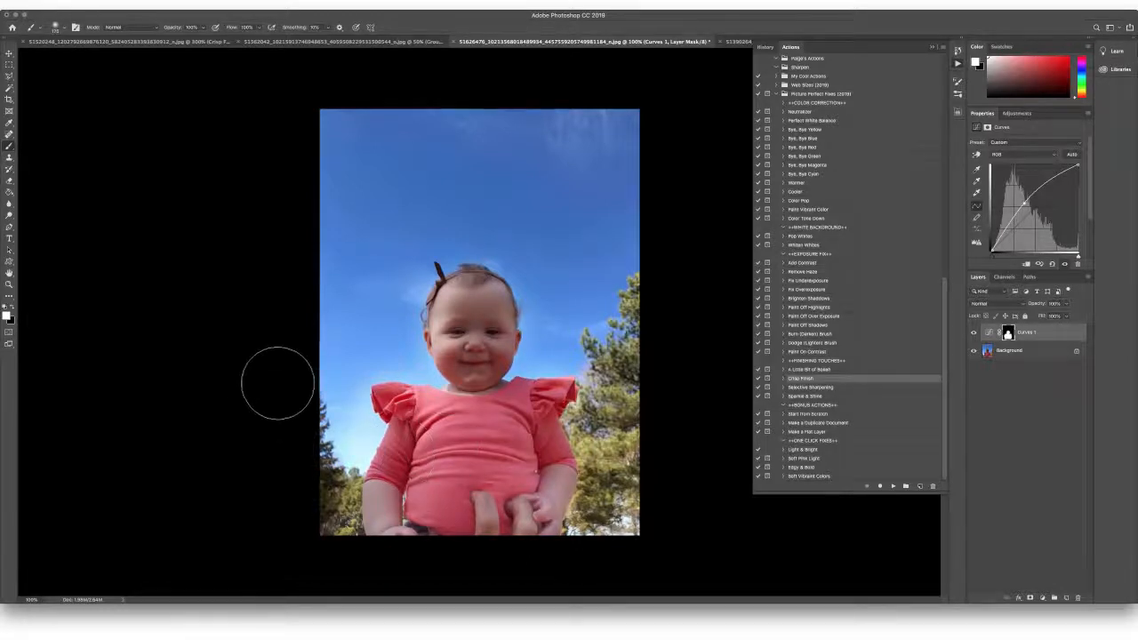
# - Select the baby's face by painting over it in Quick Mask with an enlarged brush
pyautogui.press('x')
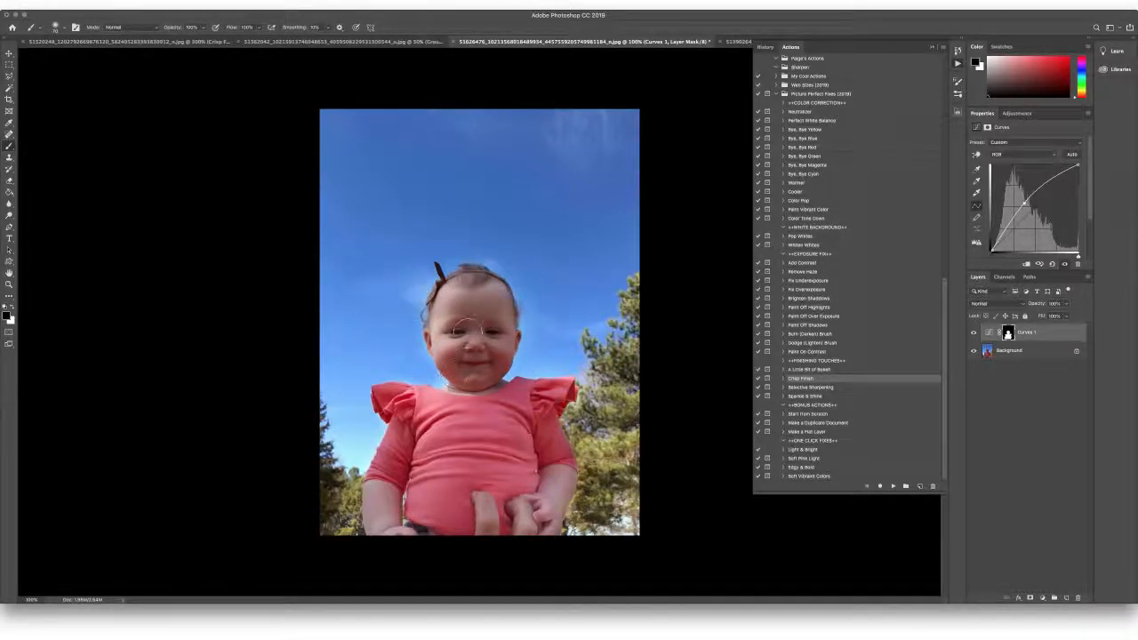
pyautogui.press('q')
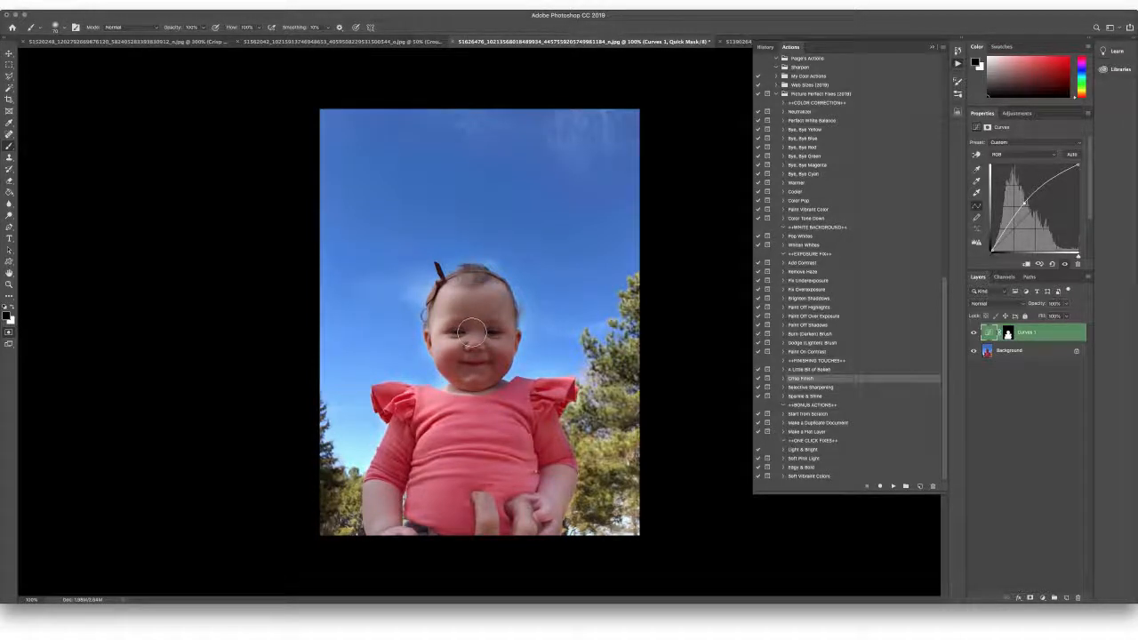
pyautogui.press(']')
pyautogui.press(']')
pyautogui.press(']')
pyautogui.press(']')
pyautogui.moveTo(472, 294)
pyautogui.mouseDown()
pyautogui.moveTo(509, 352)
pyautogui.moveTo(473, 311)
pyautogui.mouseUp()
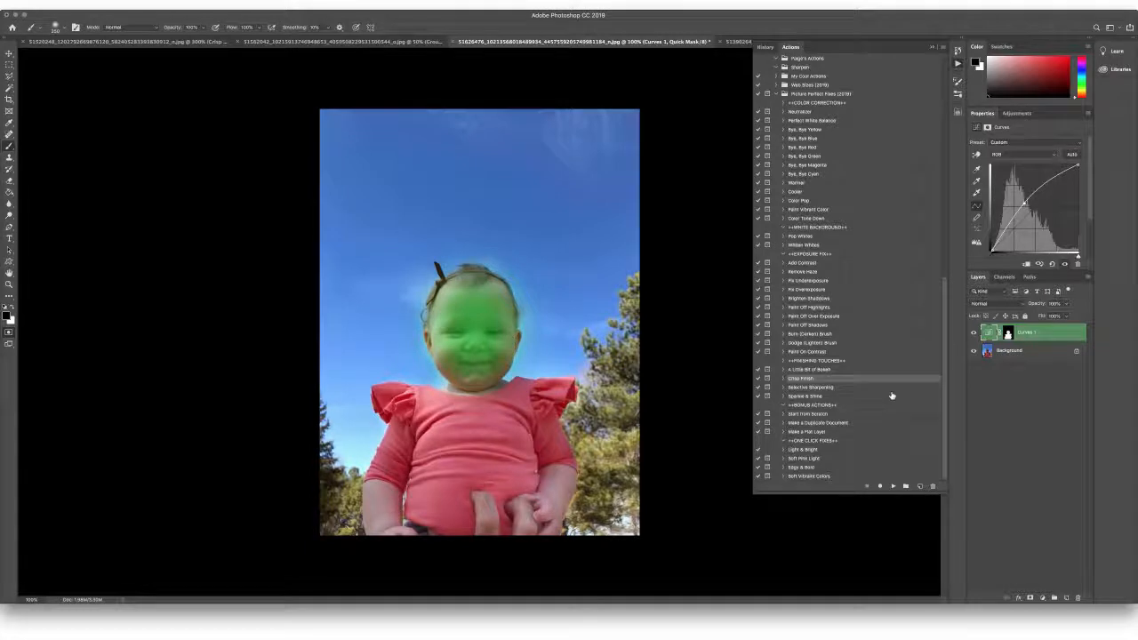
pyautogui.press('q')
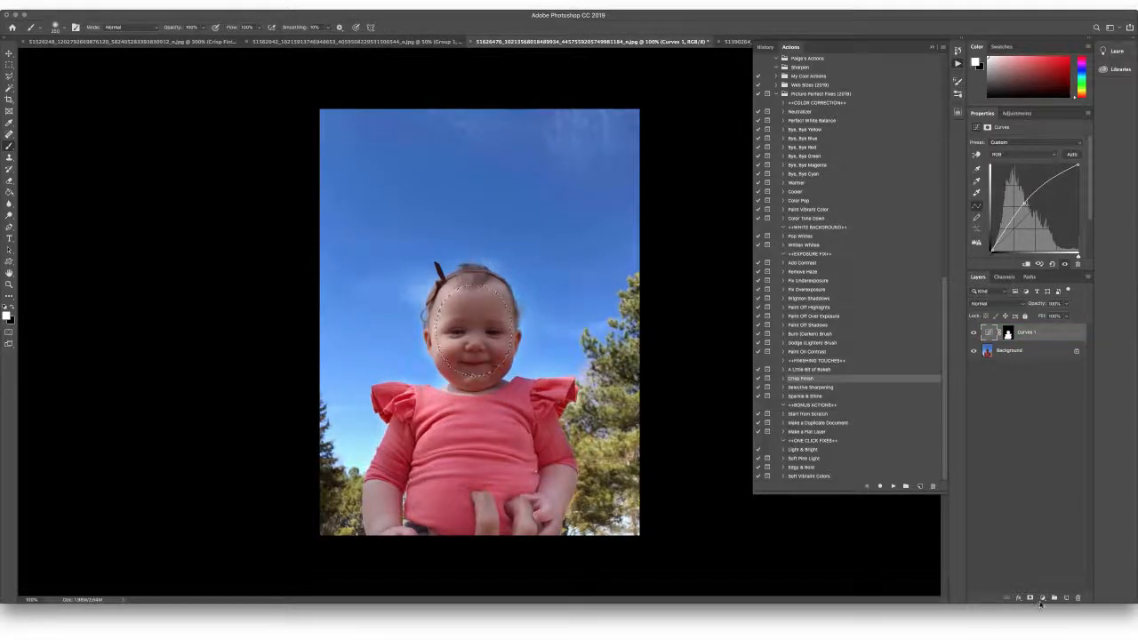
# - Add a second Curves adjustment layer for the face selection and lift its midtones slightly
pyautogui.click(1042, 598)
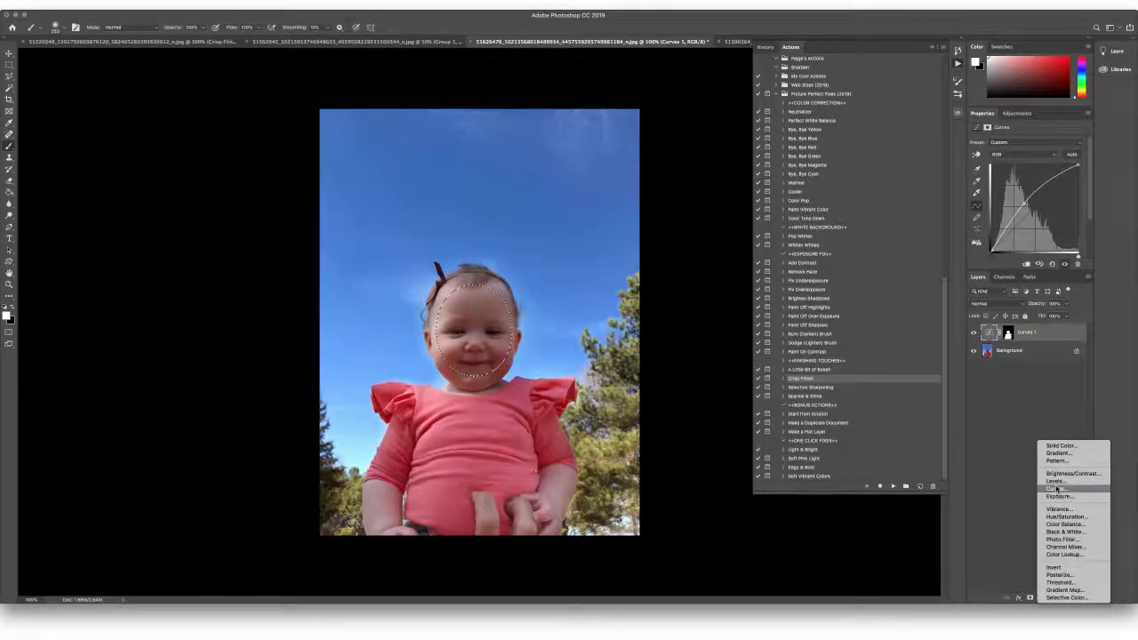
pyautogui.click(1057, 490)
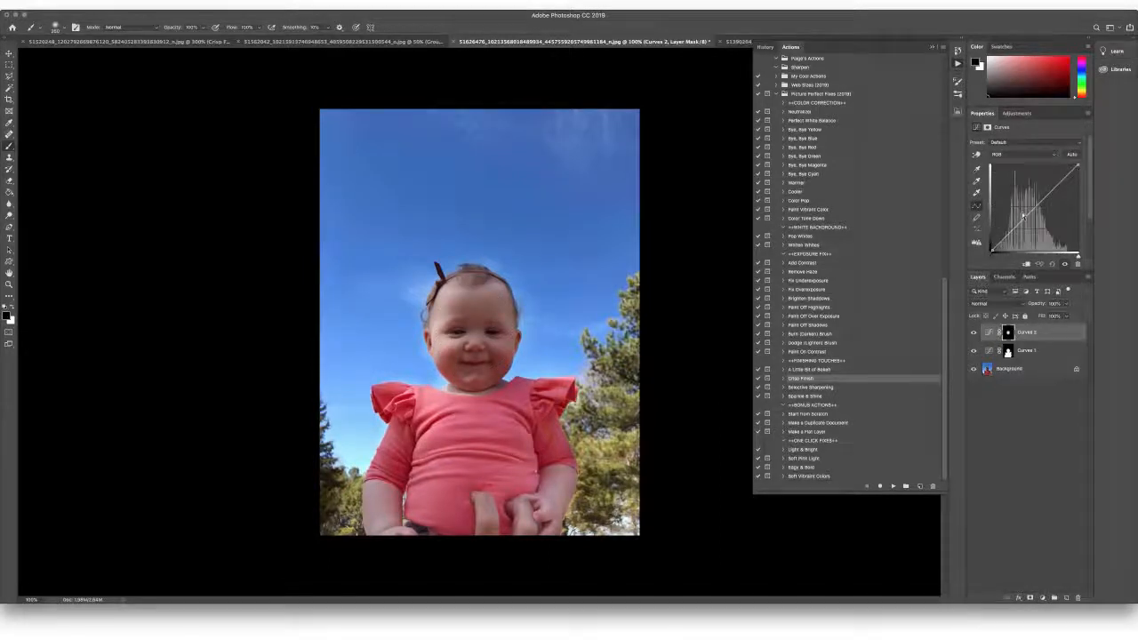
pyautogui.moveTo(1030, 214); pyautogui.dragTo(1027, 207)
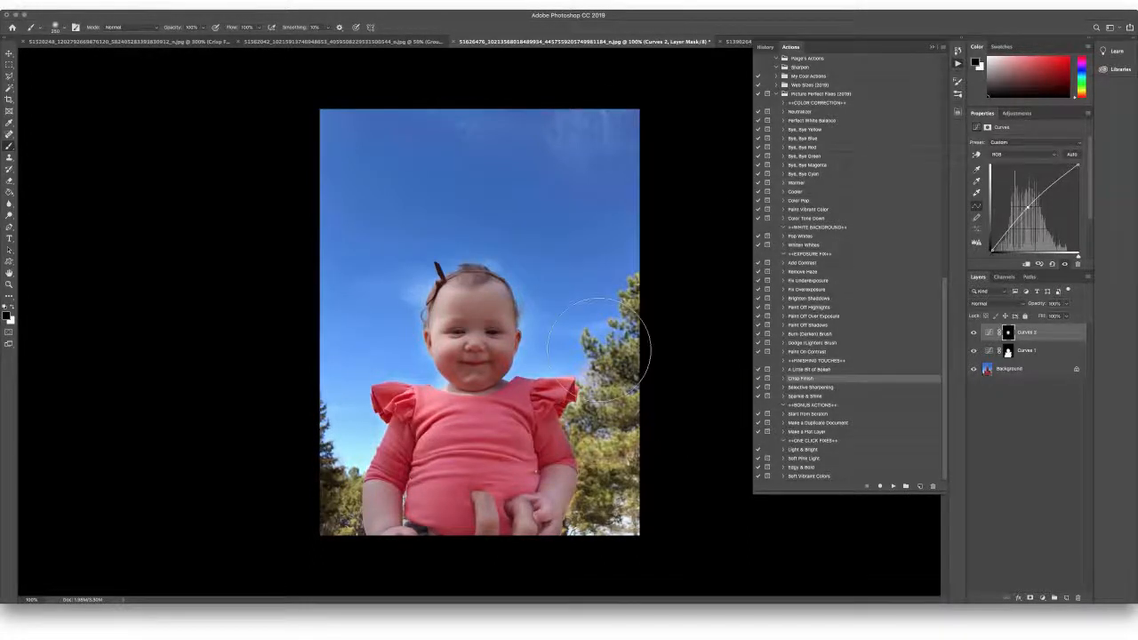
# - Select both of the baby's eyes by painting over them in Quick Mask with a much smaller brush
pyautogui.press('[')
pyautogui.press('[')
pyautogui.press('[')
pyautogui.press('[')
pyautogui.press('[')
pyautogui.press('[')
pyautogui.press('[')
pyautogui.press('[')
pyautogui.press('[')
pyautogui.press('[')
pyautogui.press('[')
pyautogui.press('q')
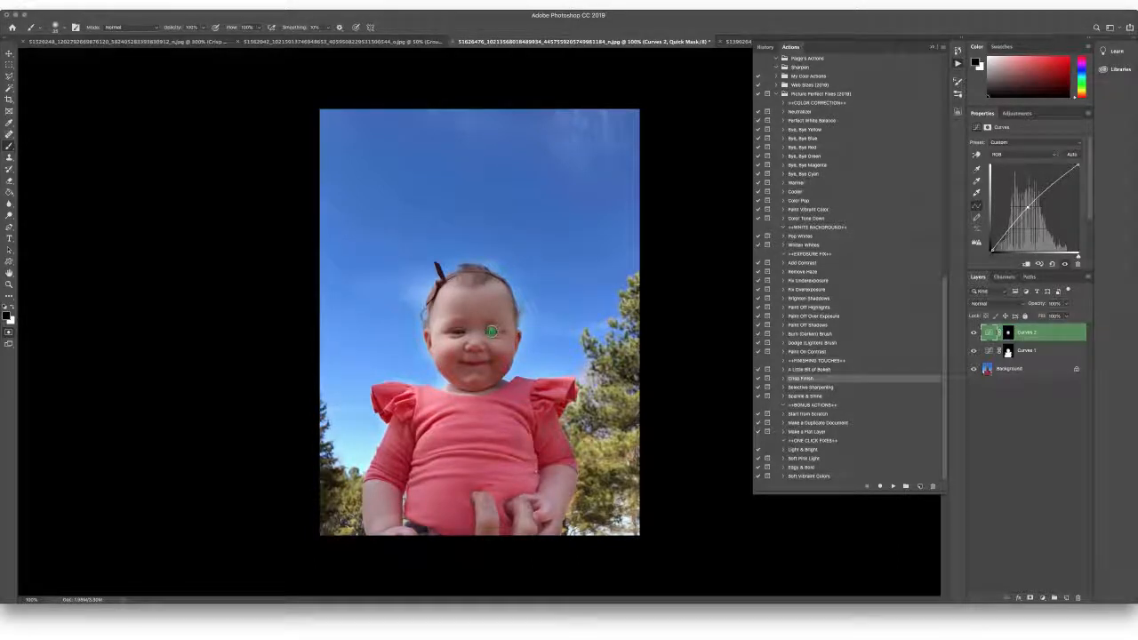
pyautogui.moveTo(456, 330); pyautogui.dragTo(458, 332)
pyautogui.press('q')
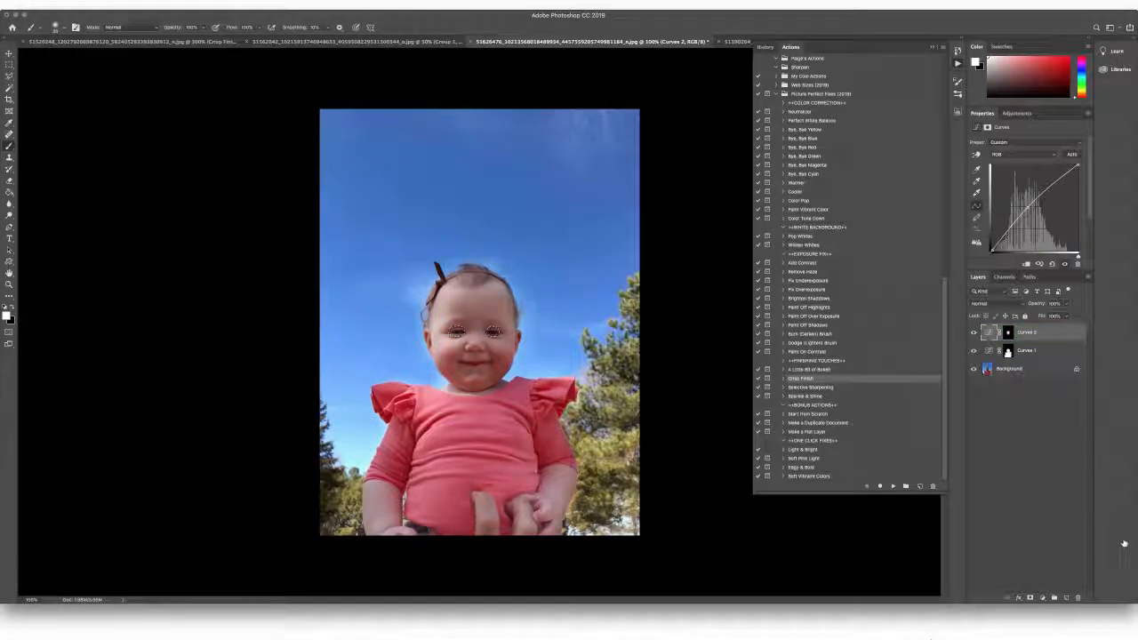
# - Add a third Curves adjustment layer for the eye selection and raise its midtones slightly
pyautogui.click(1042, 597)
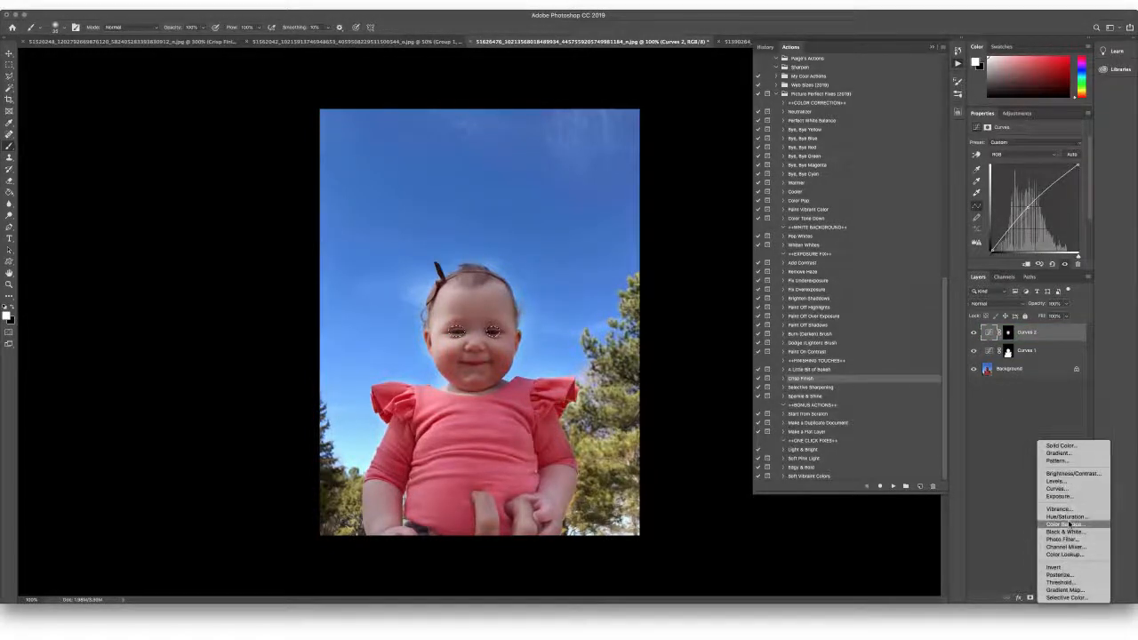
pyautogui.click(1074, 489)
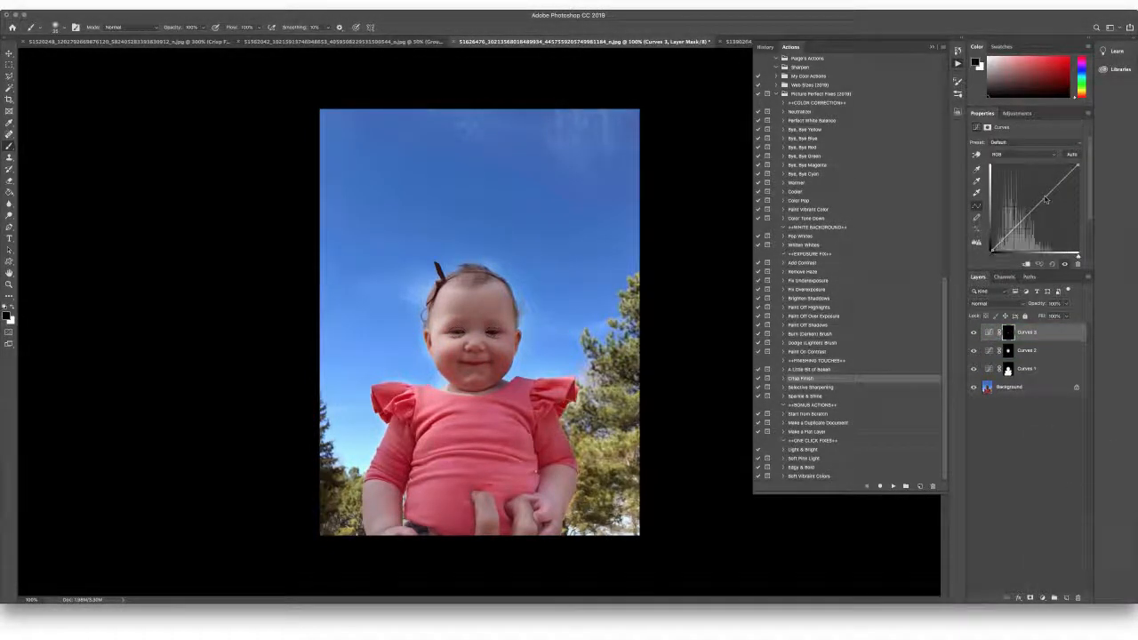
pyautogui.moveTo(1032, 211); pyautogui.dragTo(1031, 205)
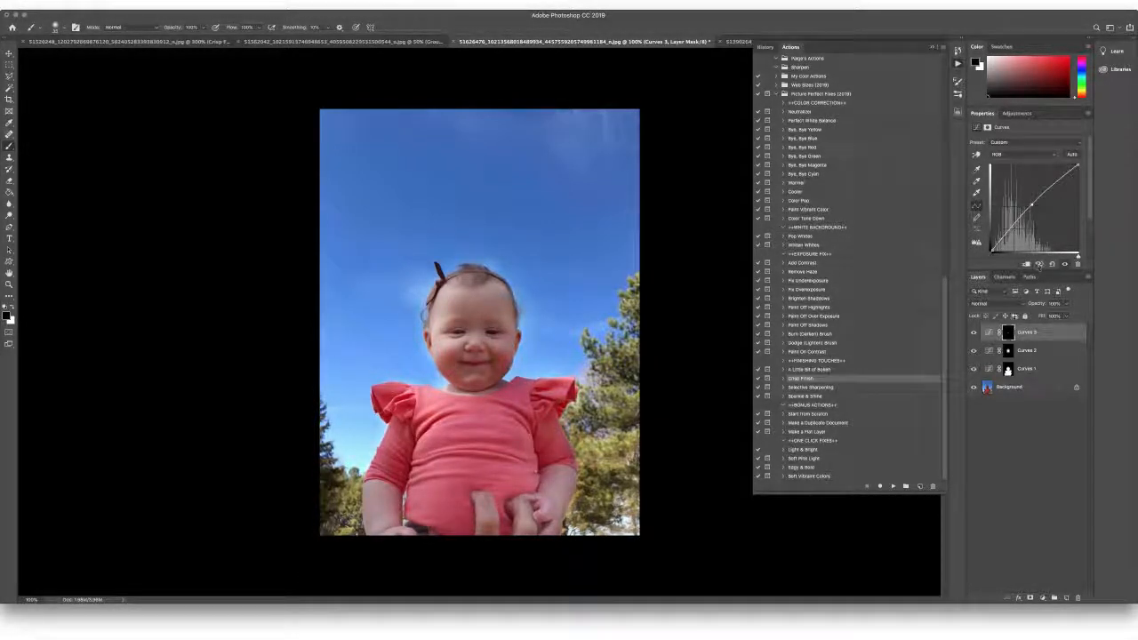
# - Run the Crisp Finish action above the Curves 3 layer and lower the resulting layer's opacity to soften the crispness
pyautogui.keyDown('super'); pyautogui.click(1043, 373); pyautogui.keyUp('super')
pyautogui.keyDown('super'); pyautogui.click(1045, 355); pyautogui.keyUp('super')
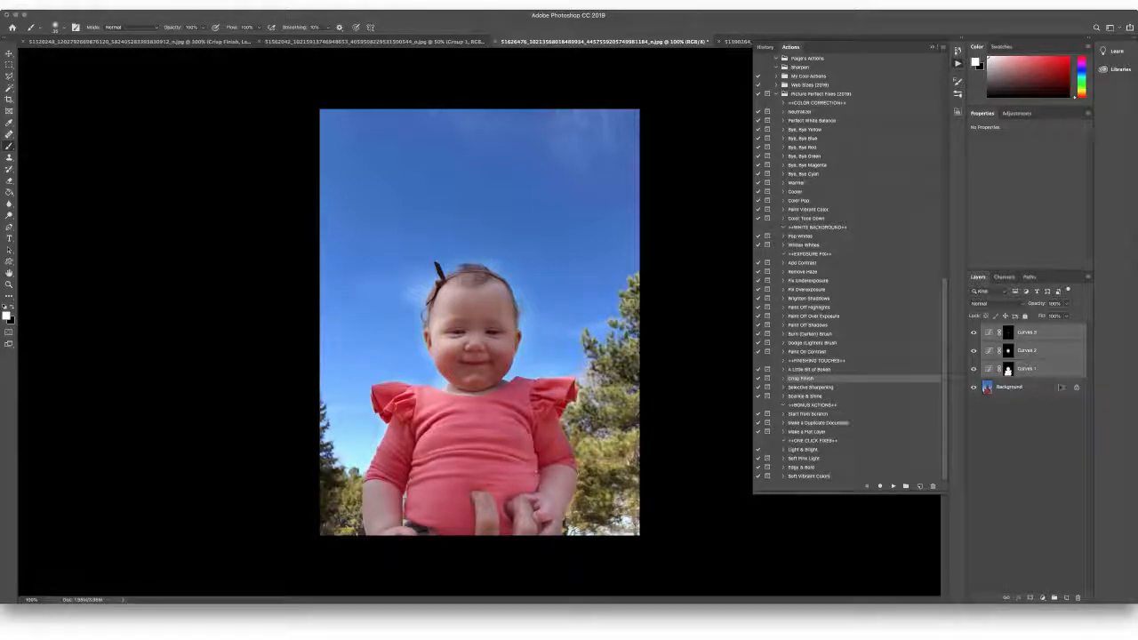
pyautogui.click(1048, 330)
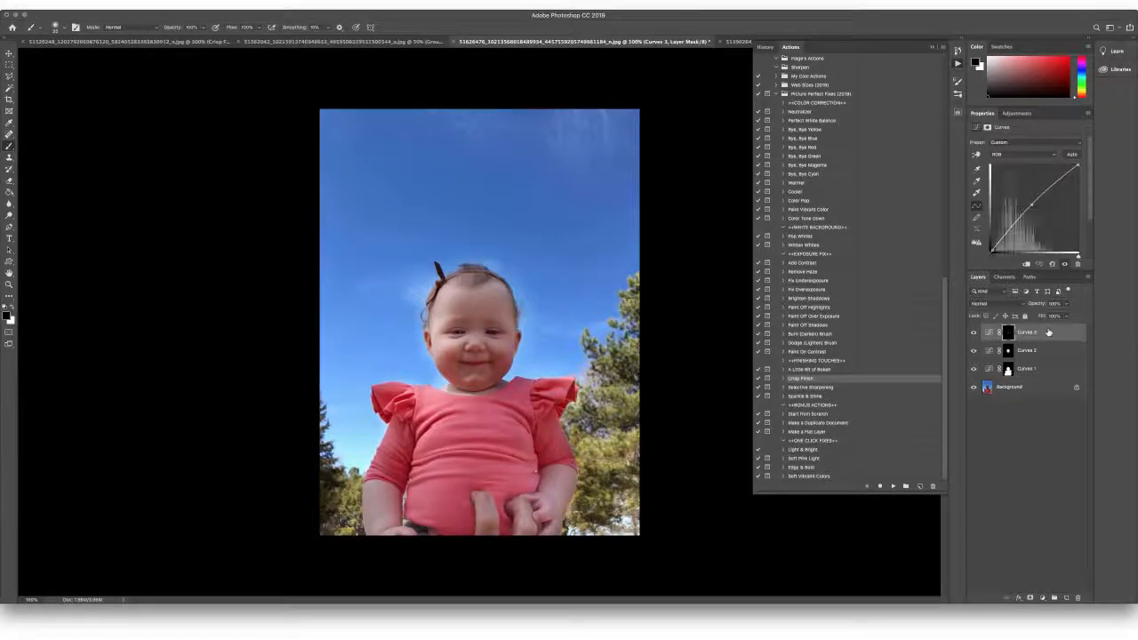
pyautogui.click(892, 486)
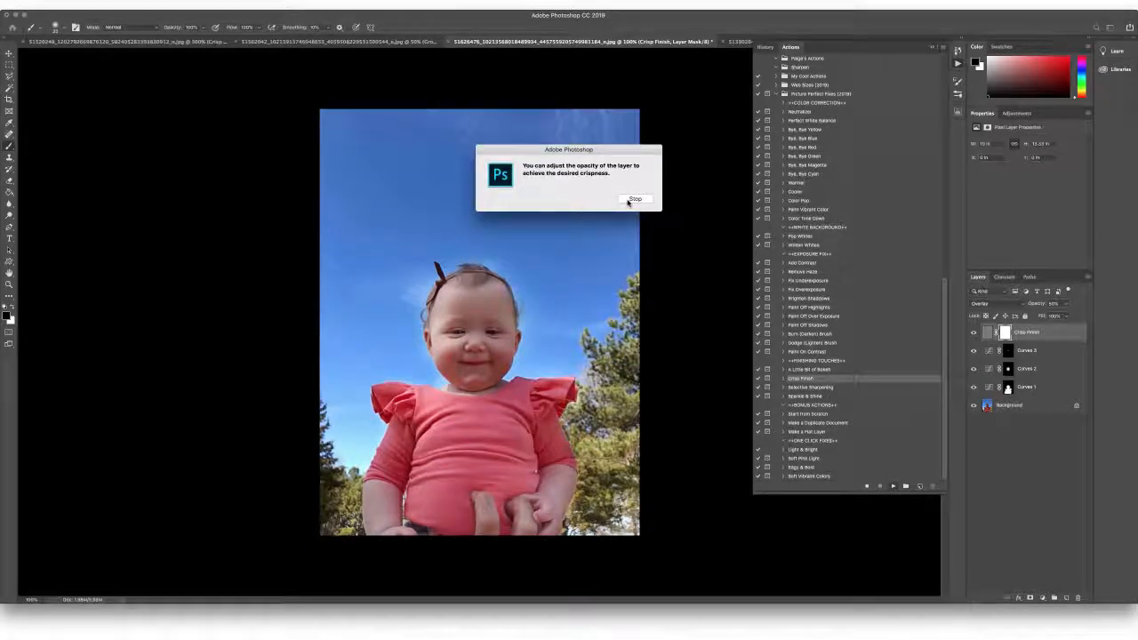
pyautogui.click(635, 199)
pyautogui.click(1068, 305)
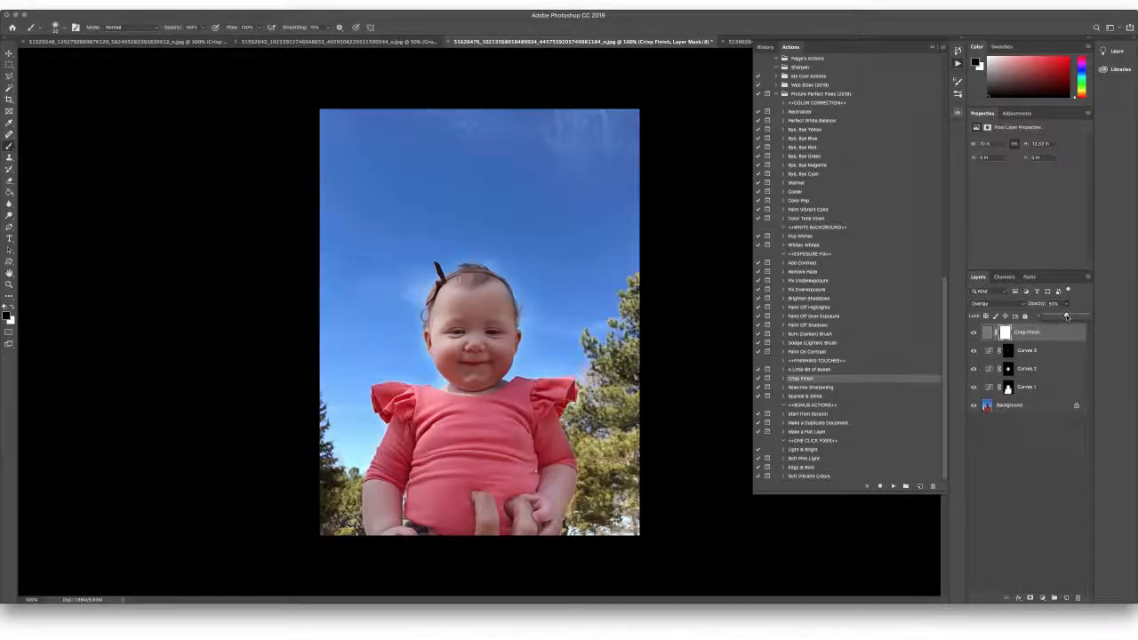
pyautogui.moveTo(1065, 317); pyautogui.dragTo(1057, 317)
# - Group the Crisp Finish layer with the three Curves layers, and toggle the group's visibility to compare before and after
pyautogui.click(1052, 338)
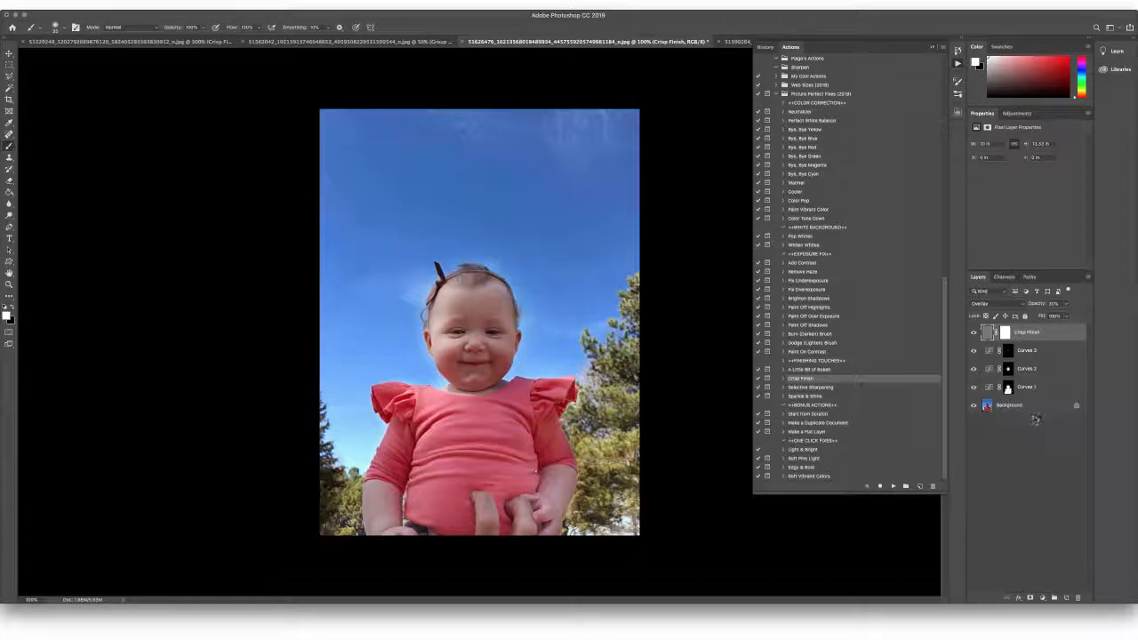
pyautogui.click(1036, 389)
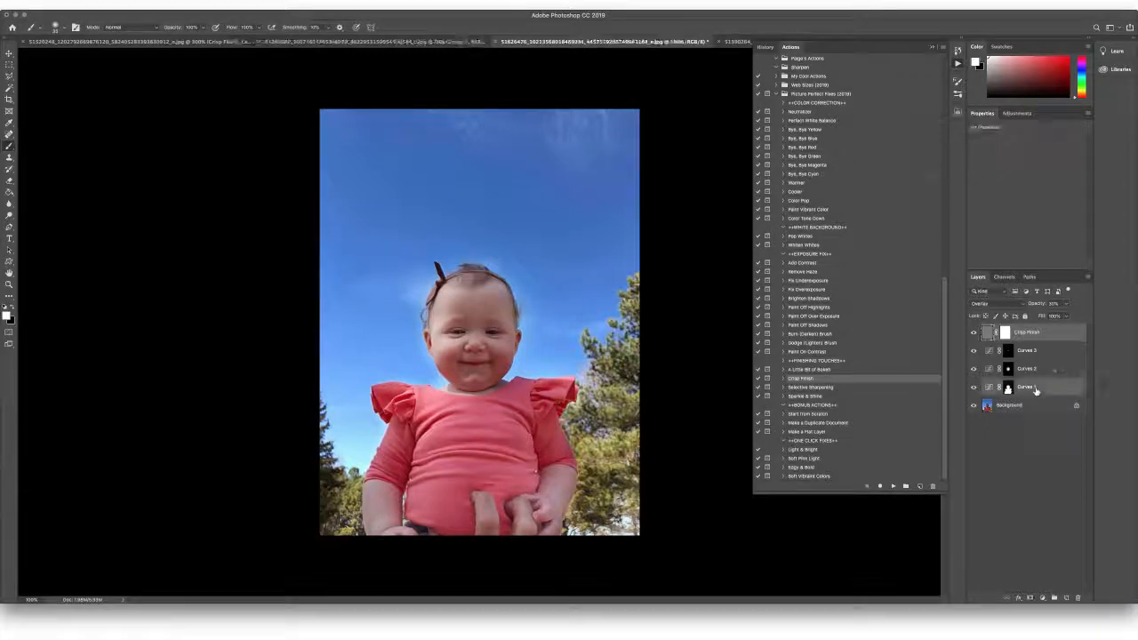
pyautogui.click(1030, 337)
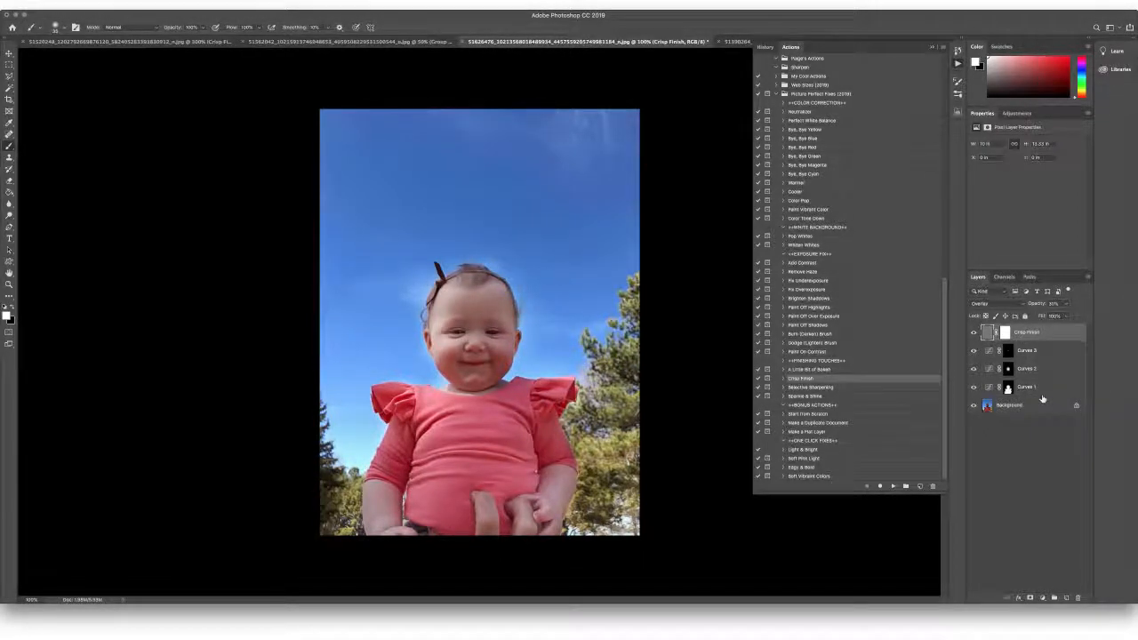
pyautogui.keyDown('super'); pyautogui.click(1043, 393); pyautogui.keyUp('super')
pyautogui.keyDown('super'); pyautogui.click(1036, 372); pyautogui.keyUp('super')
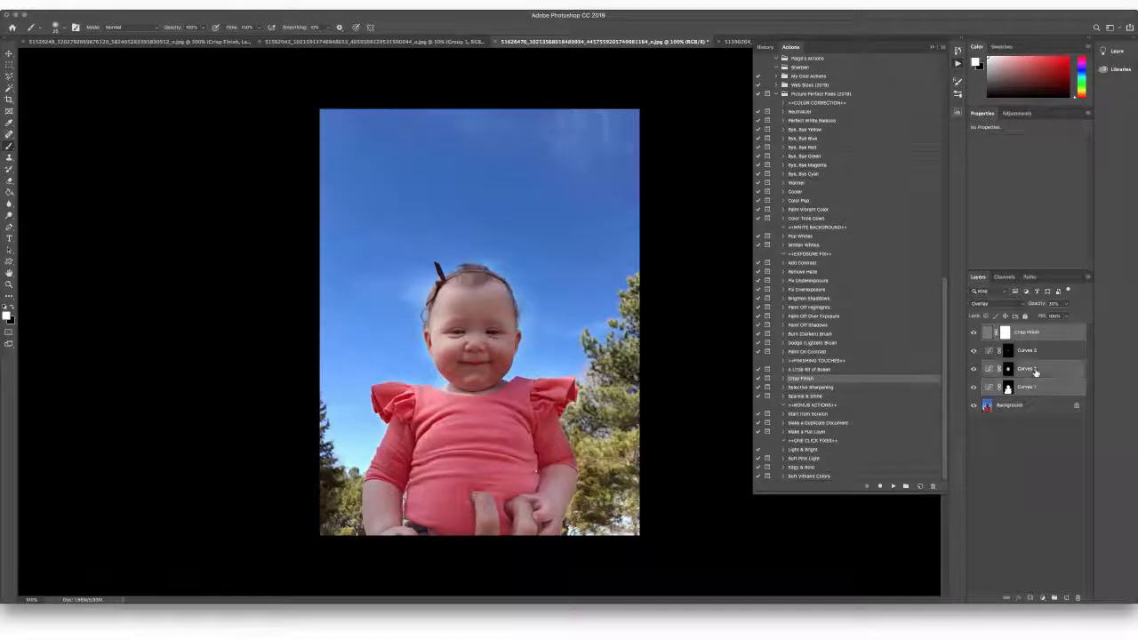
pyautogui.keyDown('super'); pyautogui.click(1032, 354); pyautogui.keyUp('super')
pyautogui.press('super+g')
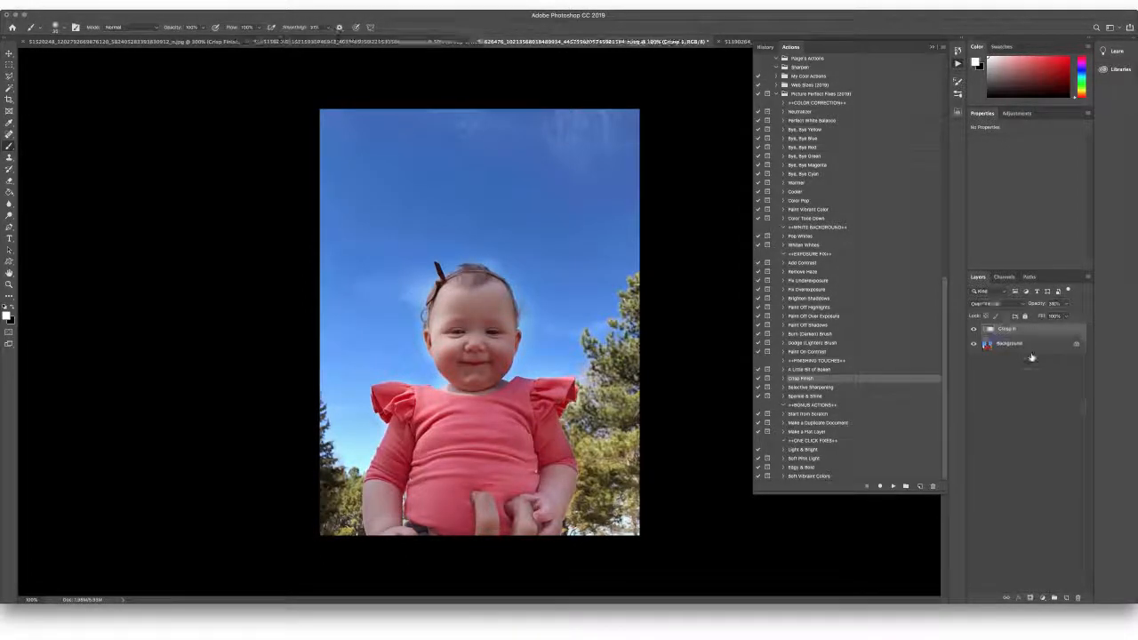
pyautogui.click(974, 331)
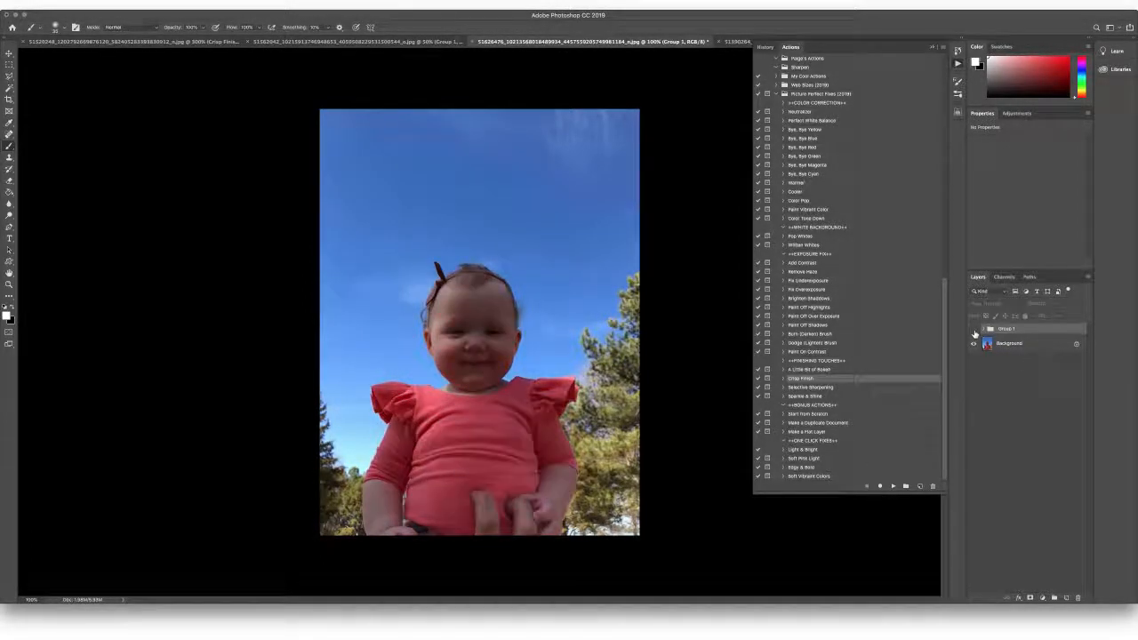
pyautogui.click(973, 331)
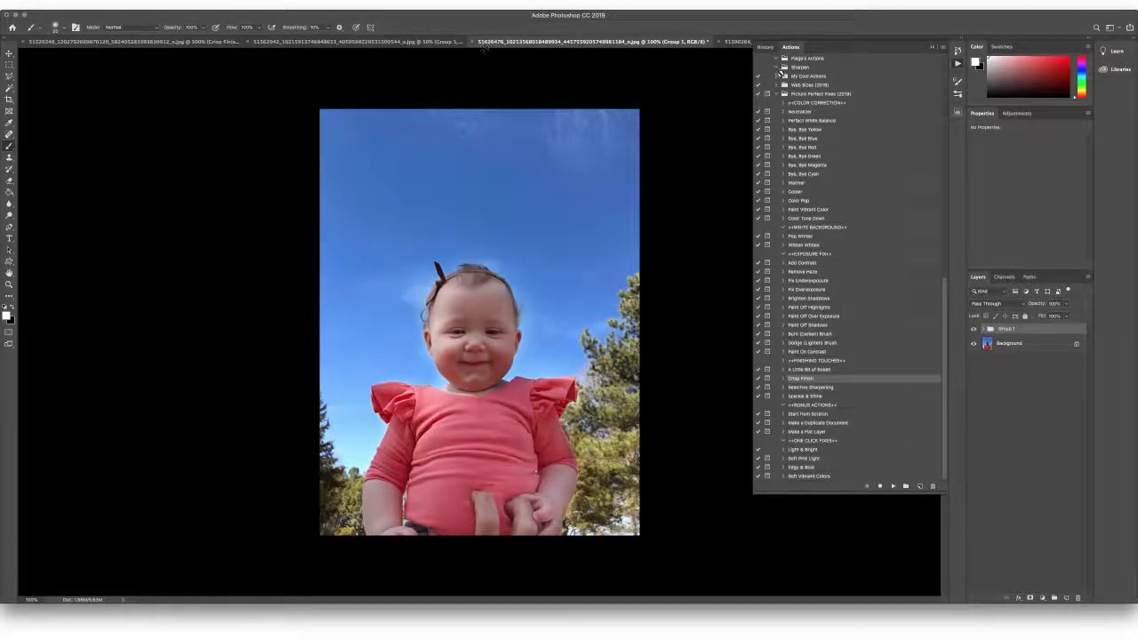
# - Switch to the photo of the two Bride tumblers and open it in the Liquify filter
pyautogui.click(736, 43)
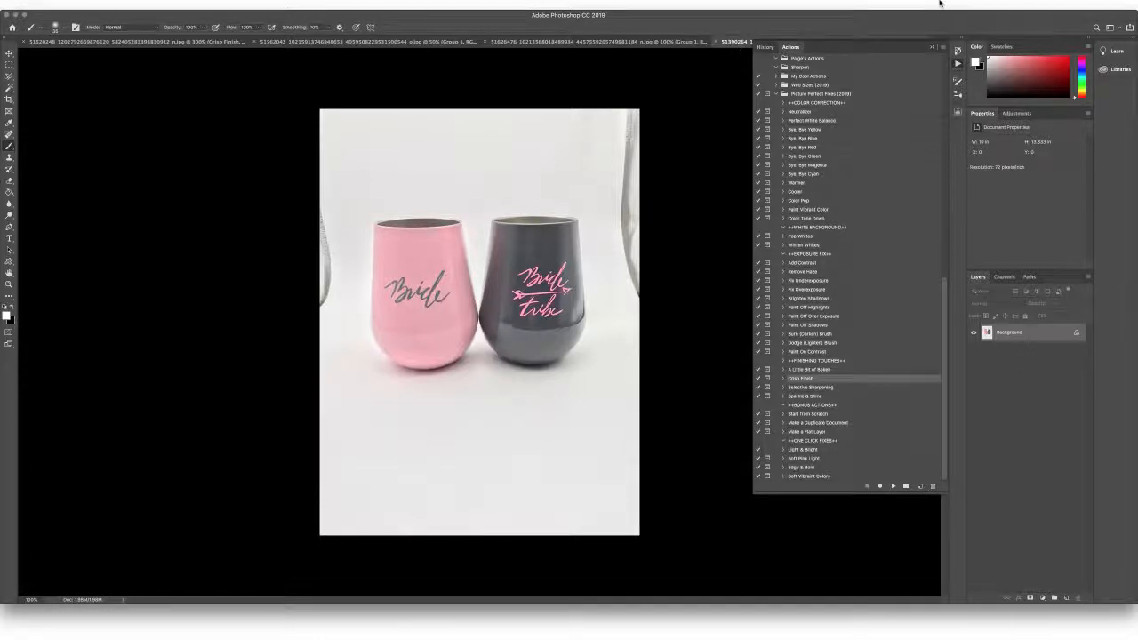
pyautogui.click(932, 48)
pyautogui.click(851, 299)
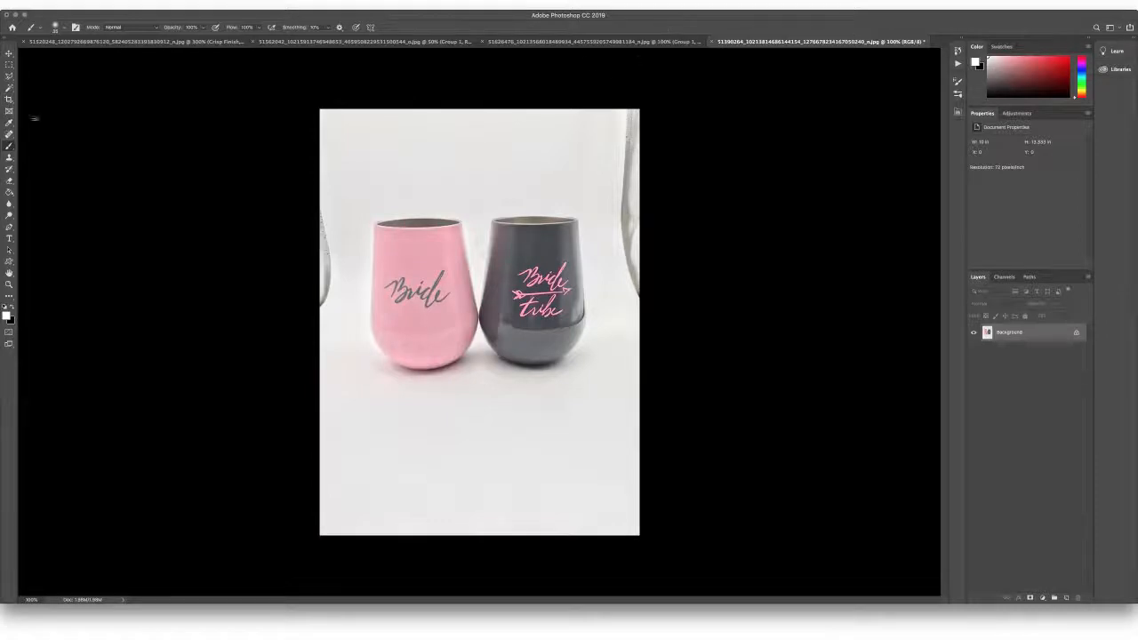
pyautogui.click(9, 65)
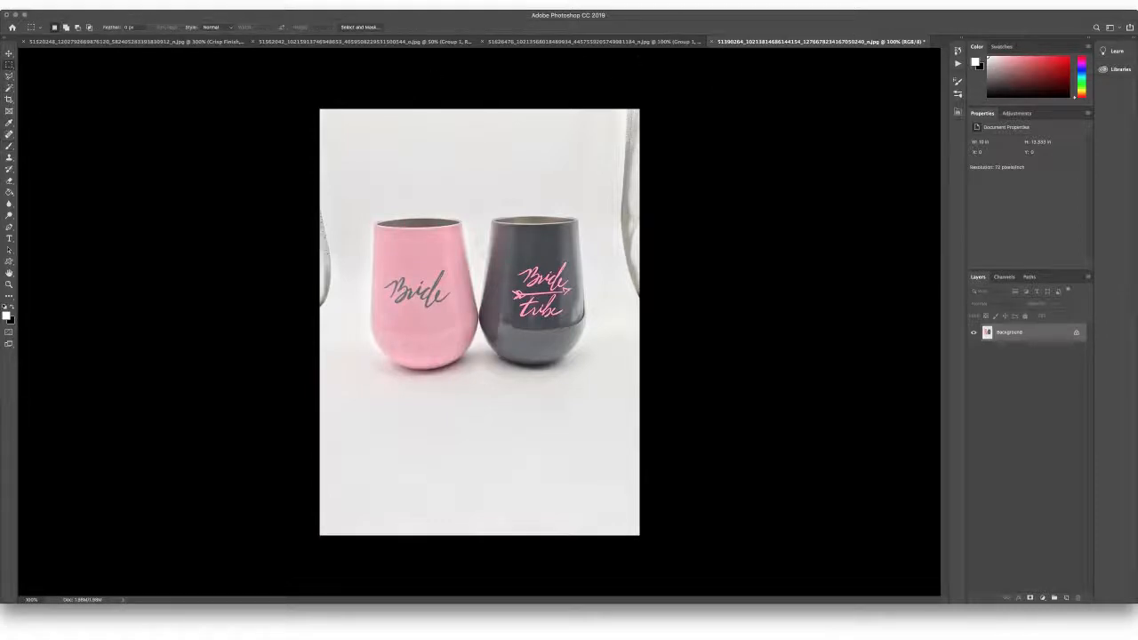
pyautogui.click(219, 5)
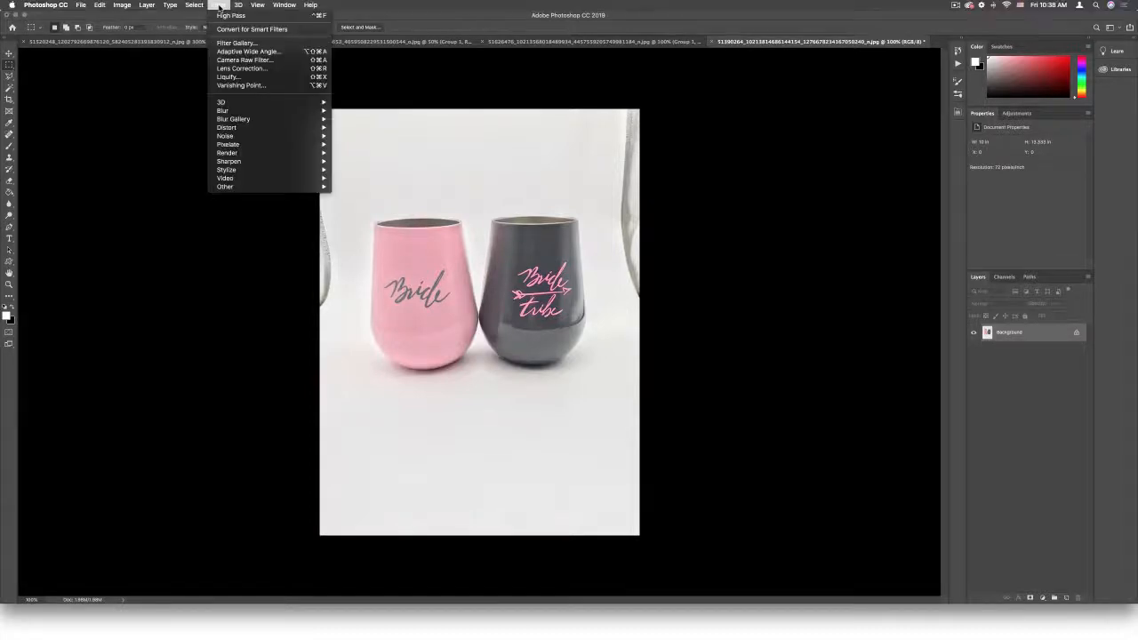
pyautogui.click(236, 77)
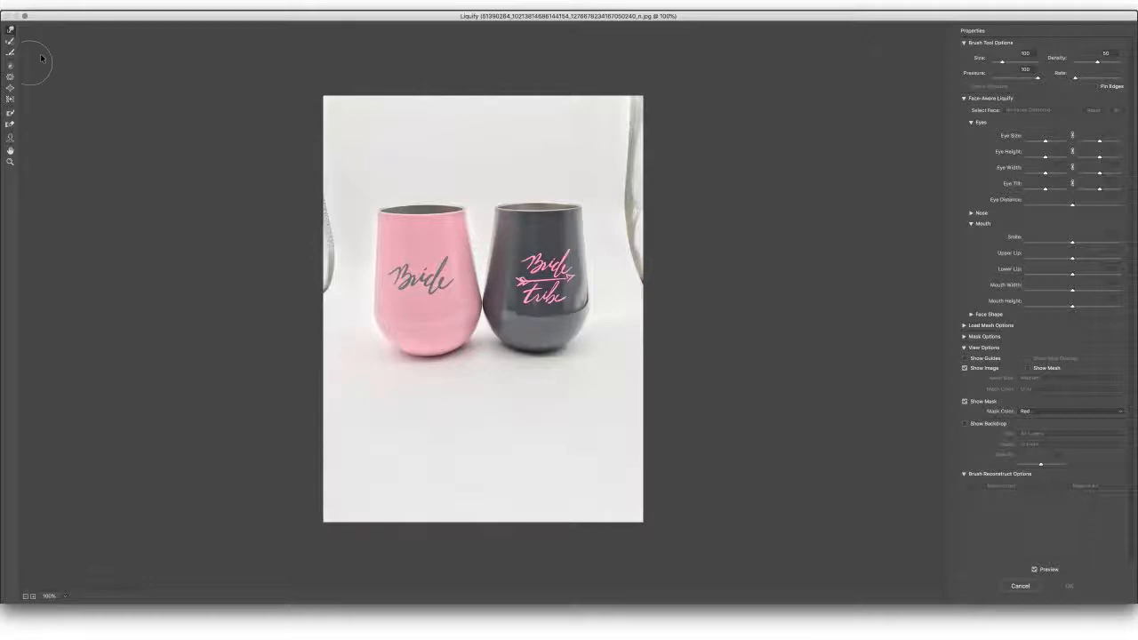
# - Push the stray object along the photo's right edge out of the frame with the size 100 Forward Warp brush
pyautogui.moveTo(608, 109); pyautogui.dragTo(654, 108)
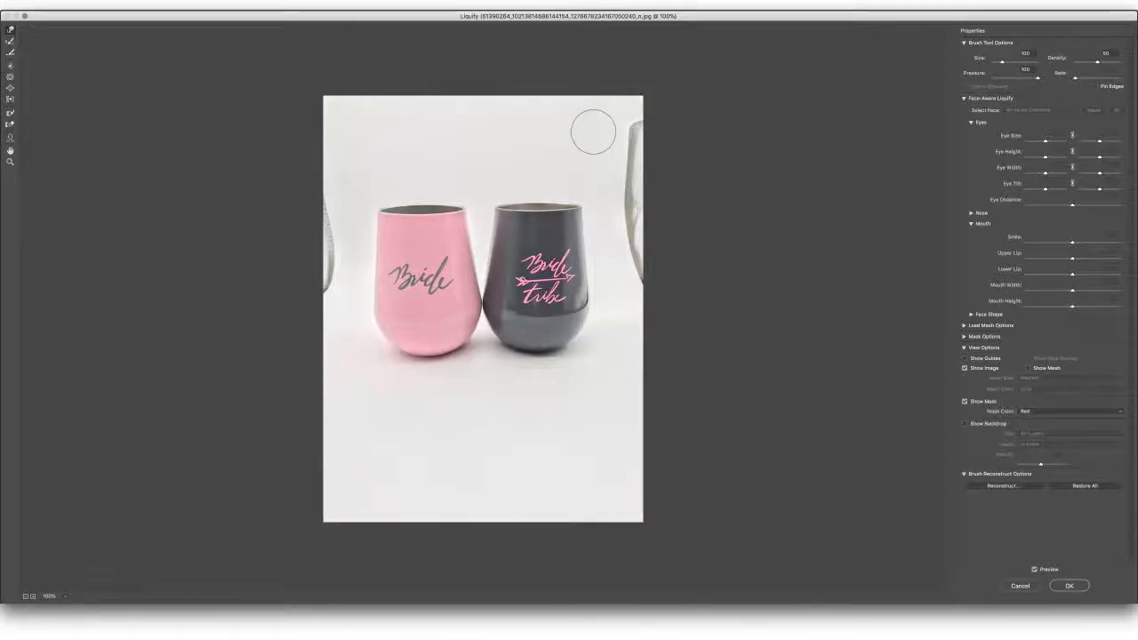
pyautogui.moveTo(609, 158); pyautogui.dragTo(856, 155)
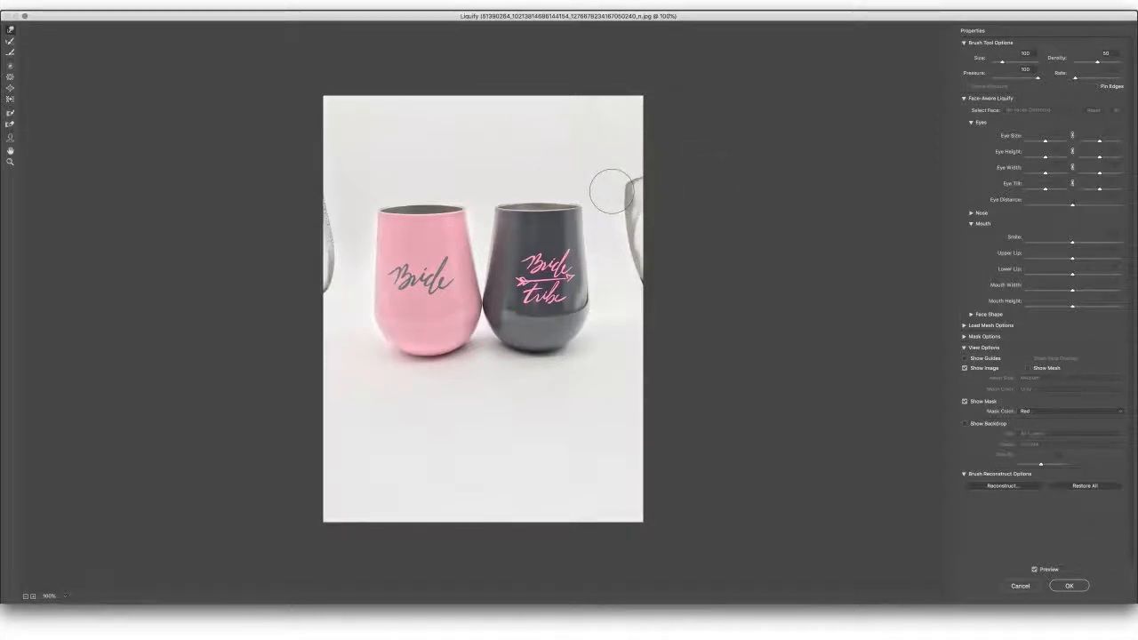
pyautogui.moveTo(614, 217); pyautogui.dragTo(642, 215)
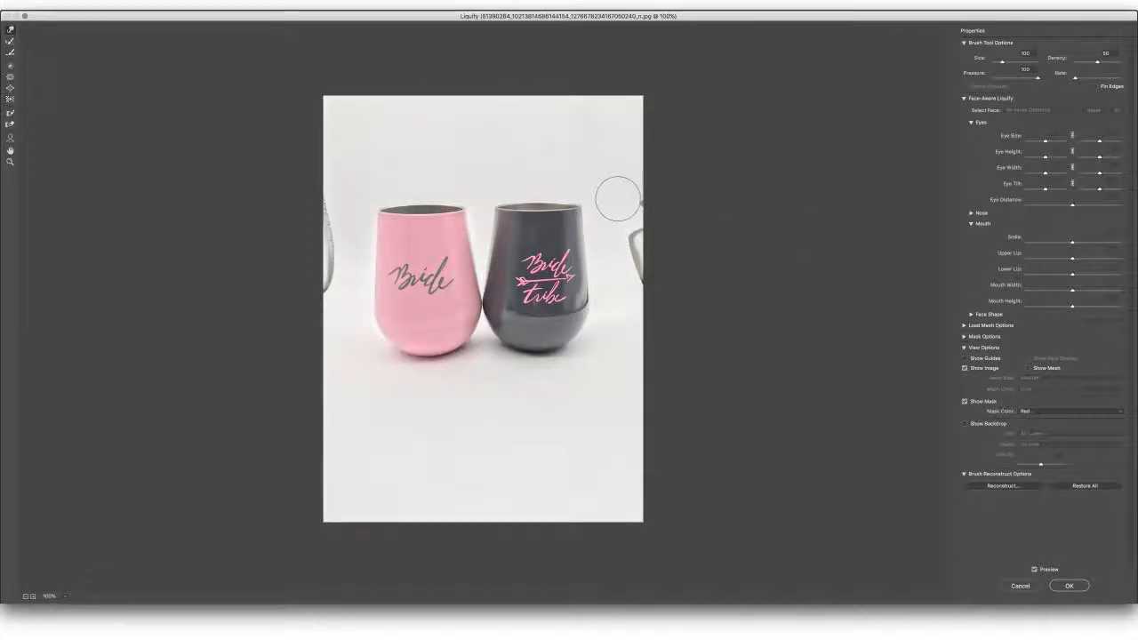
pyautogui.moveTo(630, 242); pyautogui.dragTo(795, 244)
pyautogui.moveTo(638, 237); pyautogui.dragTo(714, 236)
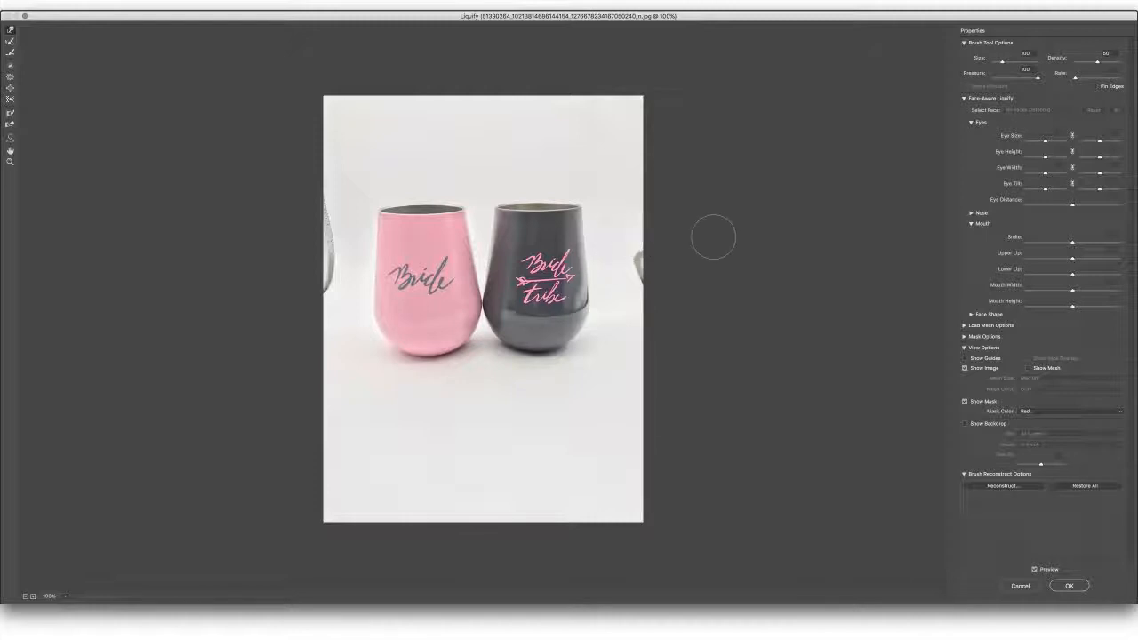
pyautogui.moveTo(641, 264); pyautogui.dragTo(744, 273)
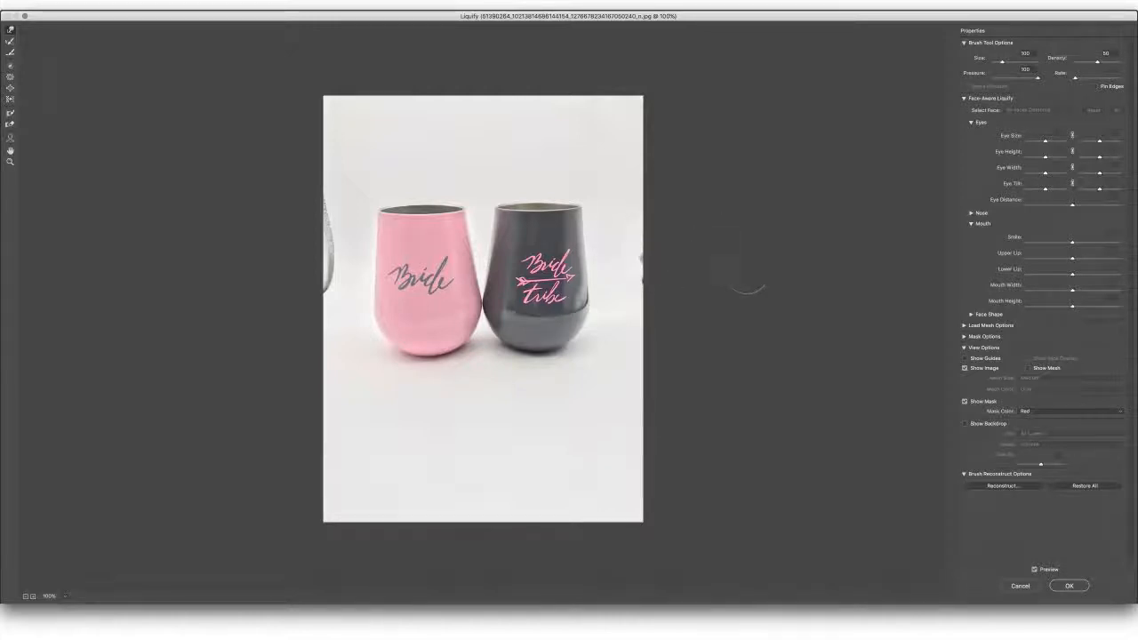
pyautogui.moveTo(639, 255); pyautogui.dragTo(719, 260)
pyautogui.moveTo(650, 281); pyautogui.dragTo(694, 281)
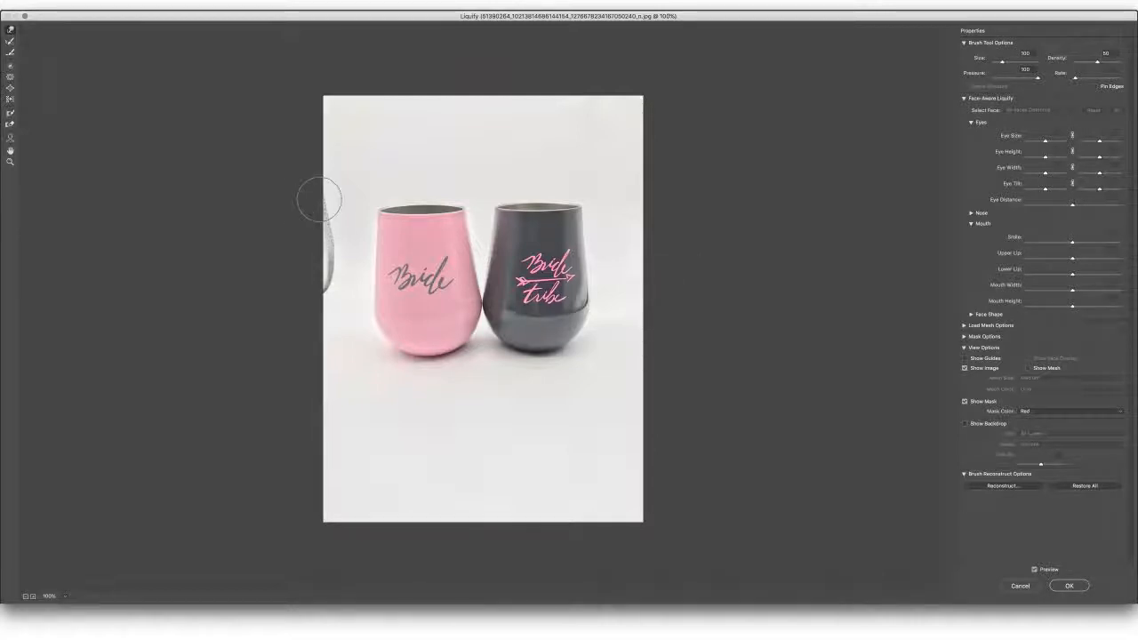
# - Push the stray object at the photo's left edge out of the frame and apply the Liquify changes
pyautogui.moveTo(331, 222); pyautogui.dragTo(242, 226)
pyautogui.moveTo(332, 256); pyautogui.dragTo(255, 261)
pyautogui.moveTo(342, 239); pyautogui.dragTo(260, 247)
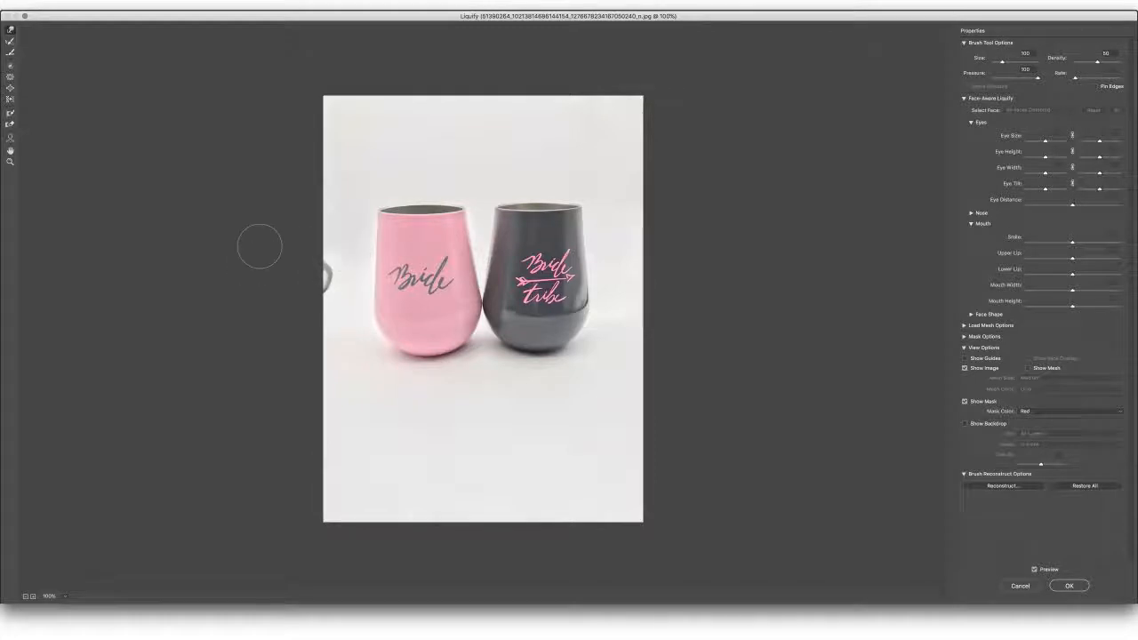
pyautogui.moveTo(329, 278); pyautogui.dragTo(249, 285)
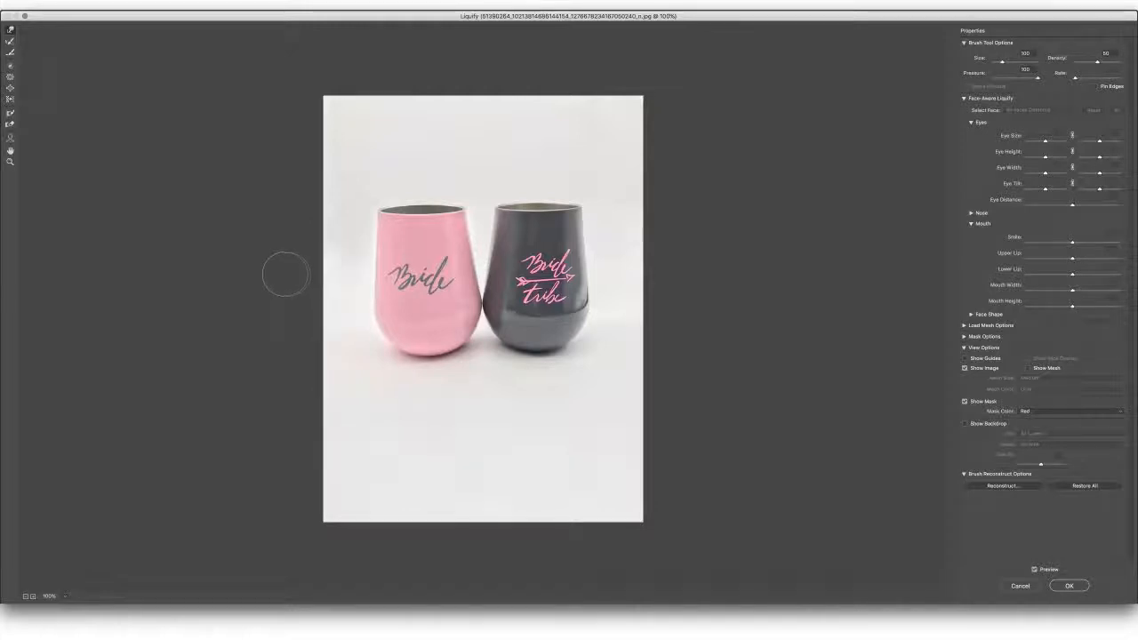
pyautogui.click(1070, 587)
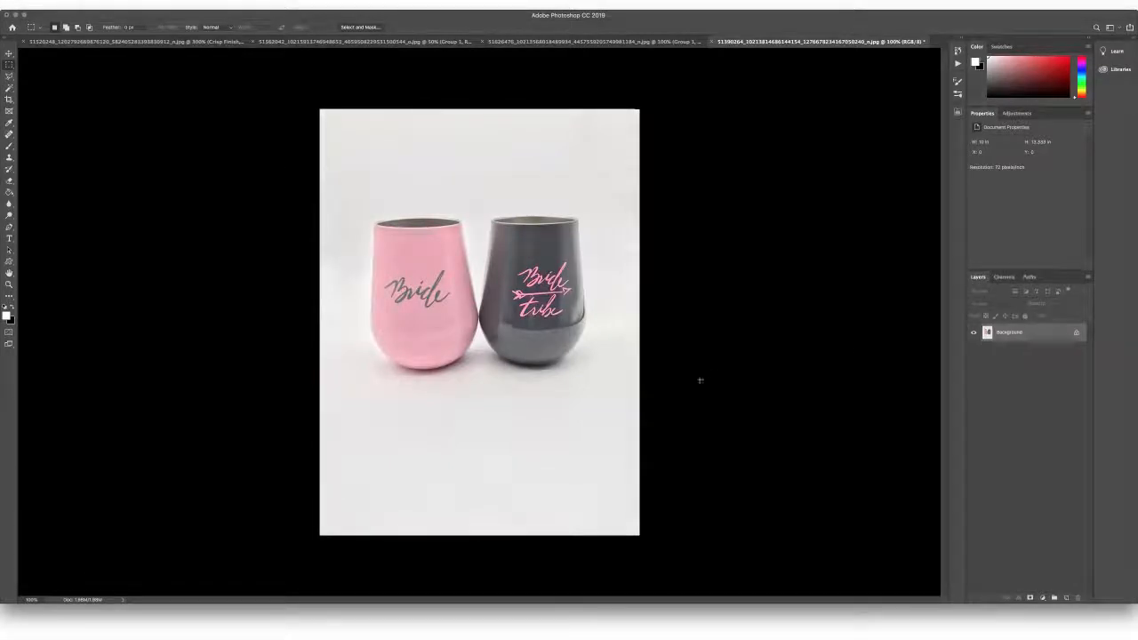
# - Run the Pop Whites action, sampling the white point from the background above the pink tumbler, and compare before and after
pyautogui.click(959, 65)
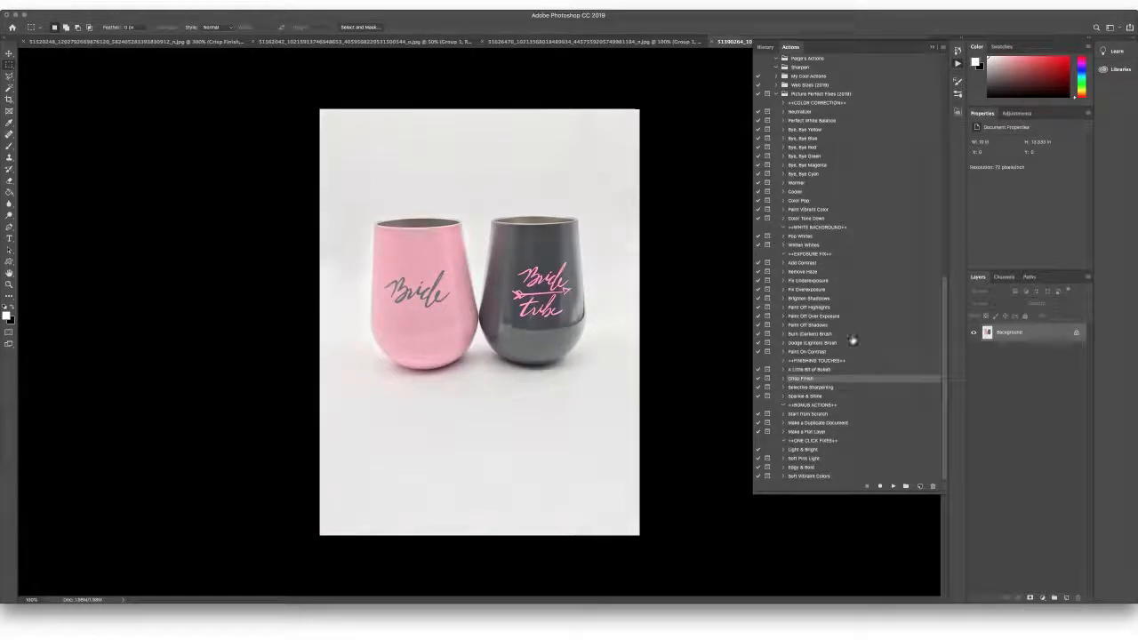
pyautogui.click(811, 237)
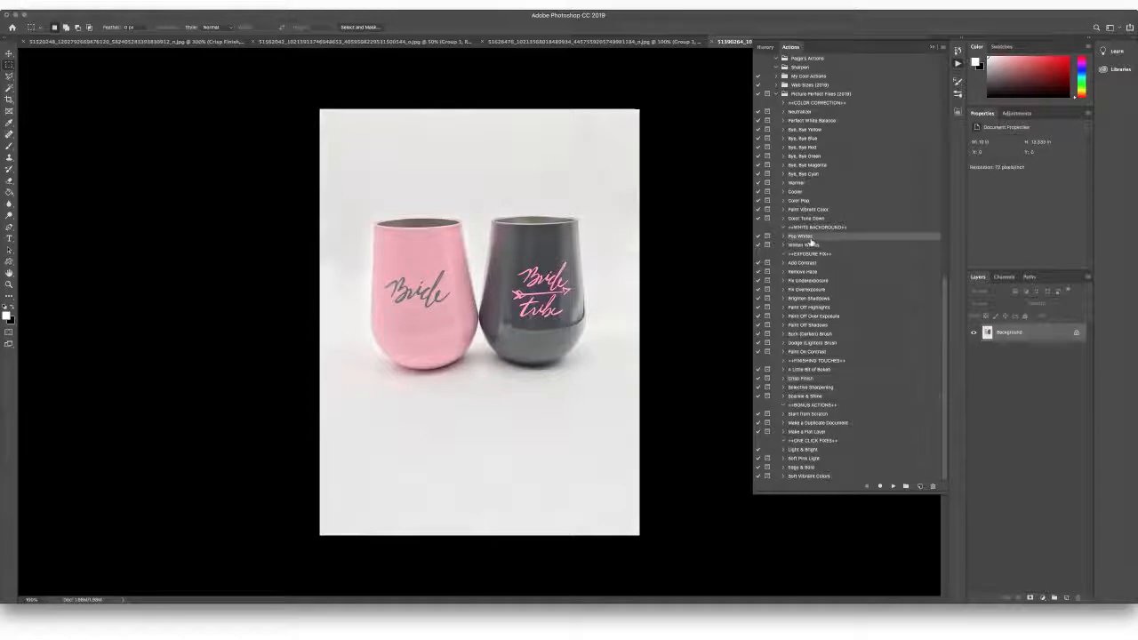
pyautogui.click(893, 487)
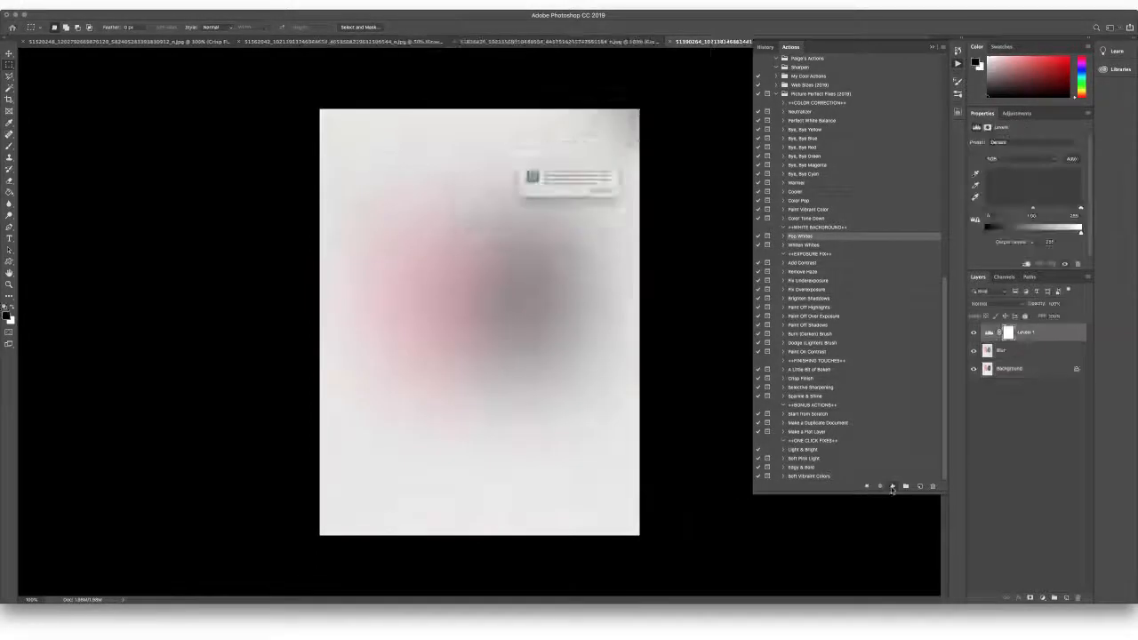
pyautogui.click(632, 201)
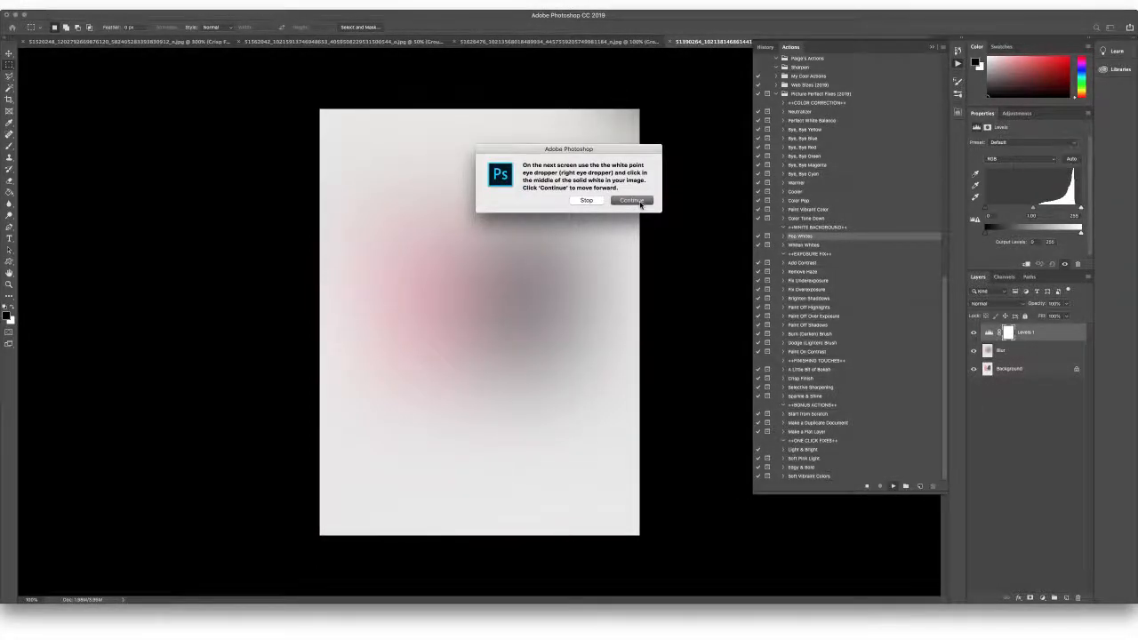
pyautogui.click(597, 234)
pyautogui.click(389, 155)
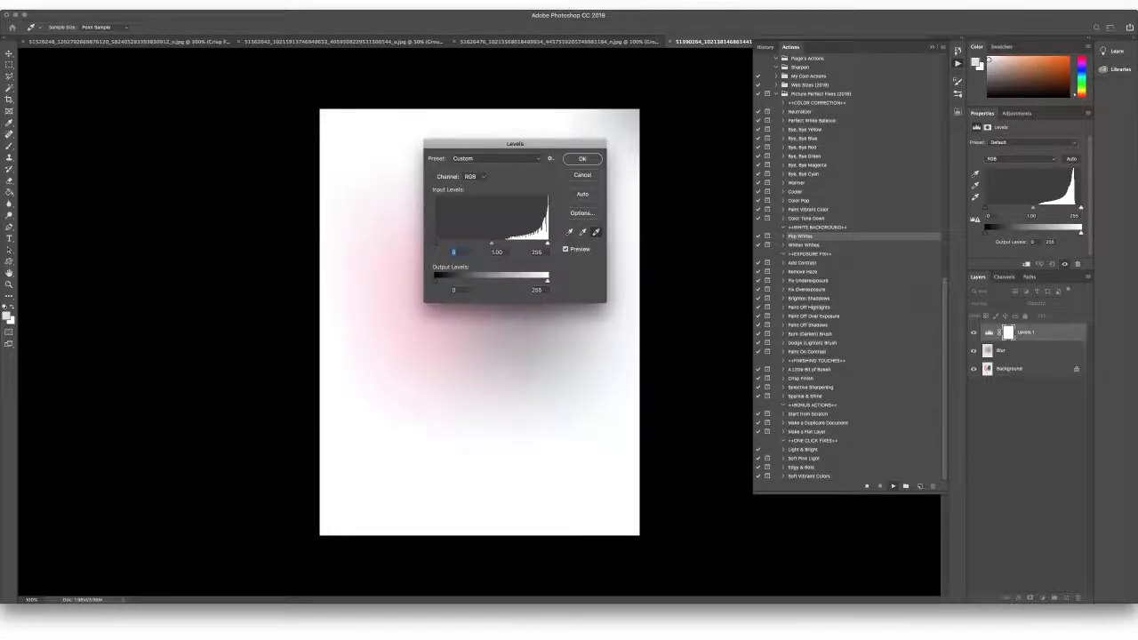
pyautogui.click(596, 161)
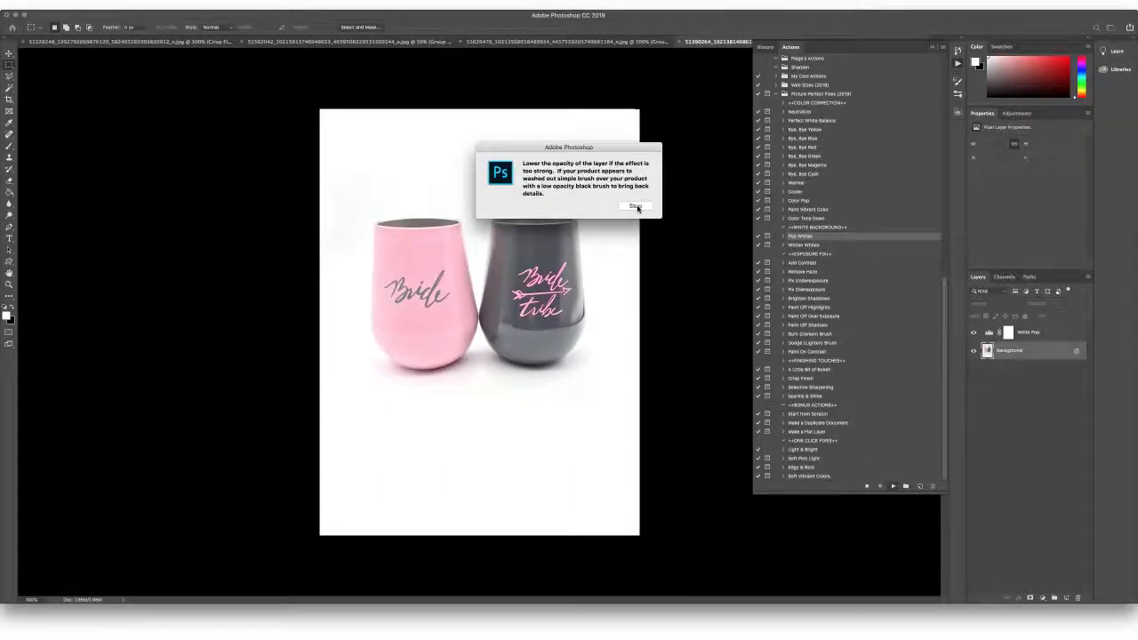
pyautogui.click(635, 206)
pyautogui.click(974, 333)
pyautogui.click(974, 334)
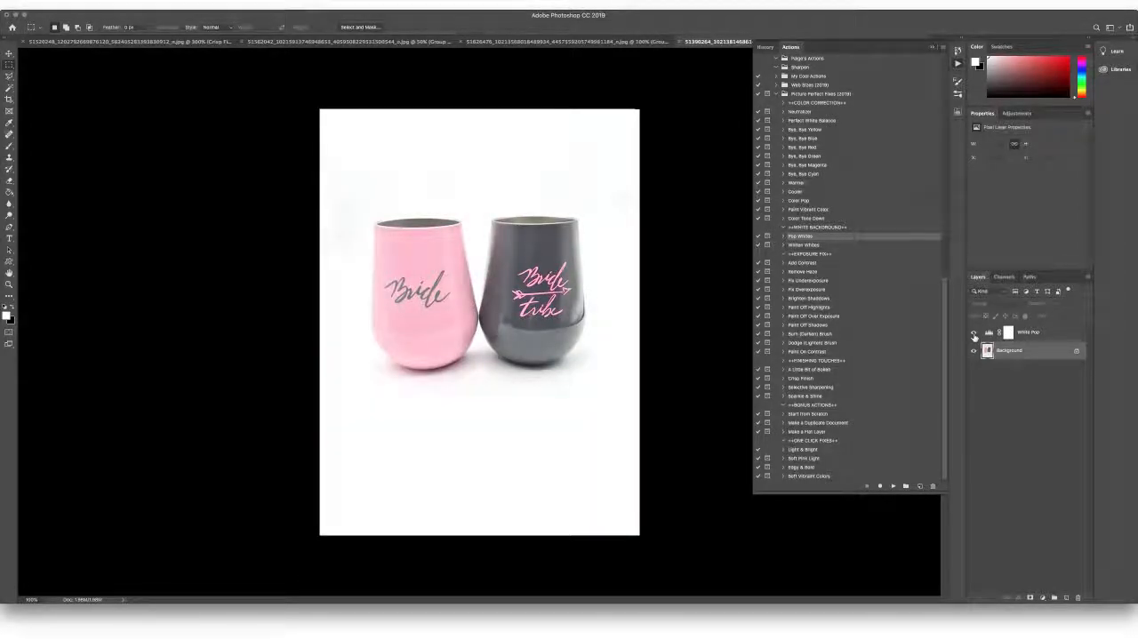
# - Run the Whiten Whites action to add its masked layer above the tumbler photo's background layer
pyautogui.click(806, 245)
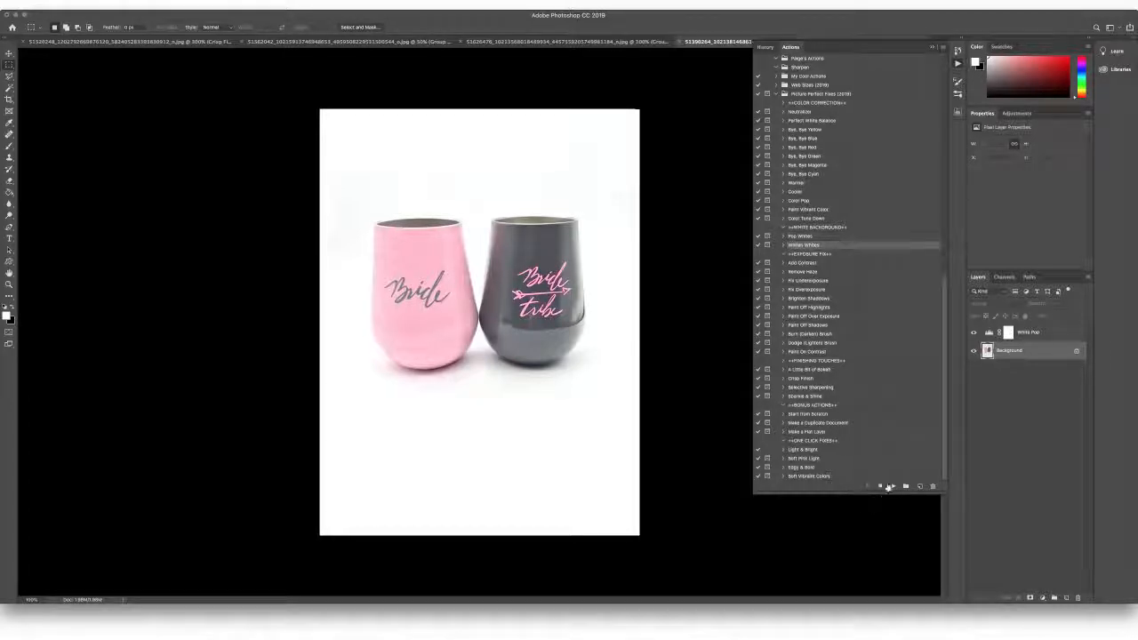
pyautogui.click(893, 488)
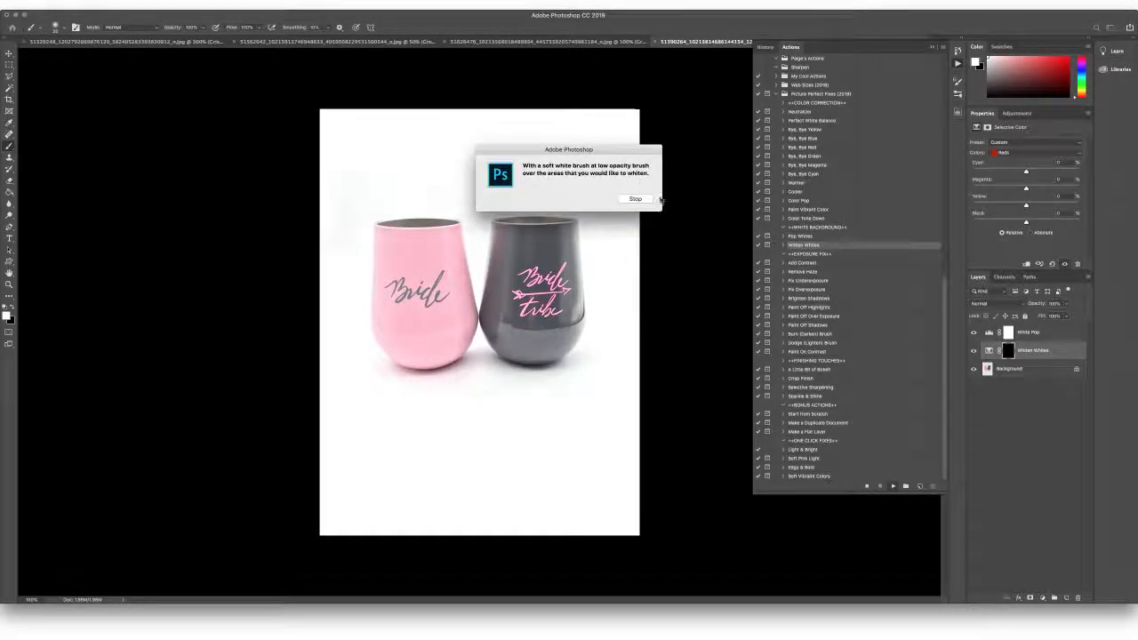
pyautogui.click(637, 199)
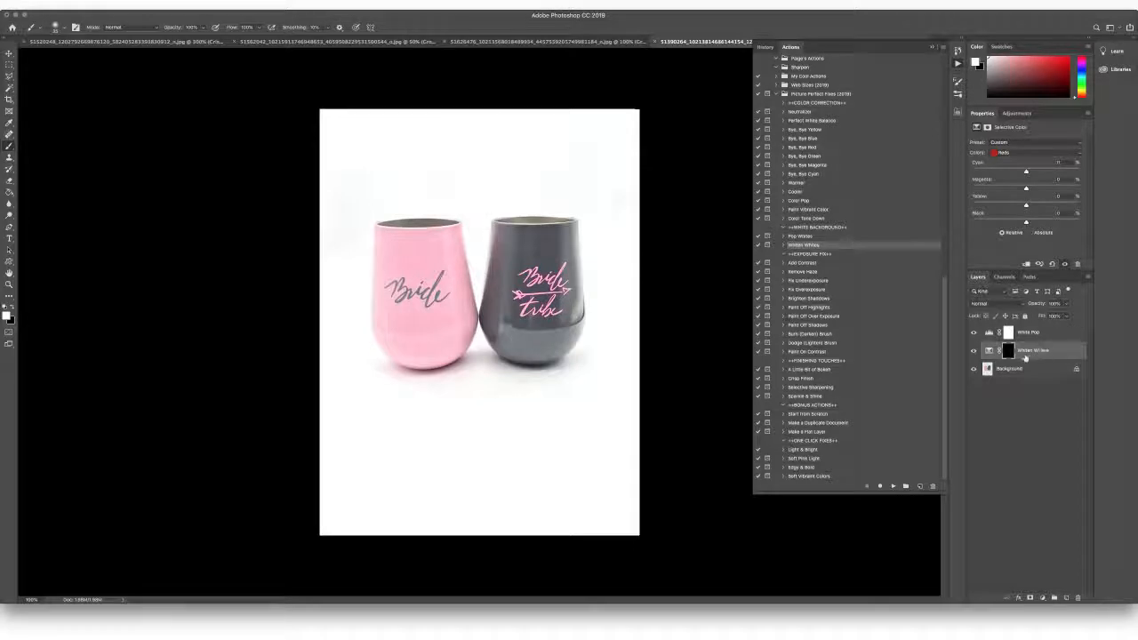
# - Paint the background around both tumblers white on the Whiten Whites mask with a large white brush at 40% opacity
pyautogui.press(']')
pyautogui.press(']')
pyautogui.press(']')
pyautogui.press(']')
pyautogui.press(']')
pyautogui.press(']')
pyautogui.press(']')
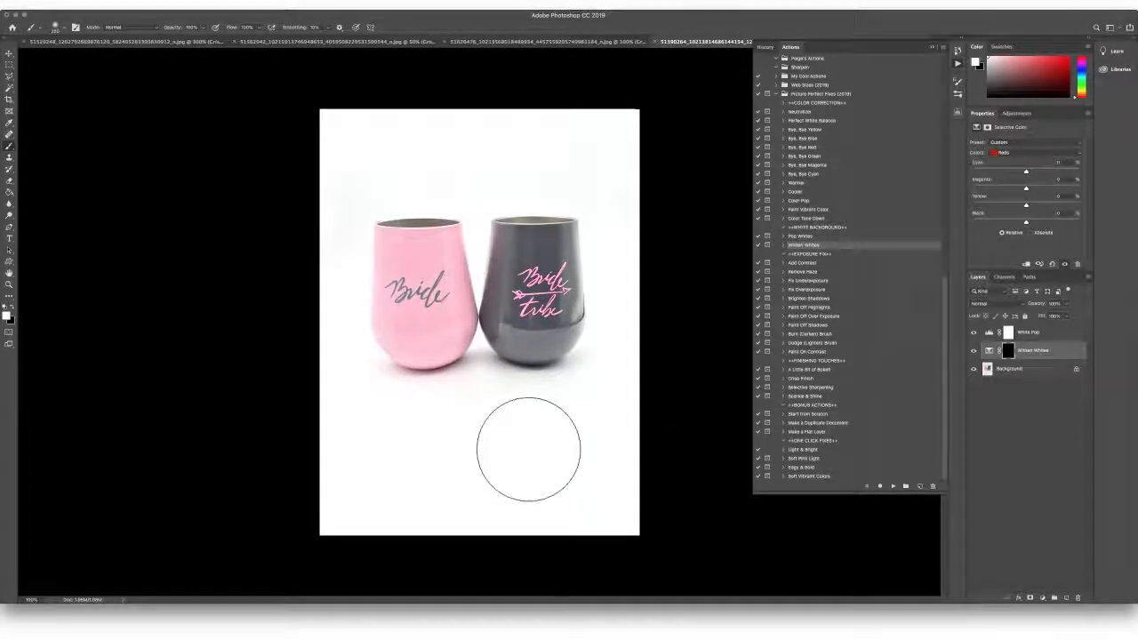
pyautogui.press('4')
pyautogui.moveTo(642, 442)
pyautogui.mouseDown()
pyautogui.moveTo(576, 442)
pyautogui.moveTo(554, 411)
pyautogui.moveTo(607, 413)
pyautogui.moveTo(633, 292)
pyautogui.moveTo(603, 178)
pyautogui.moveTo(514, 119)
pyautogui.moveTo(666, 124)
pyautogui.moveTo(397, 133)
pyautogui.moveTo(396, 162)
pyautogui.moveTo(486, 155)
pyautogui.moveTo(500, 168)
pyautogui.moveTo(445, 155)
pyautogui.mouseUp()
pyautogui.press('[')
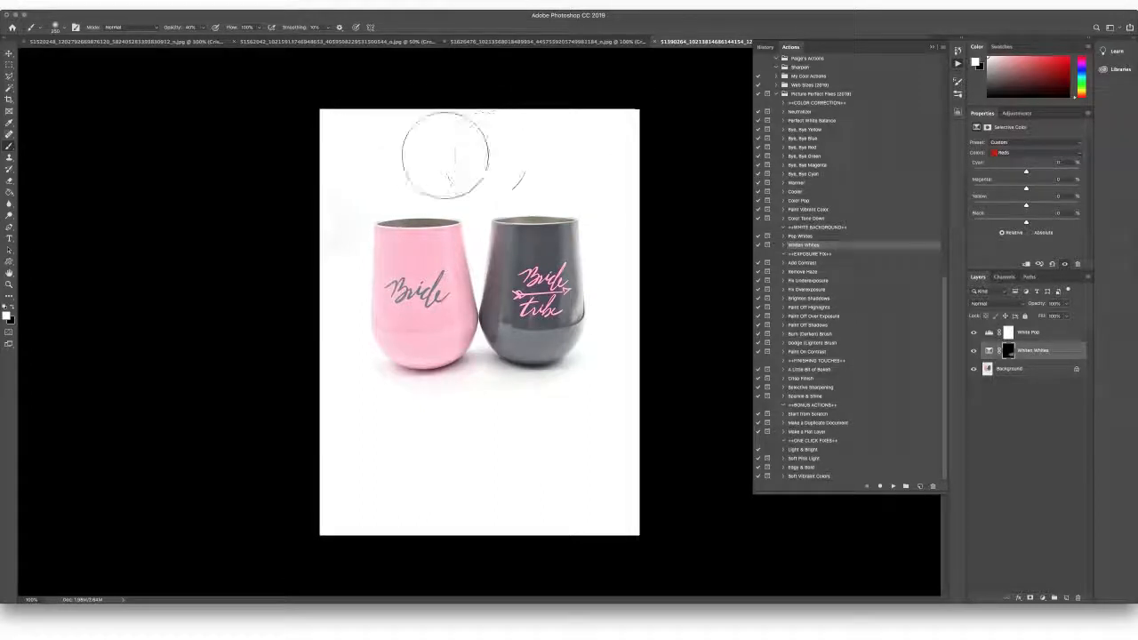
pyautogui.moveTo(389, 338)
pyautogui.mouseDown()
pyautogui.moveTo(471, 224)
pyautogui.moveTo(543, 234)
pyautogui.moveTo(569, 314)
pyautogui.moveTo(526, 437)
pyautogui.moveTo(554, 369)
pyautogui.moveTo(534, 391)
pyautogui.moveTo(566, 258)
pyautogui.moveTo(568, 294)
pyautogui.moveTo(547, 391)
pyautogui.moveTo(526, 200)
pyautogui.moveTo(555, 374)
pyautogui.moveTo(572, 189)
pyautogui.moveTo(589, 321)
pyautogui.moveTo(444, 399)
pyautogui.moveTo(372, 391)
pyautogui.mouseUp()
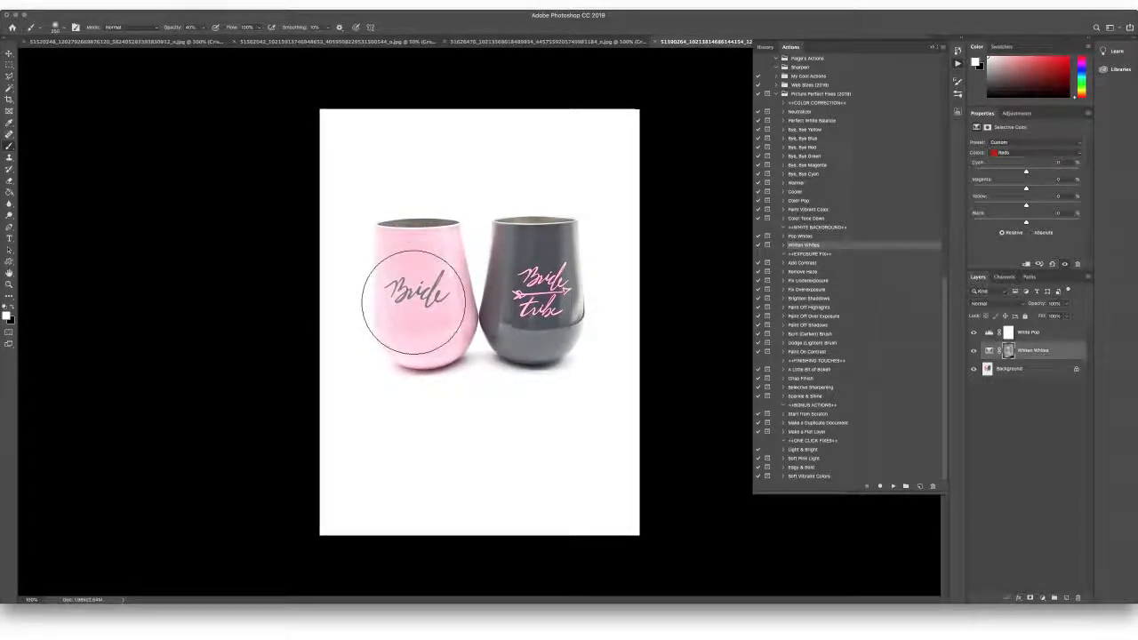
# - Paint black over both tumblers on the Whiten Whites mask with a smaller brush at 40% opacity to restore their colors
pyautogui.press('[')
pyautogui.press('[')
pyautogui.press('[')
pyautogui.press('[')
pyautogui.press('[')
pyautogui.press('[')
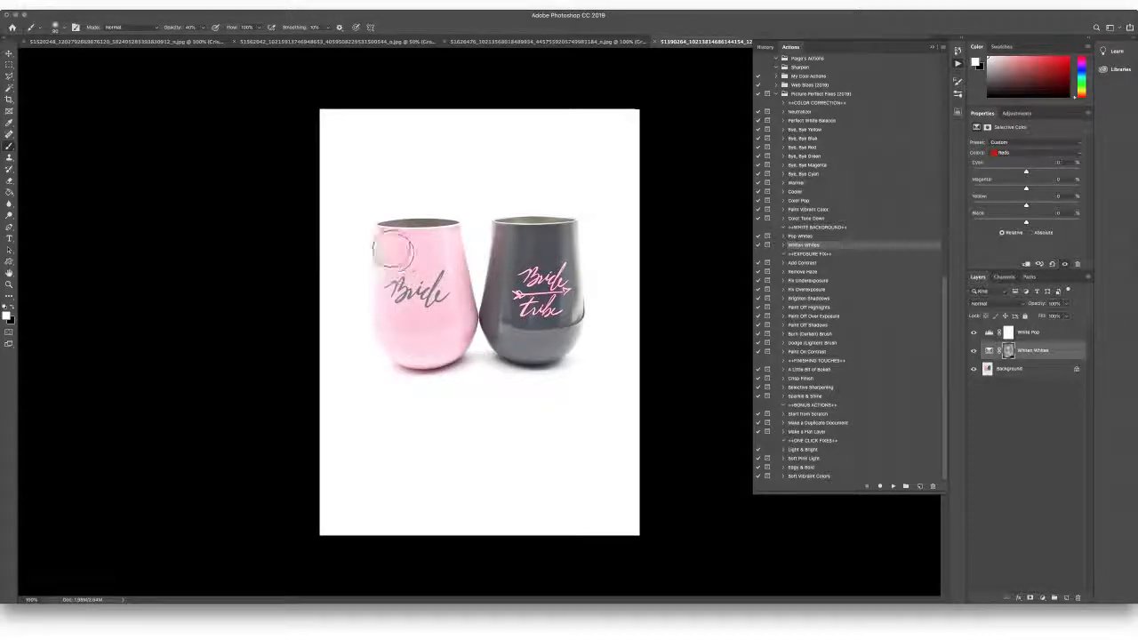
pyautogui.press('x')
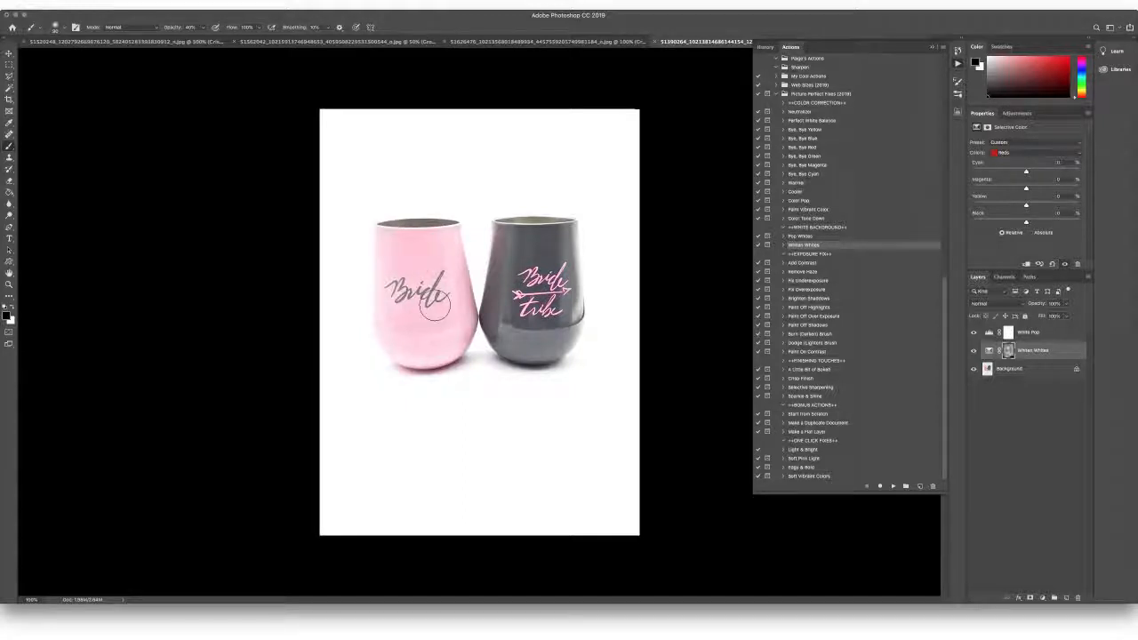
pyautogui.moveTo(387, 304)
pyautogui.mouseDown()
pyautogui.moveTo(387, 261)
pyautogui.moveTo(391, 338)
pyautogui.moveTo(382, 235)
pyautogui.moveTo(392, 346)
pyautogui.moveTo(440, 325)
pyautogui.moveTo(453, 299)
pyautogui.moveTo(389, 342)
pyautogui.moveTo(469, 348)
pyautogui.moveTo(419, 350)
pyautogui.moveTo(449, 344)
pyautogui.moveTo(456, 281)
pyautogui.moveTo(427, 257)
pyautogui.moveTo(456, 239)
pyautogui.moveTo(417, 229)
pyautogui.moveTo(390, 292)
pyautogui.moveTo(397, 326)
pyautogui.moveTo(408, 341)
pyautogui.moveTo(455, 320)
pyautogui.moveTo(435, 365)
pyautogui.moveTo(384, 346)
pyautogui.moveTo(401, 335)
pyautogui.moveTo(470, 365)
pyautogui.moveTo(470, 350)
pyautogui.moveTo(507, 335)
pyautogui.moveTo(524, 353)
pyautogui.moveTo(572, 327)
pyautogui.mouseUp()
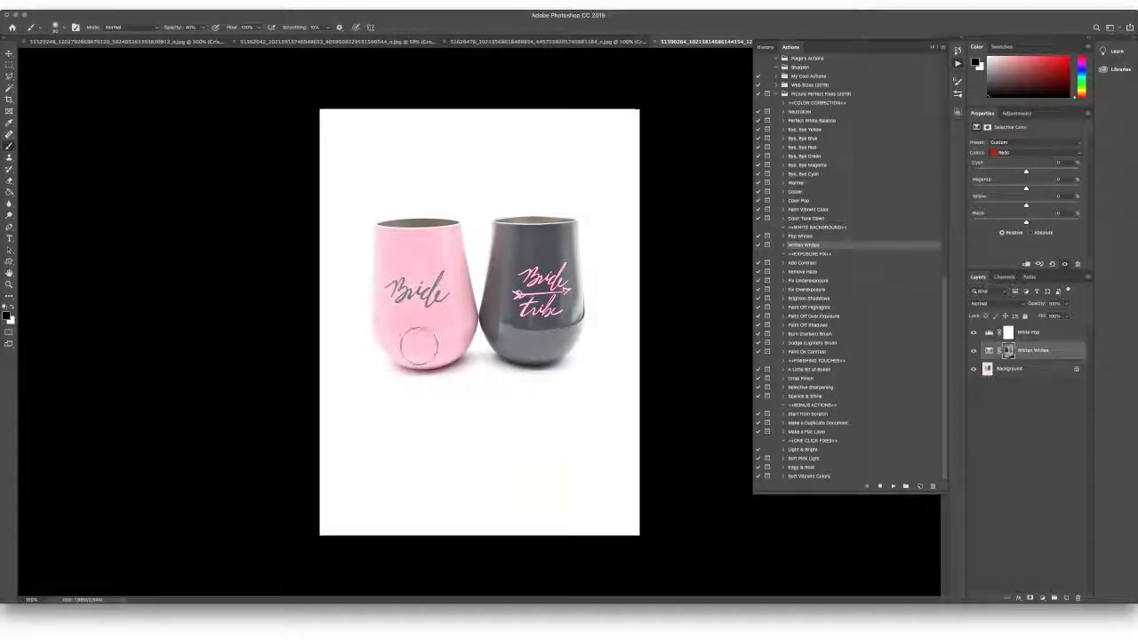
# - In the Interface preferences, set the Standard Screen Mode color to a custom pure white (RGB 255, 255, 255)
pyautogui.click(56, 6)
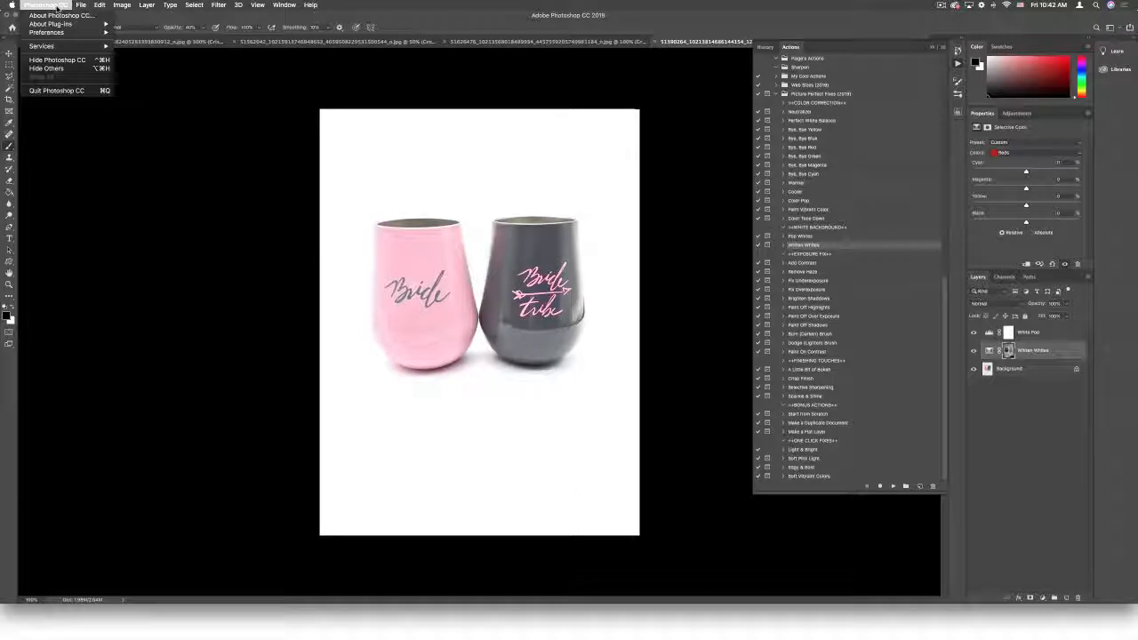
pyautogui.moveTo(81, 5)
pyautogui.moveTo(89, 32)
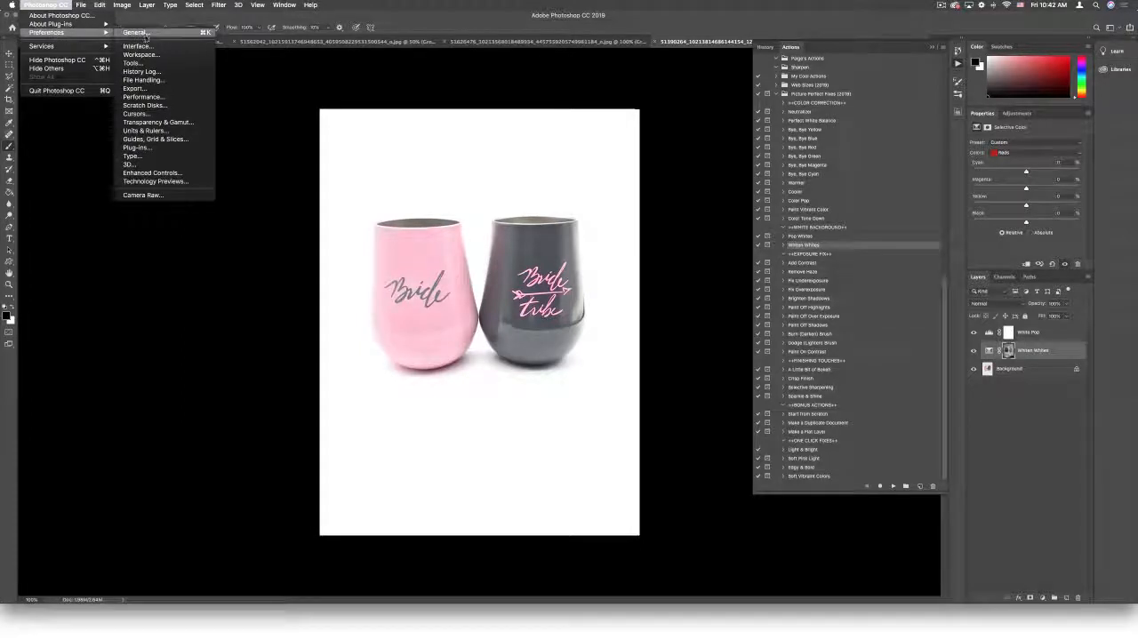
pyautogui.click(140, 46)
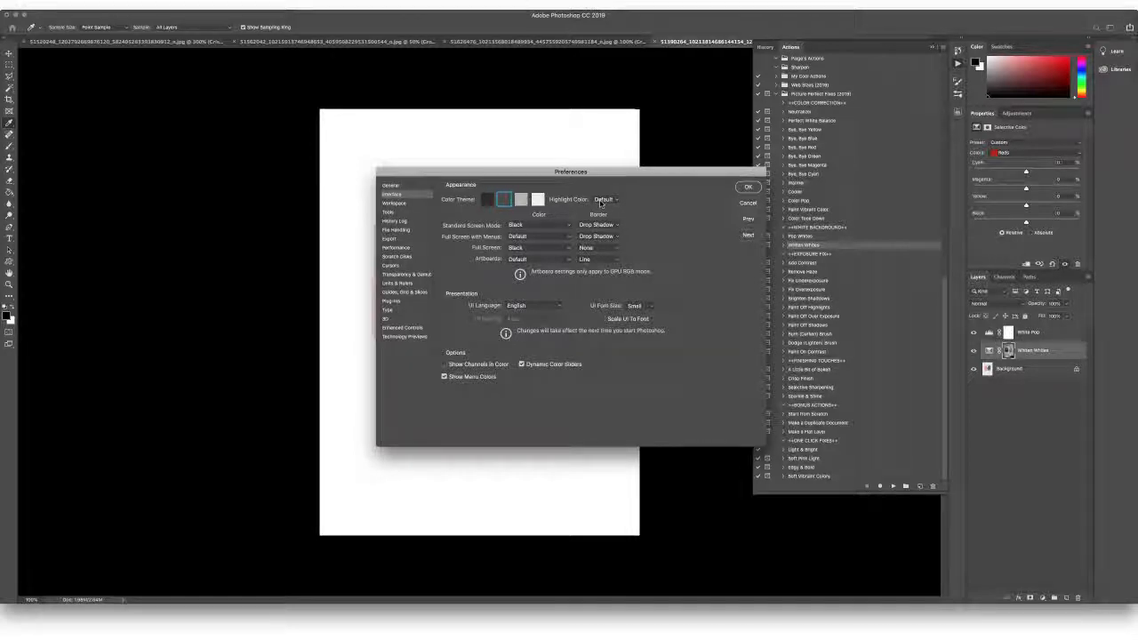
pyautogui.click(554, 228)
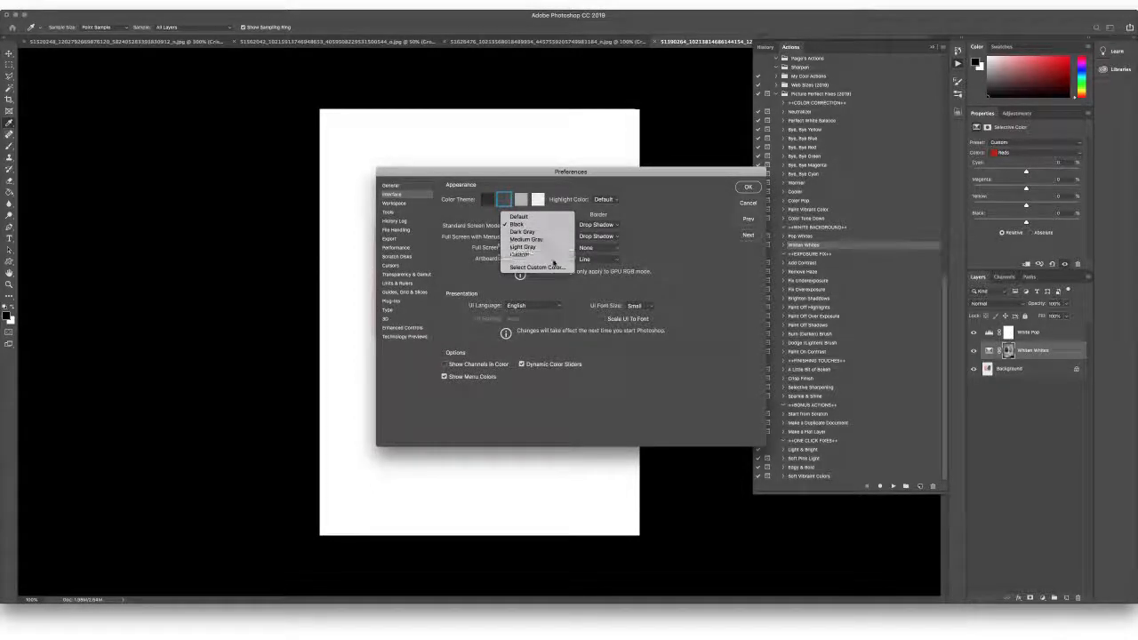
pyautogui.click(523, 254)
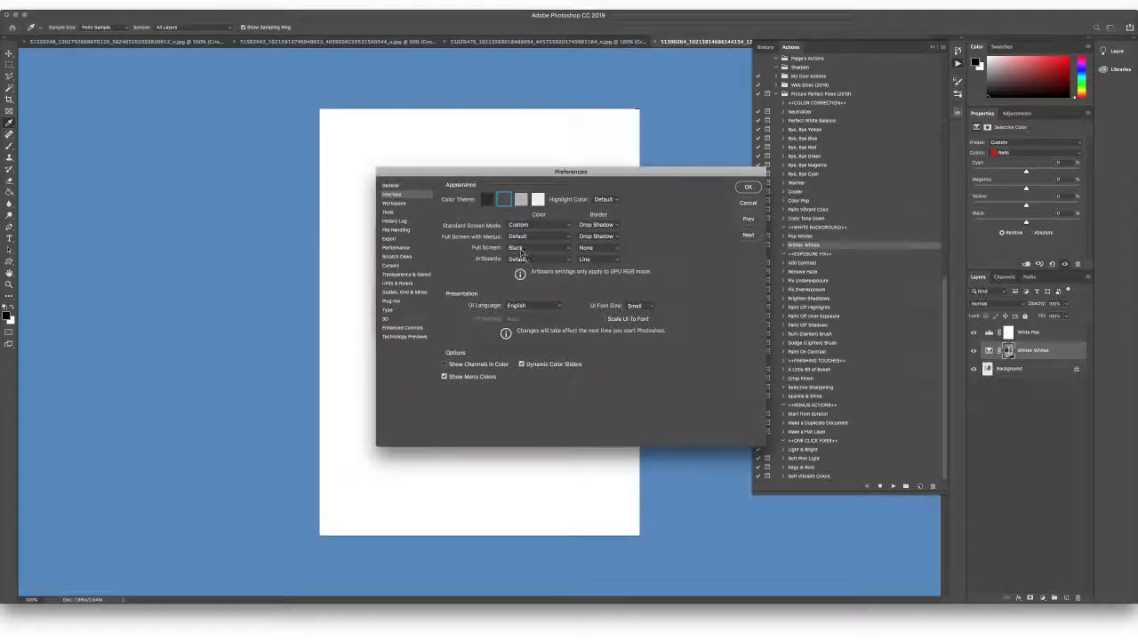
pyautogui.click(525, 227)
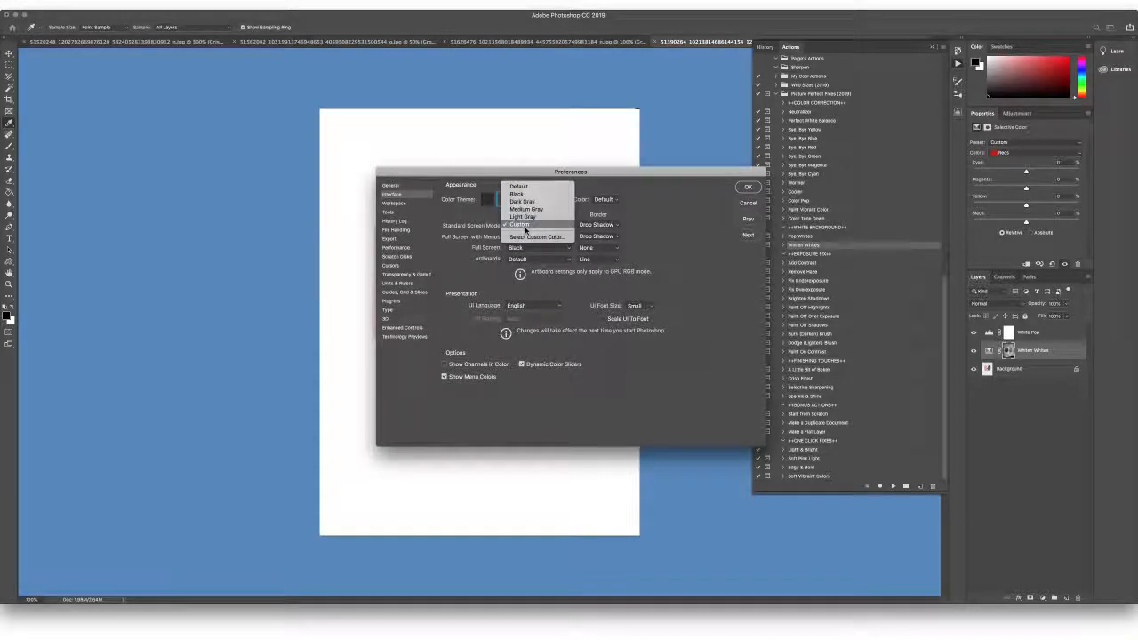
pyautogui.click(535, 239)
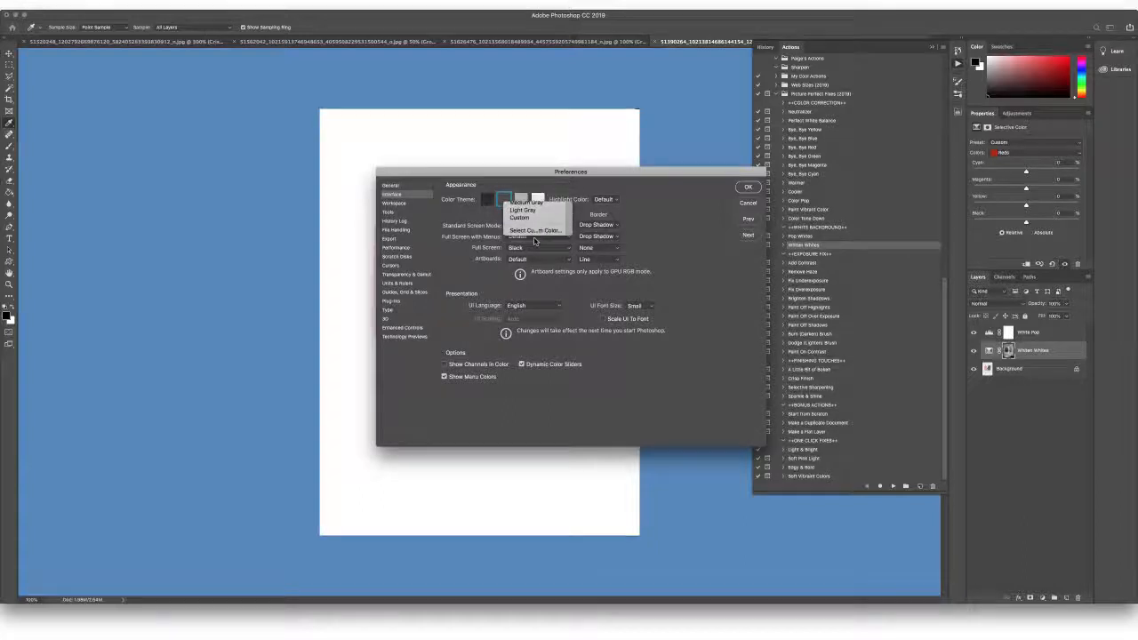
pyautogui.click(503, 267)
pyautogui.moveTo(503, 266); pyautogui.dragTo(496, 255)
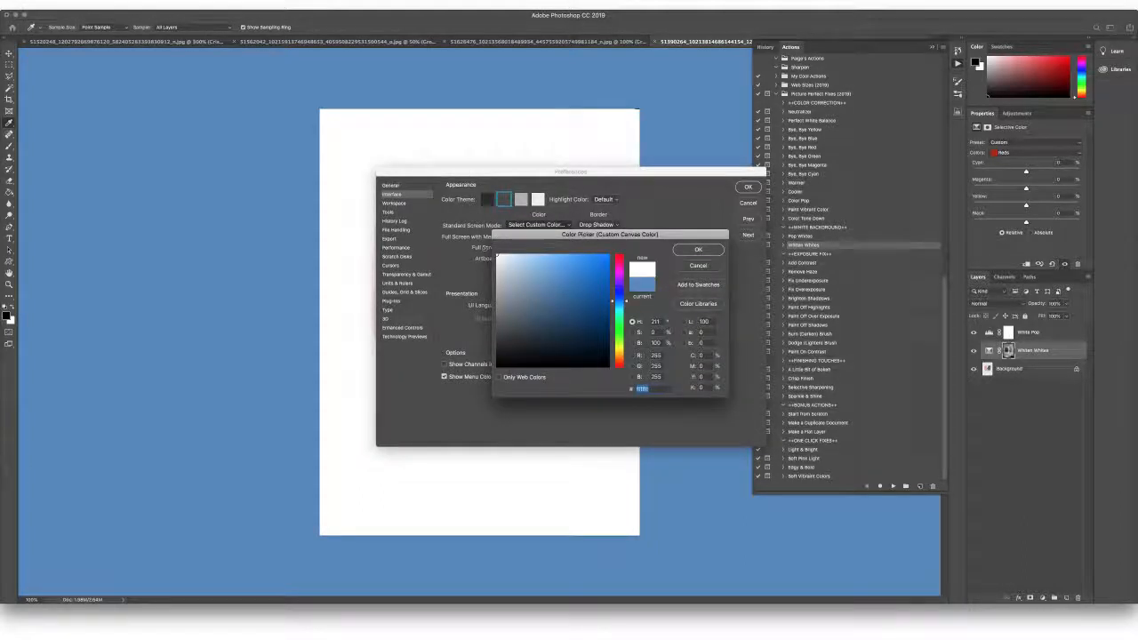
pyautogui.click(712, 252)
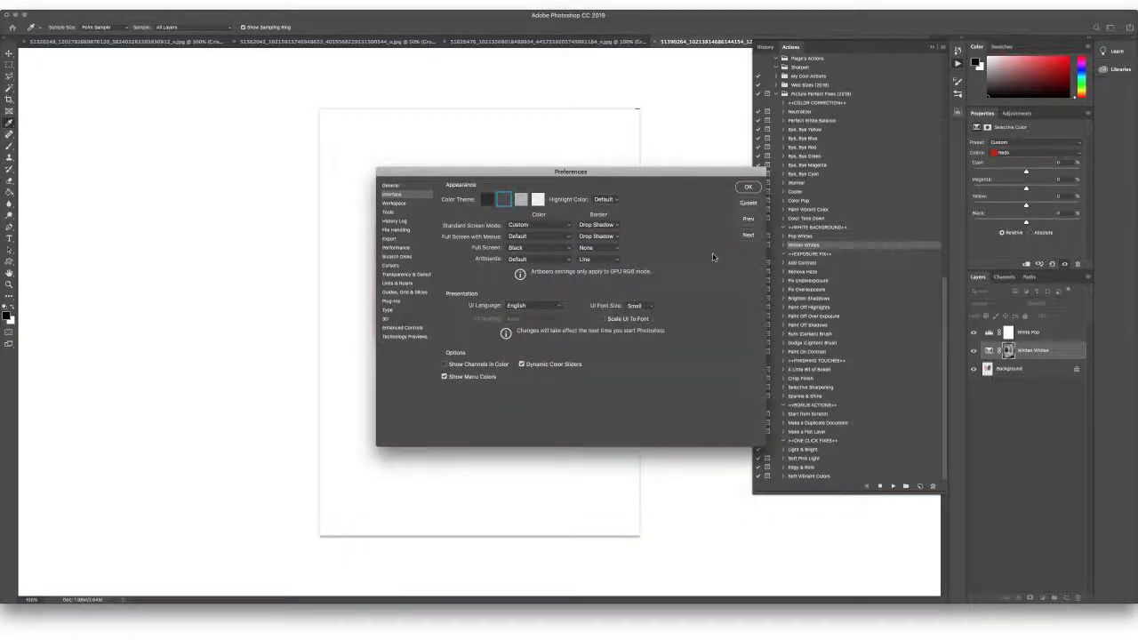
# - Set the borders of Standard Screen Mode and Full Screen with Menus to None and accept the preferences
pyautogui.click(604, 236)
pyautogui.click(600, 227)
pyautogui.click(601, 226)
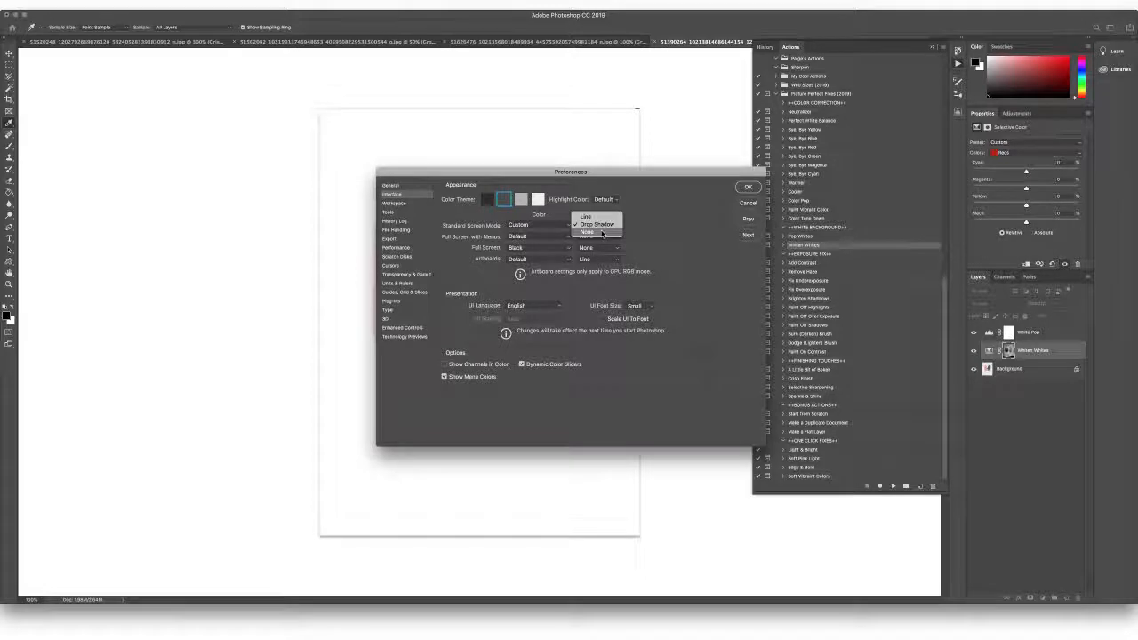
pyautogui.click(602, 232)
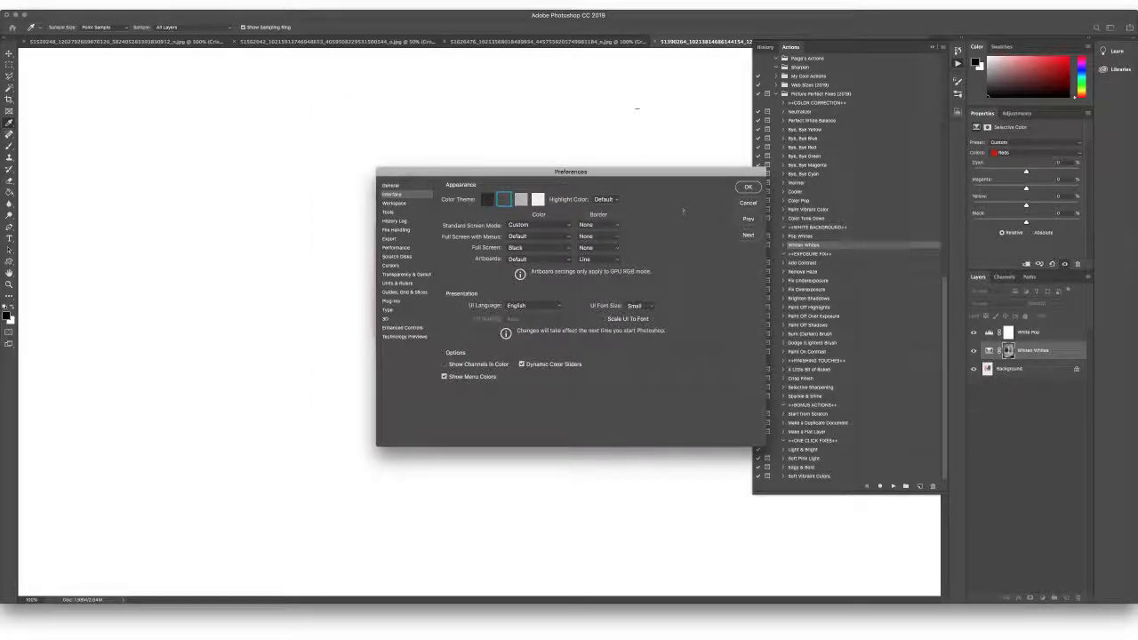
pyautogui.click(749, 187)
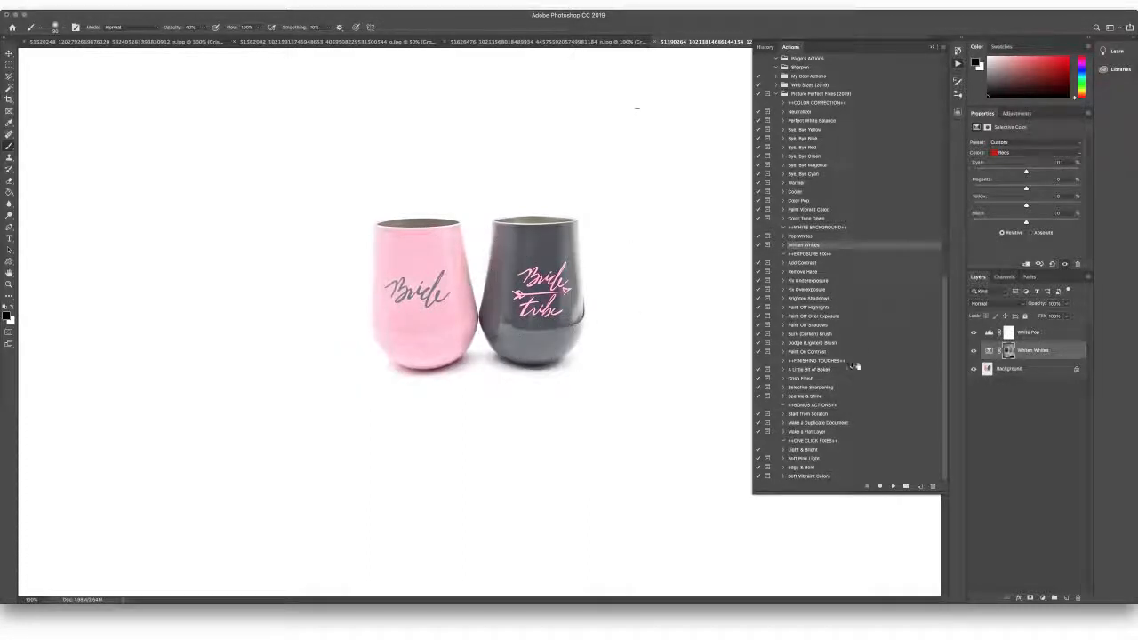
# - Run the Burn (Darken) Brush action with the White Pop layer selected so its layer sits on top
pyautogui.click(800, 334)
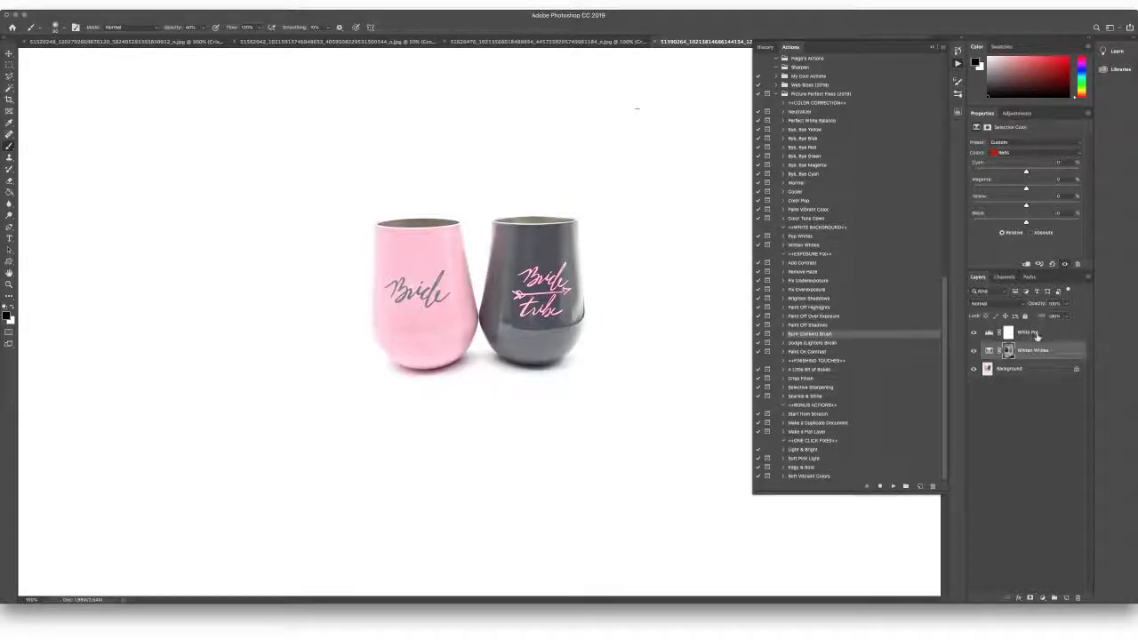
pyautogui.click(1037, 334)
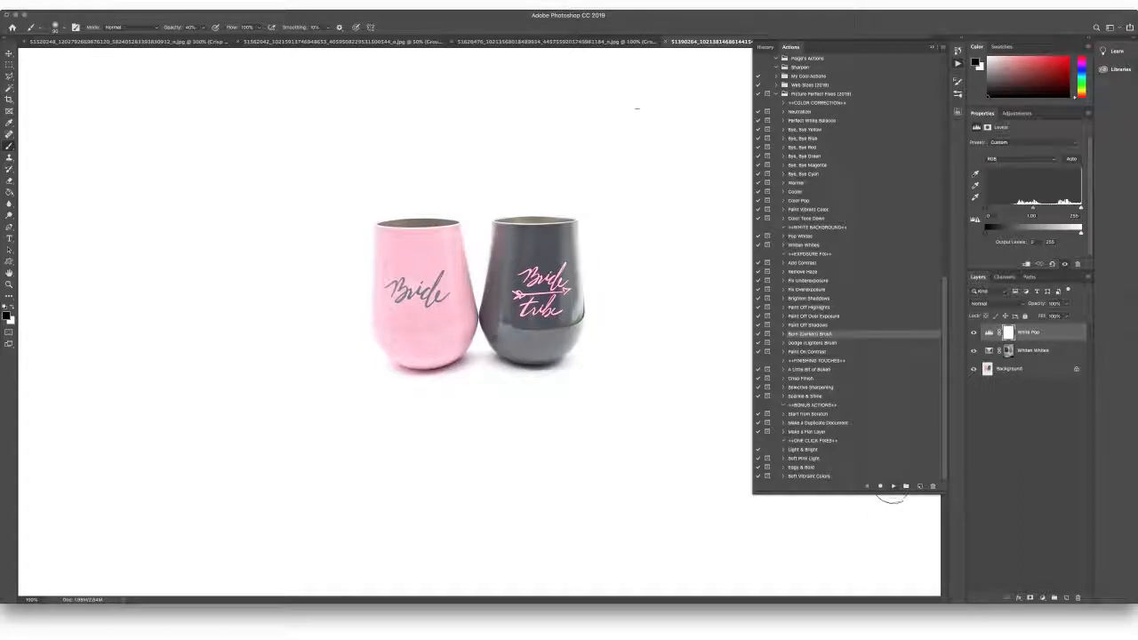
pyautogui.click(894, 487)
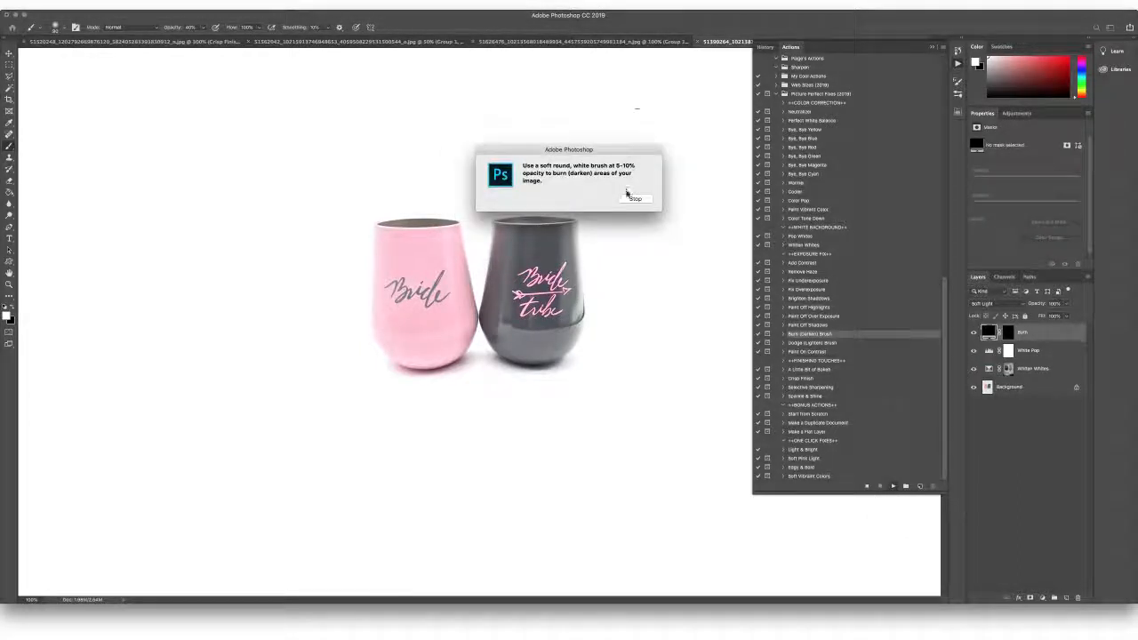
pyautogui.click(634, 200)
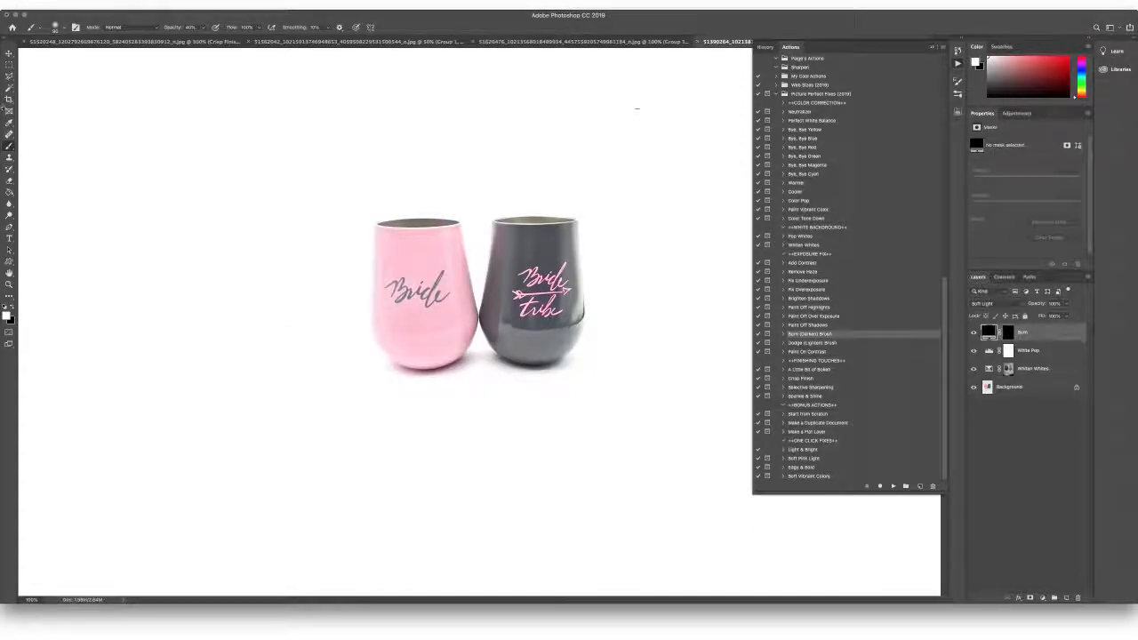
pyautogui.click(10, 216)
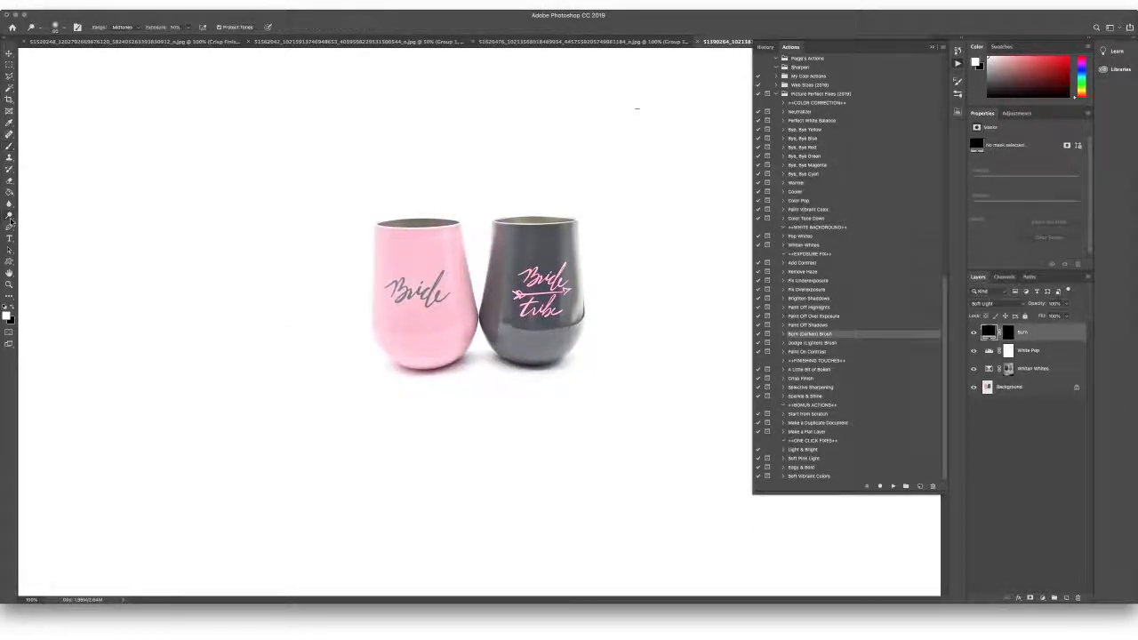
pyautogui.click(11, 220)
pyautogui.click(637, 222)
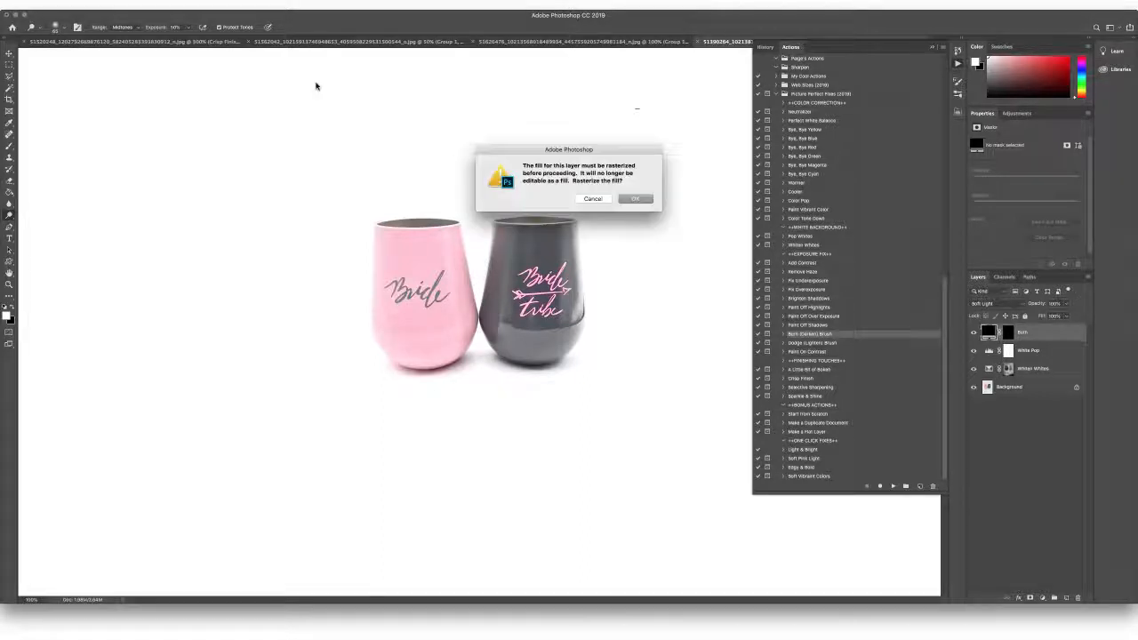
pyautogui.click(592, 199)
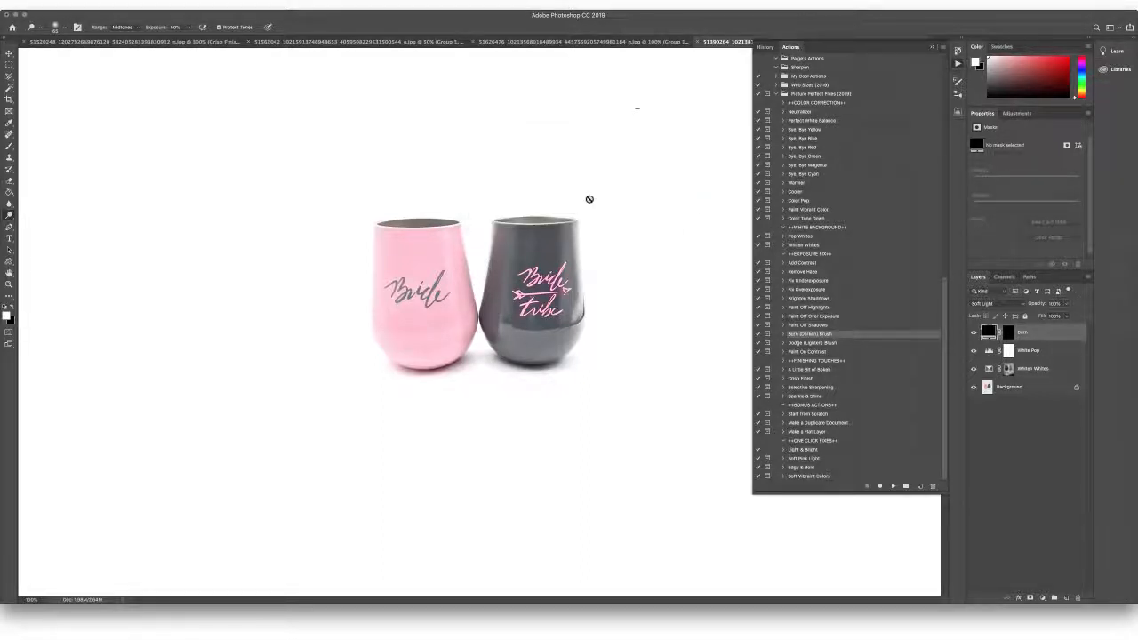
pyautogui.click(9, 147)
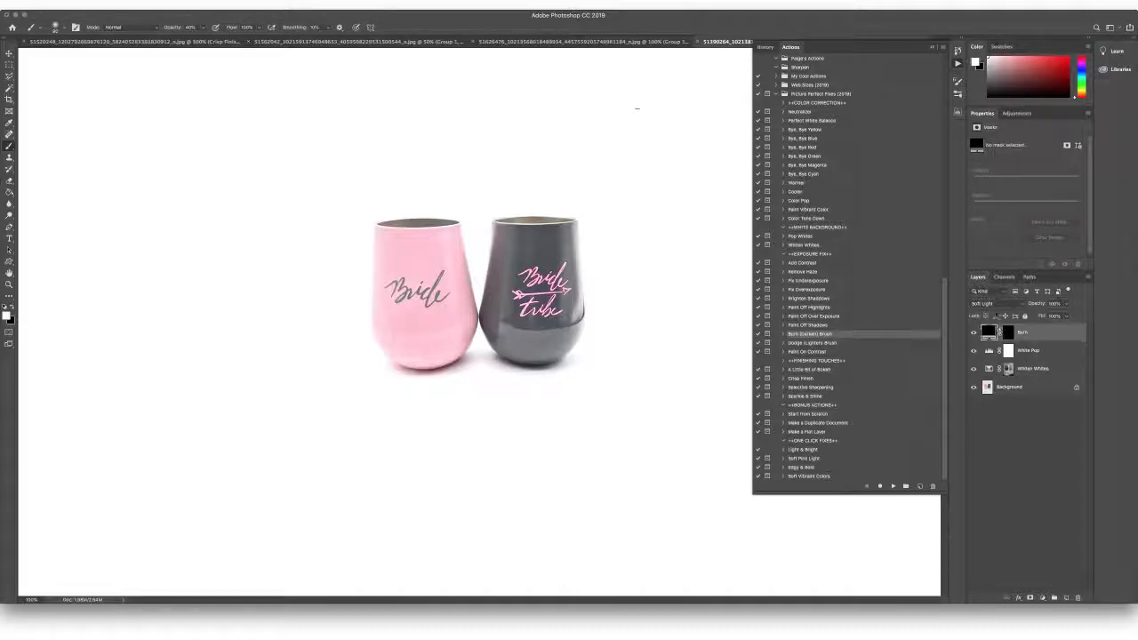
# - Darken parts of the tumblers by painting white at 10% opacity on the Burn layer's mask, and reduce the brush size
pyautogui.click(1009, 335)
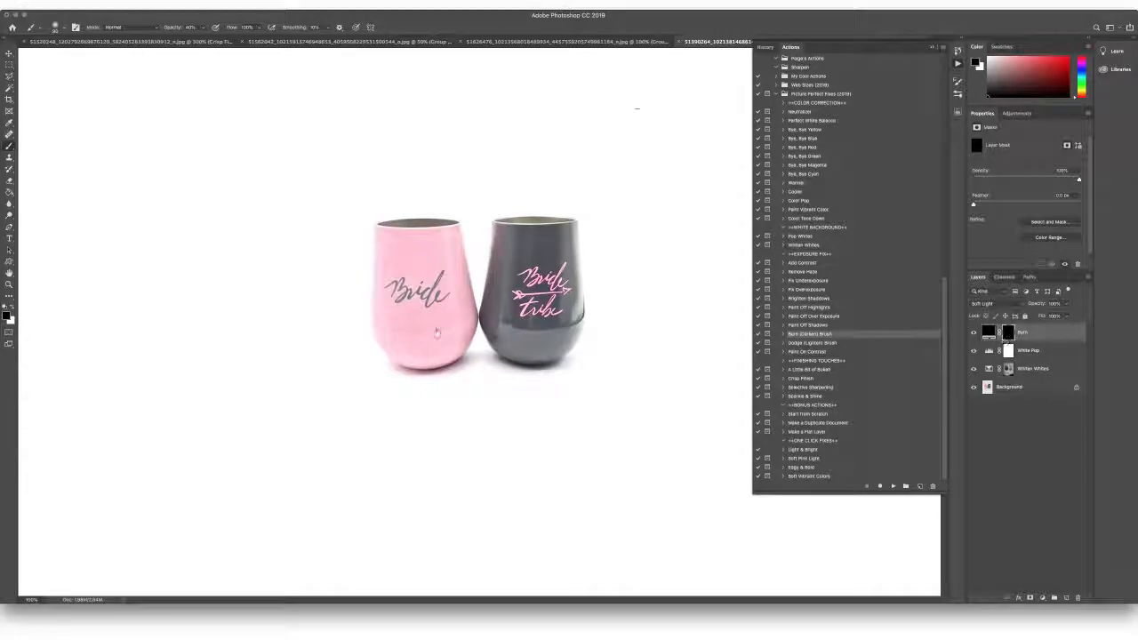
pyautogui.press('x')
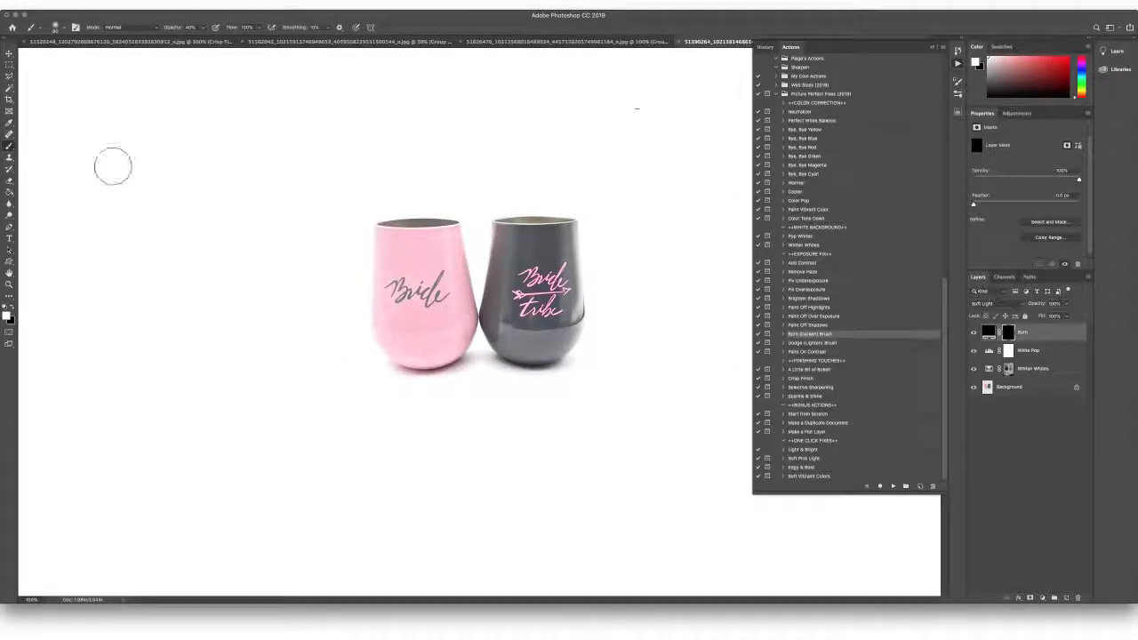
pyautogui.press('3')
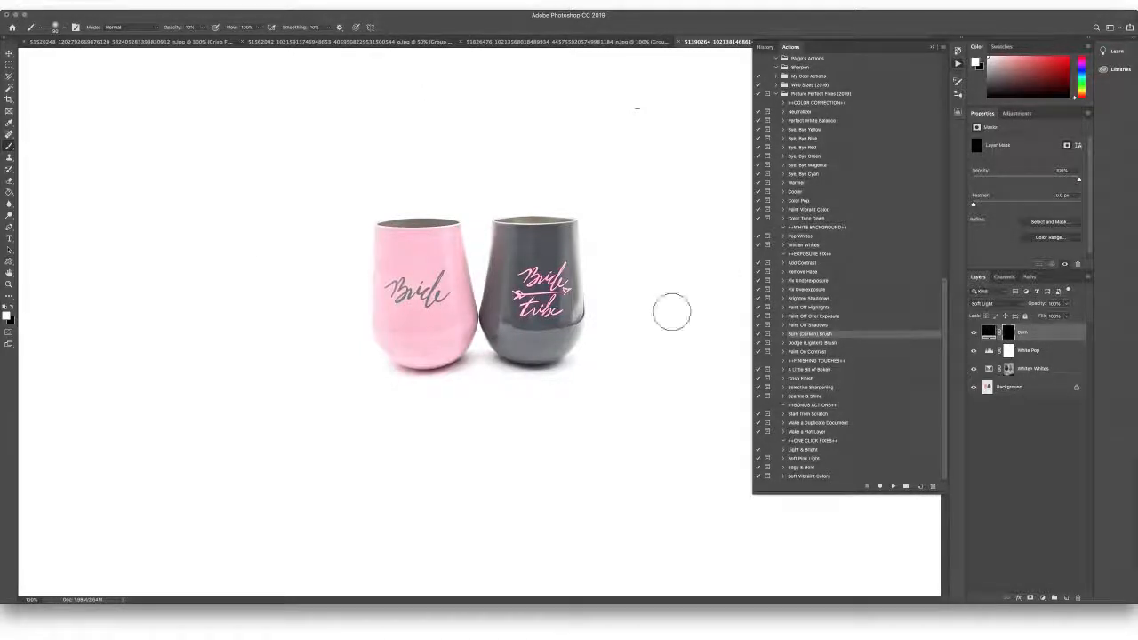
pyautogui.moveTo(495, 335)
pyautogui.mouseDown()
pyautogui.moveTo(565, 337)
pyautogui.moveTo(508, 341)
pyautogui.moveTo(508, 327)
pyautogui.moveTo(500, 335)
pyautogui.moveTo(518, 343)
pyautogui.moveTo(563, 338)
pyautogui.moveTo(376, 340)
pyautogui.moveTo(450, 332)
pyautogui.moveTo(411, 348)
pyautogui.moveTo(426, 352)
pyautogui.moveTo(460, 326)
pyautogui.moveTo(427, 350)
pyautogui.moveTo(390, 341)
pyautogui.moveTo(454, 284)
pyautogui.mouseUp()
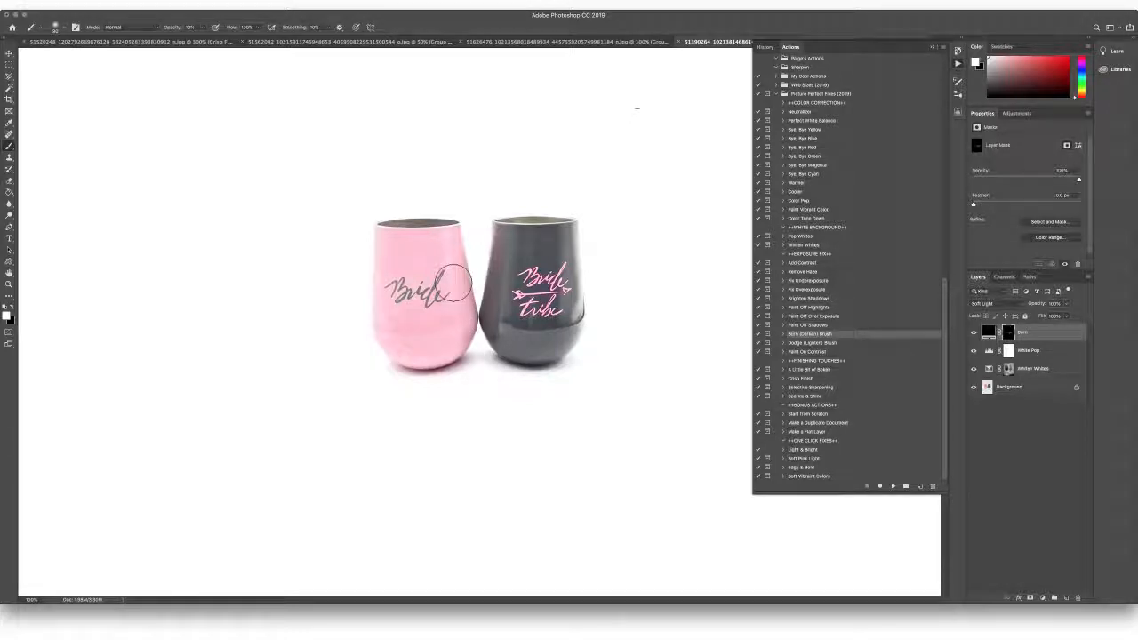
pyautogui.press('[')
pyautogui.press('[')
pyautogui.press('[')
pyautogui.press('[')
pyautogui.press('[')
pyautogui.press('[')
pyautogui.press('[')
# - In the Interface preferences, try Black as the Standard Screen Mode color, set it to Medium Gray instead, and accept the preferences
pyautogui.click(44, 4)
pyautogui.moveTo(89, 33)
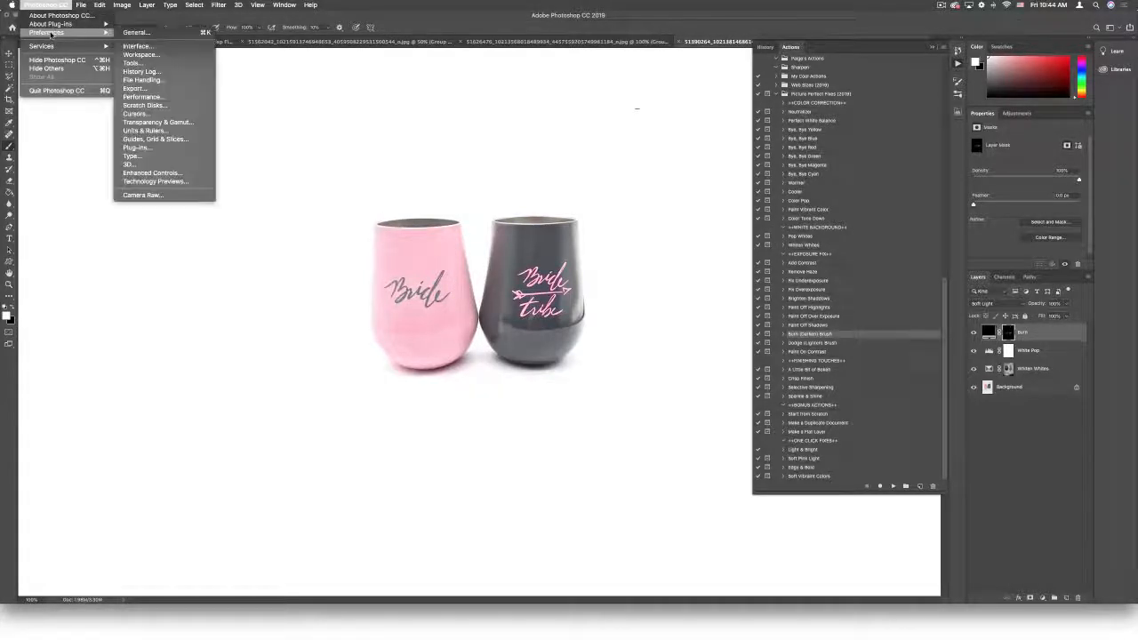
pyautogui.click(160, 45)
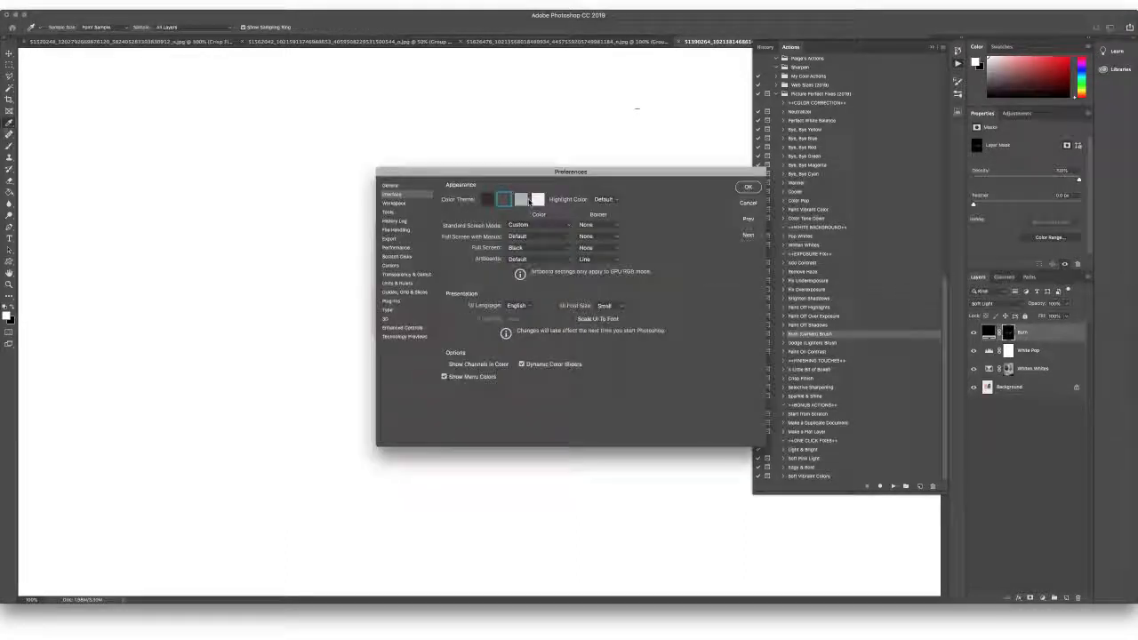
pyautogui.click(531, 227)
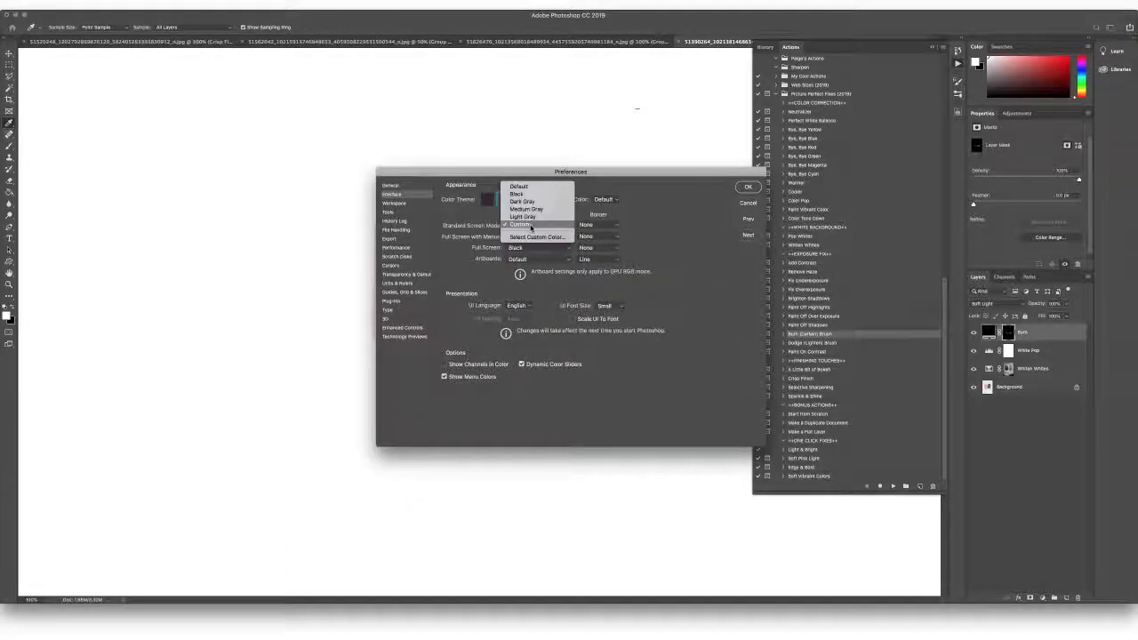
pyautogui.click(516, 194)
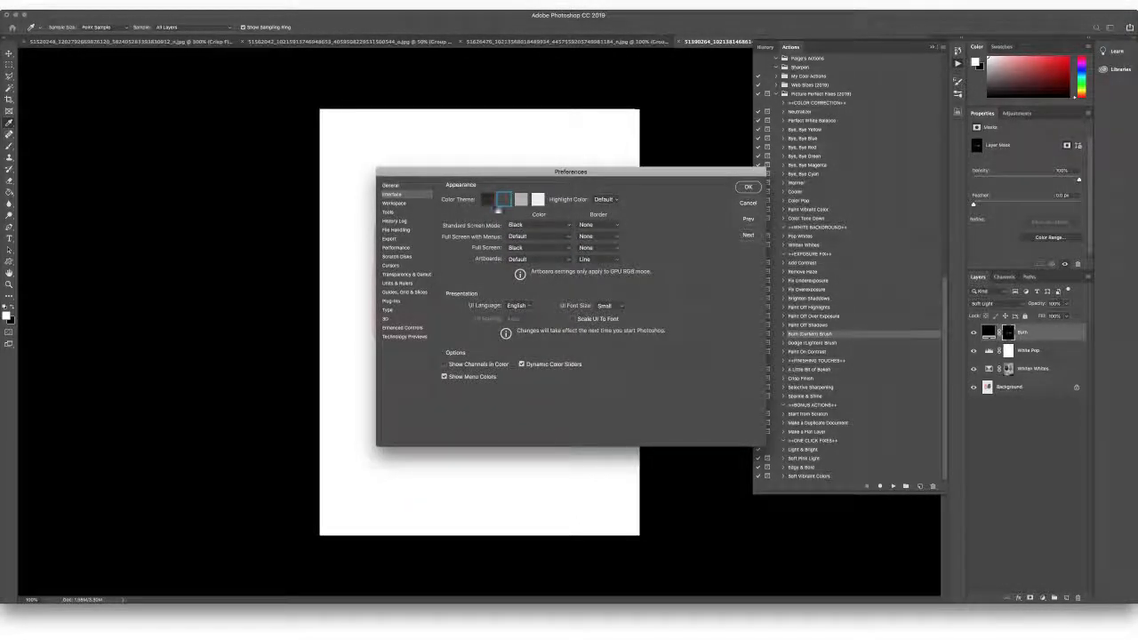
pyautogui.click(536, 228)
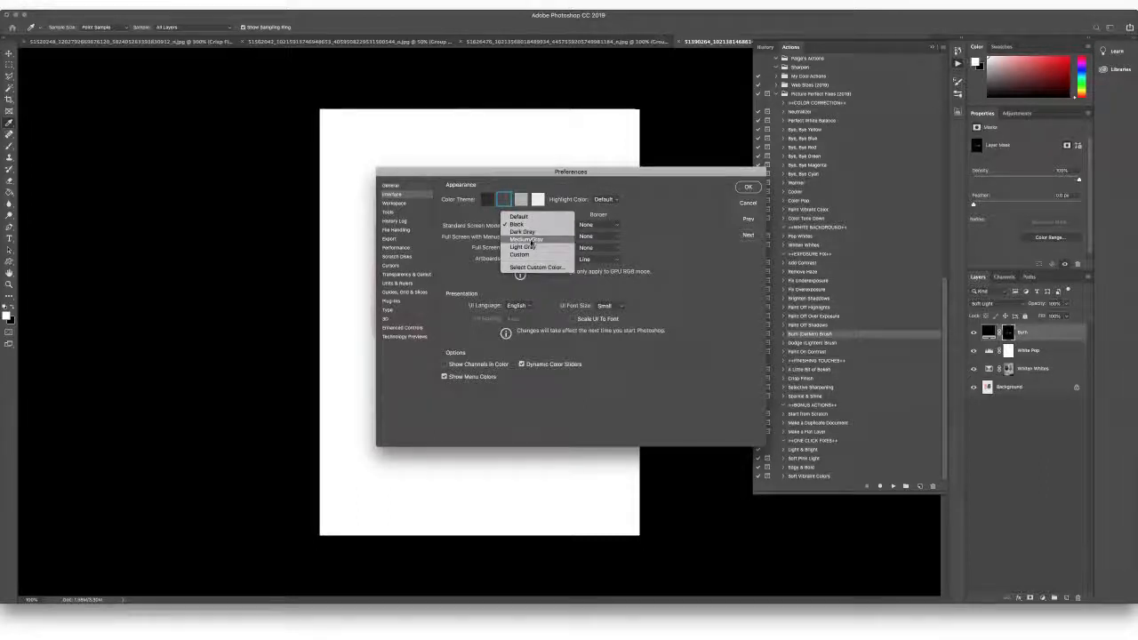
pyautogui.click(529, 239)
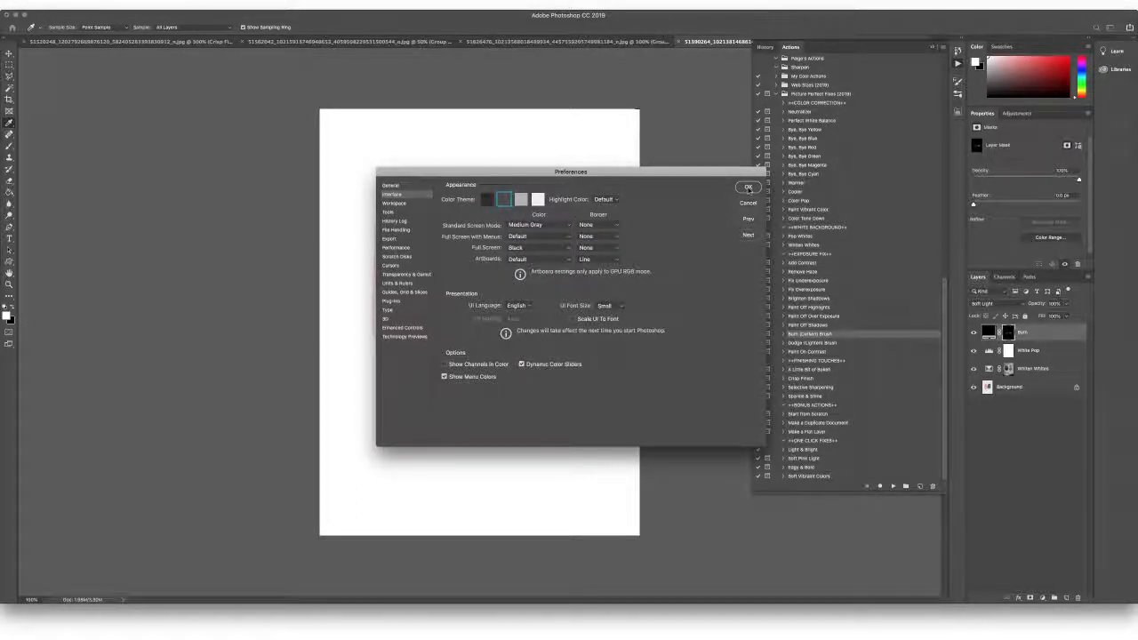
pyautogui.click(749, 187)
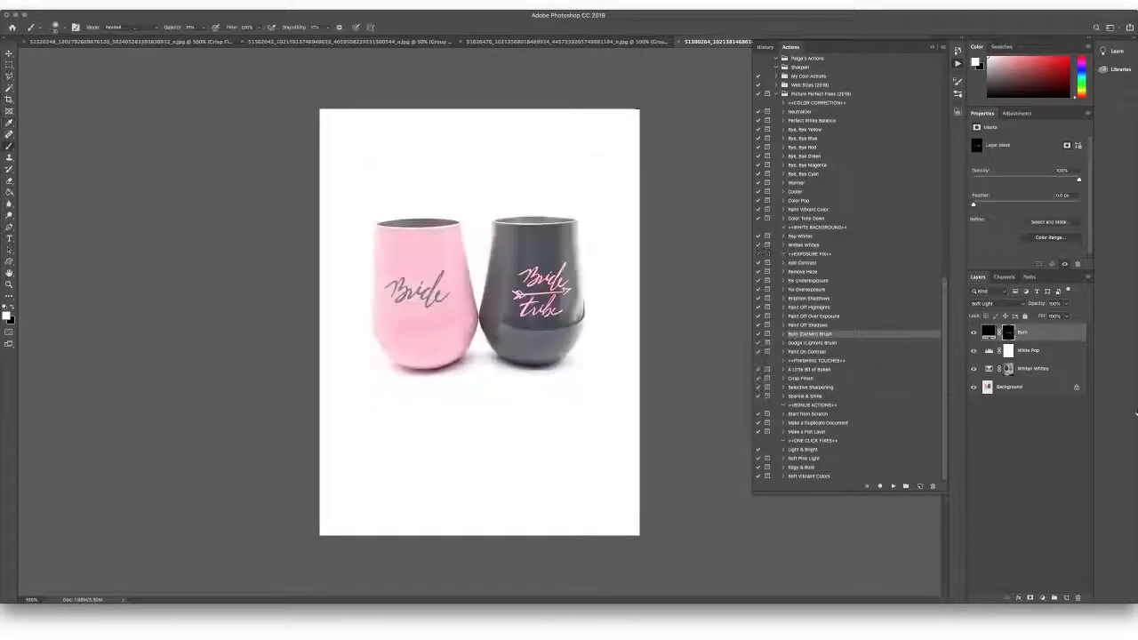
# - Group the Burn, White Pop and Whiten Whites layers together above the Background layer
pyautogui.doubleClick(1036, 368)
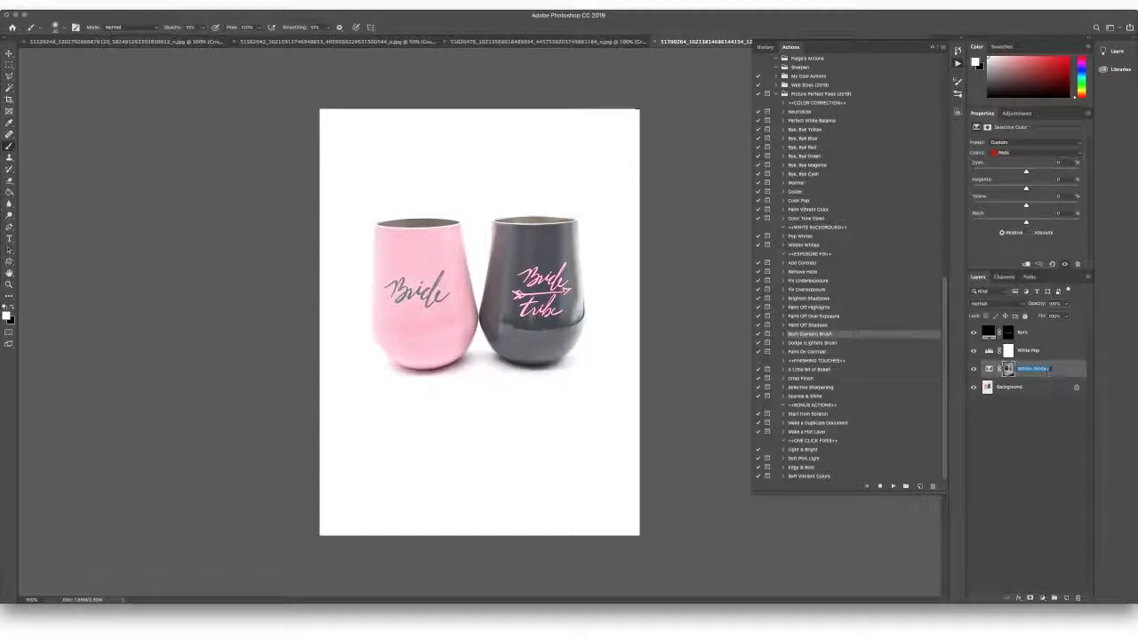
pyautogui.click(1053, 340)
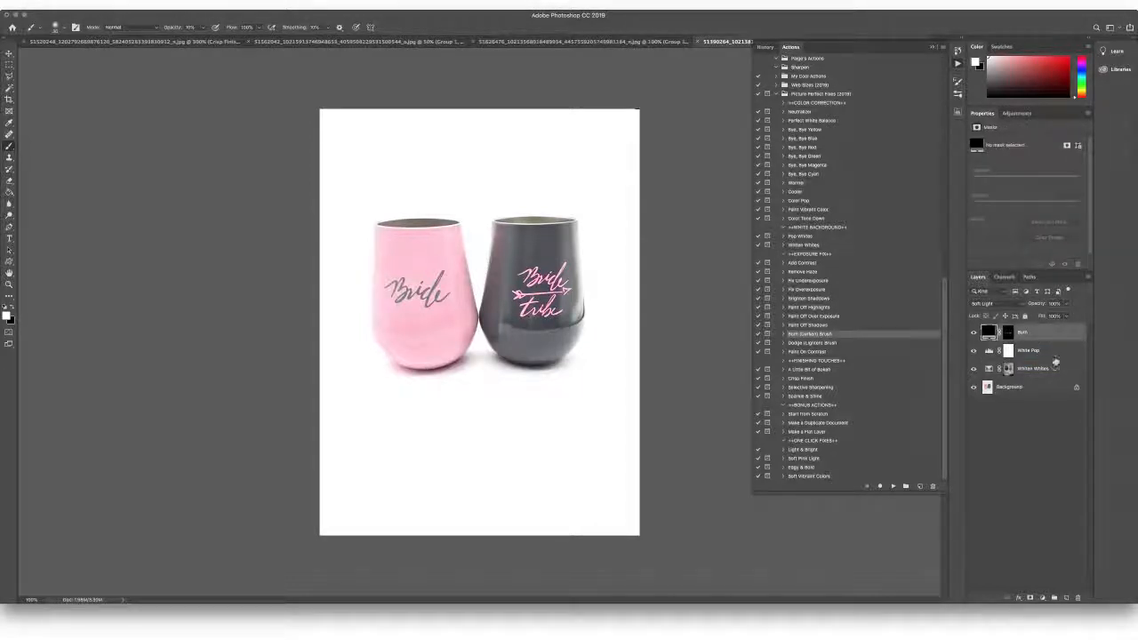
pyautogui.keyDown('shift'); pyautogui.click(1053, 371); pyautogui.keyUp('shift')
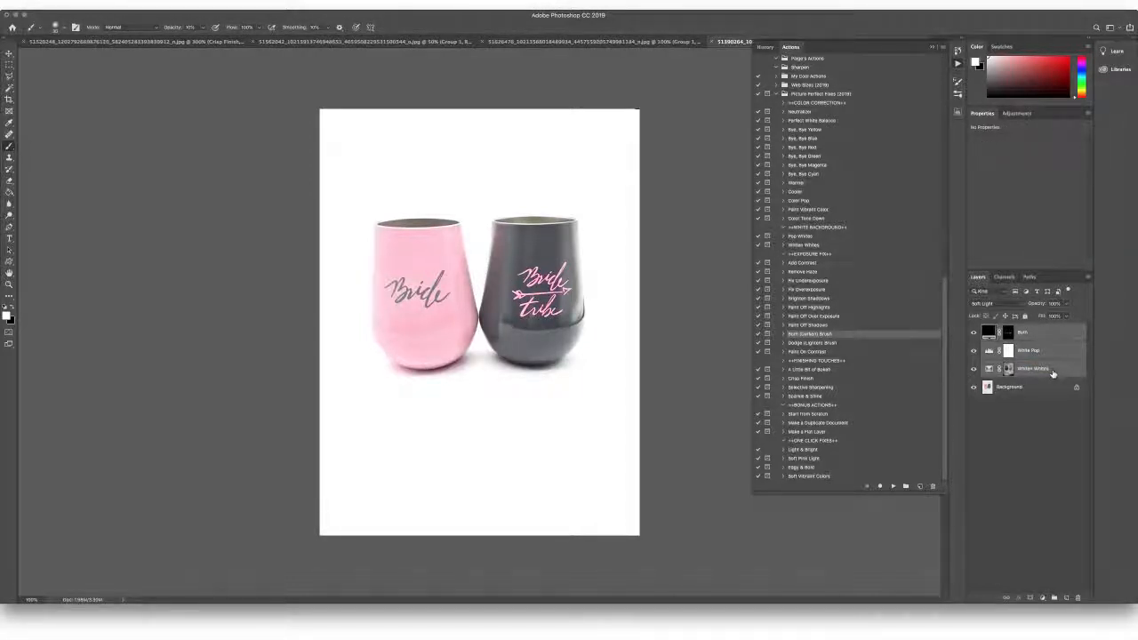
pyautogui.press('super+g')
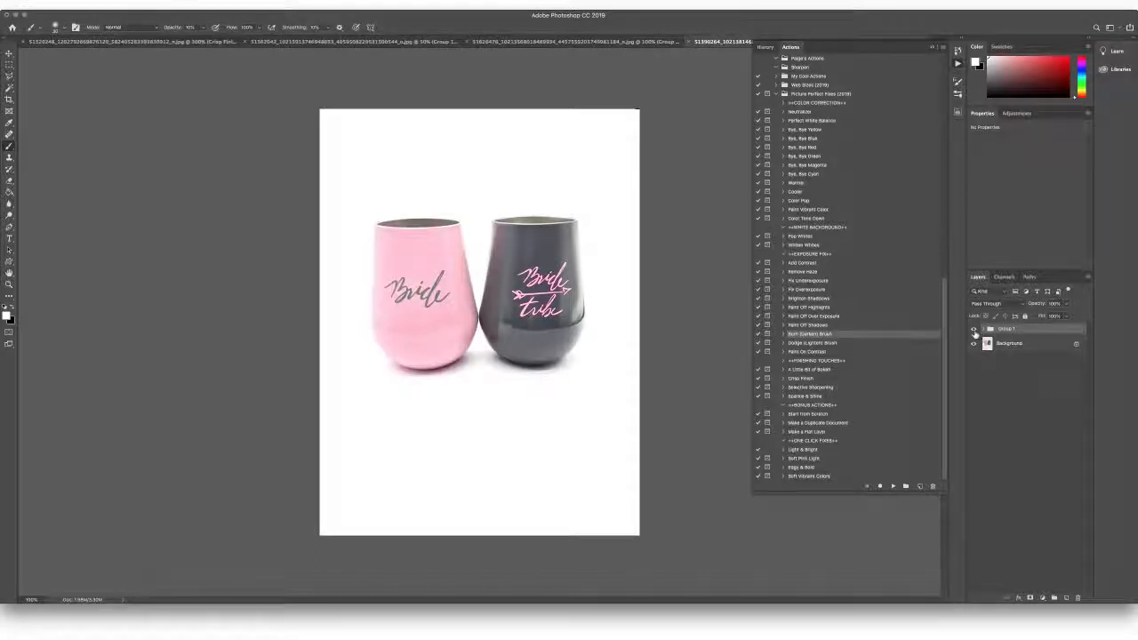
# - Toggle the layer group's visibility to compare the edited tumbler photo with the original
pyautogui.click(975, 330)
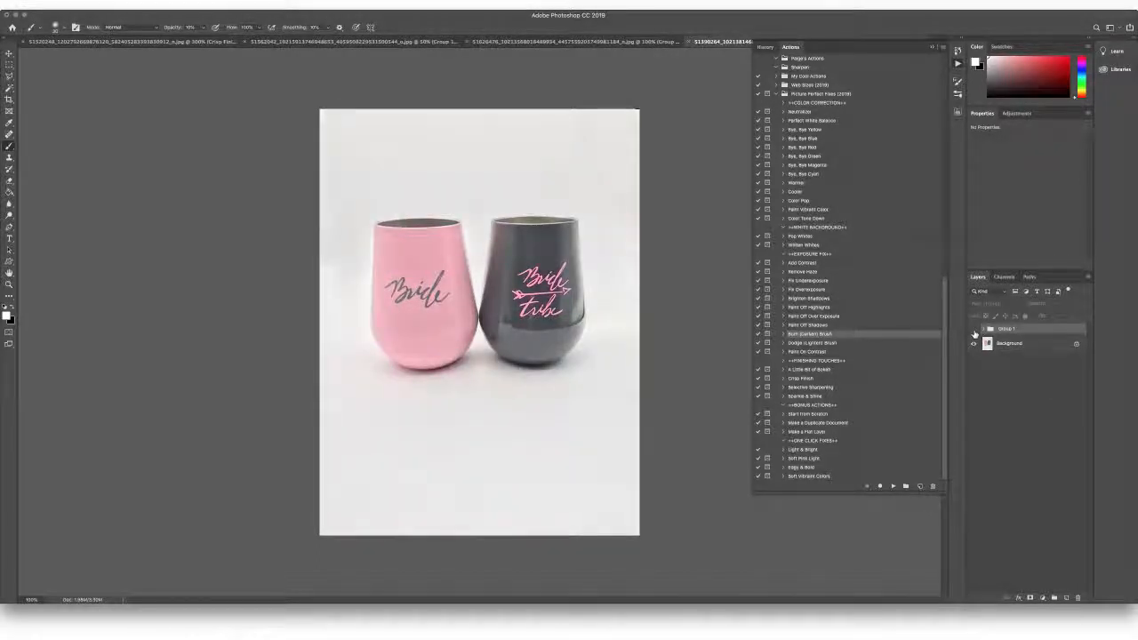
pyautogui.click(974, 330)
pyautogui.click(975, 330)
pyautogui.click(536, 628)
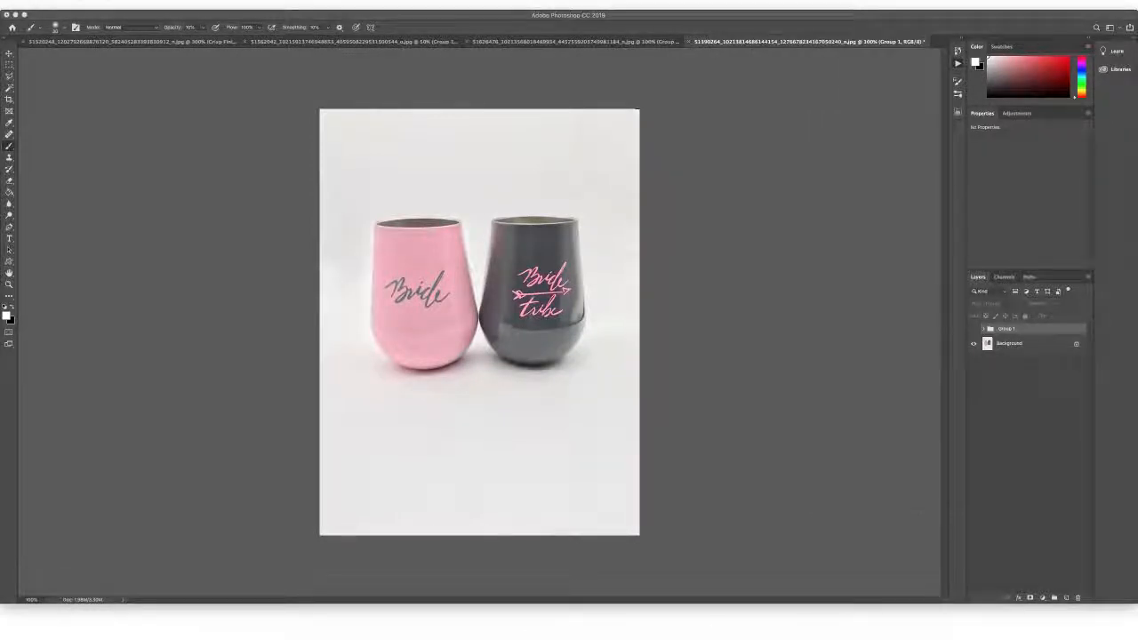